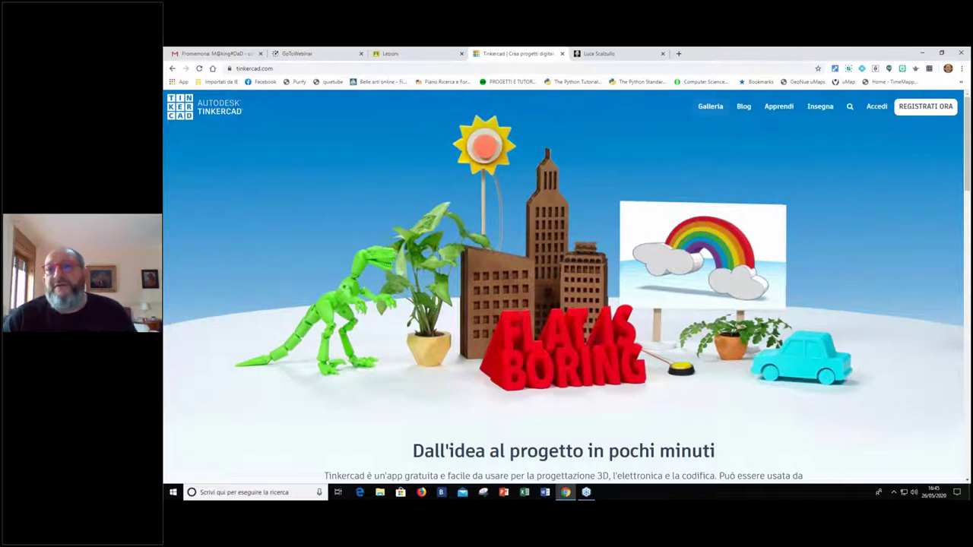
# Sign in with a Google account and create a new empty 3D design
pyautogui.click(876, 107)
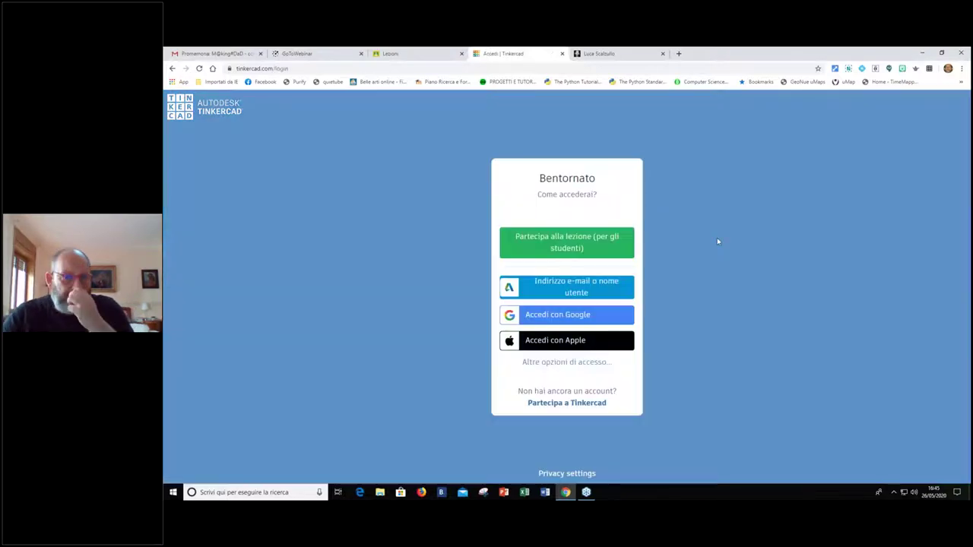
pyautogui.click(605, 314)
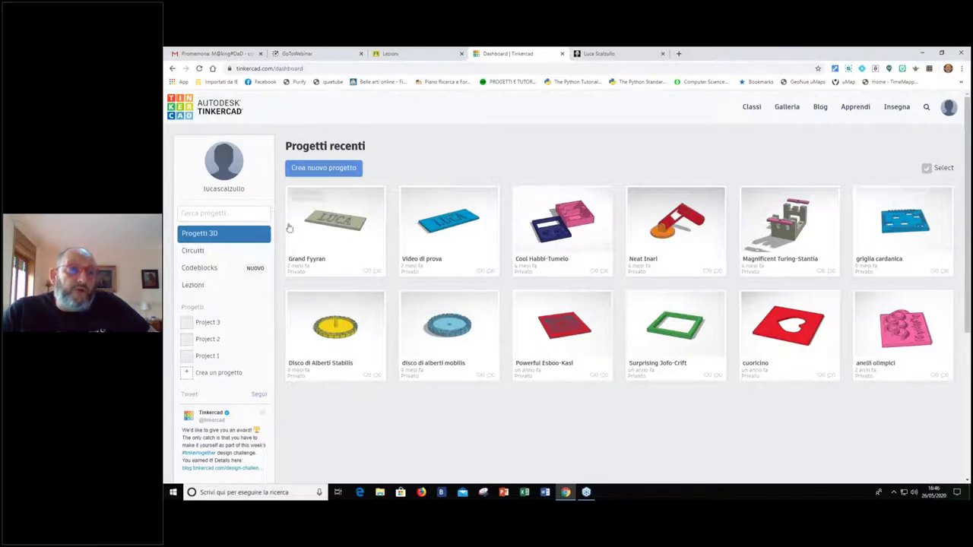
pyautogui.click(311, 169)
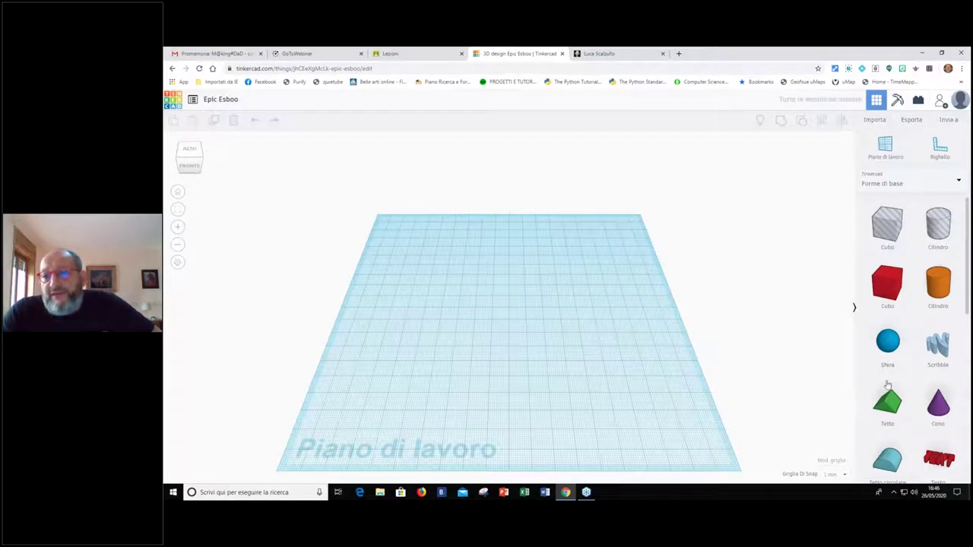
# Drop a red box on the workplane and size it 50 by 70 by 5
pyautogui.moveTo(885, 288); pyautogui.dragTo(456, 314)
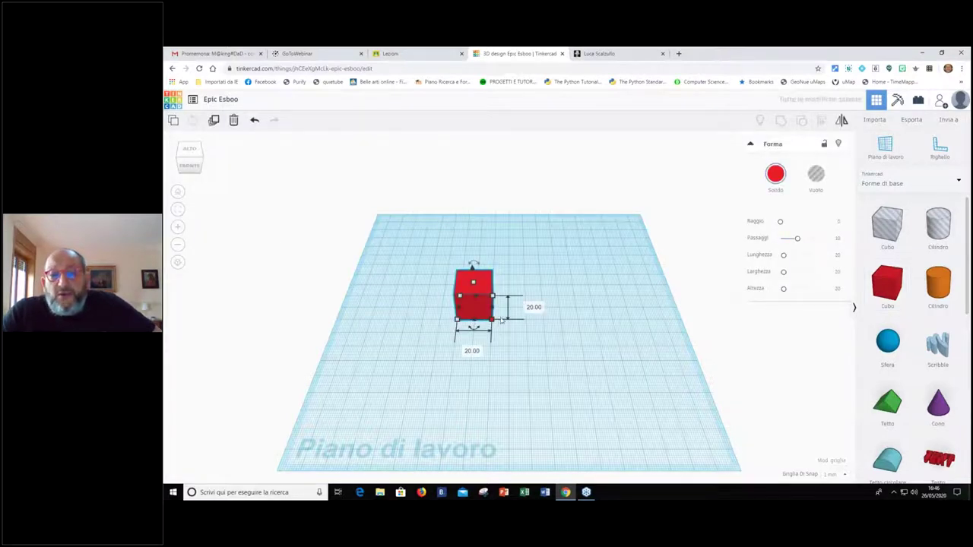
pyautogui.click(479, 352)
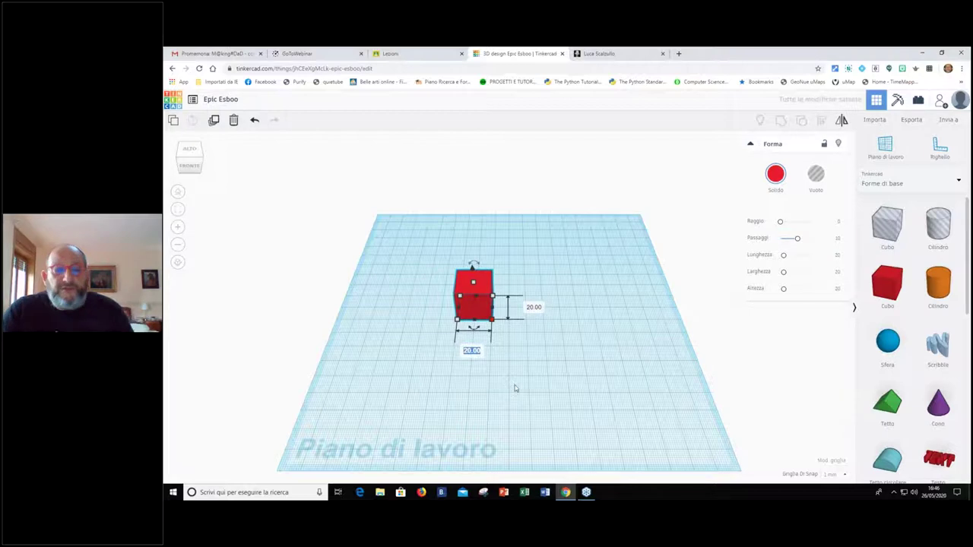
pyautogui.write('5')
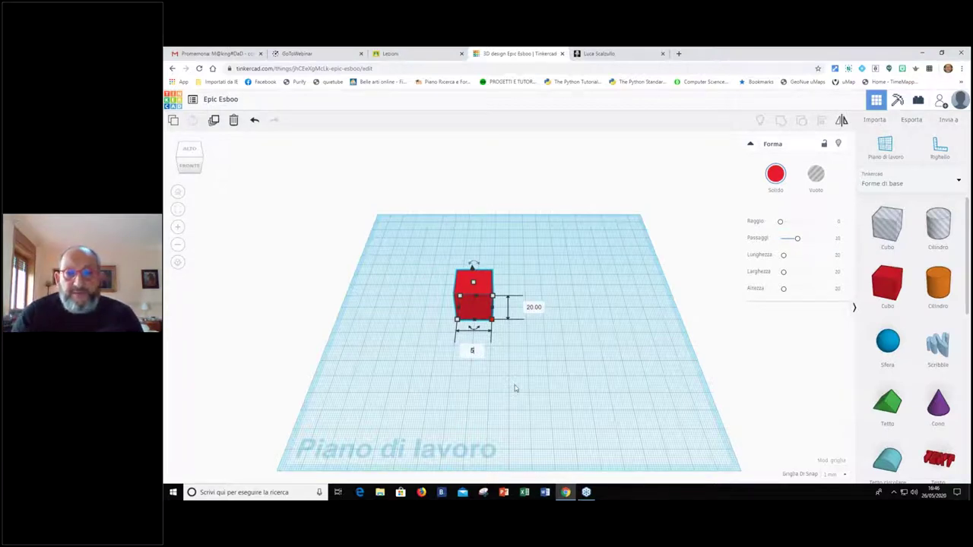
pyautogui.press('Return')
pyautogui.click(583, 308)
pyautogui.write('70')
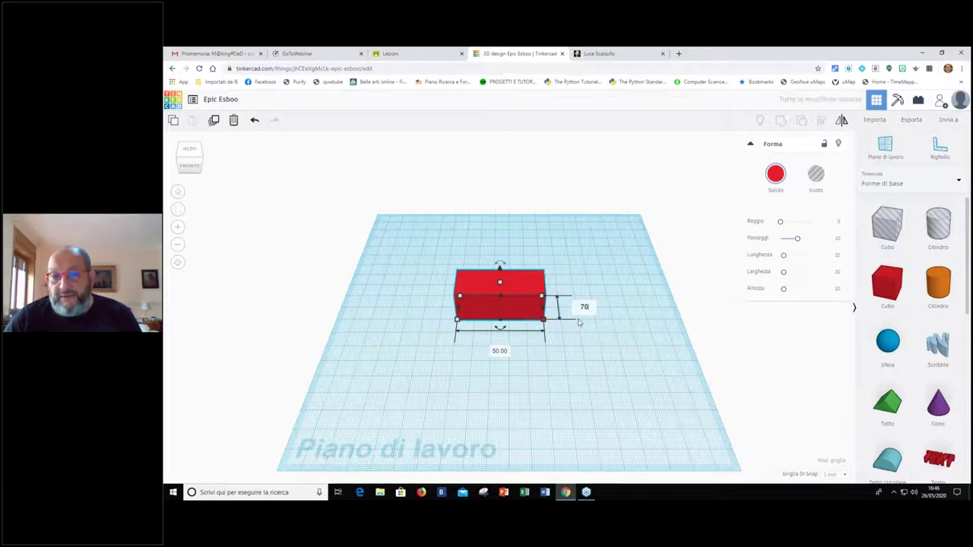
pyautogui.press('Return')
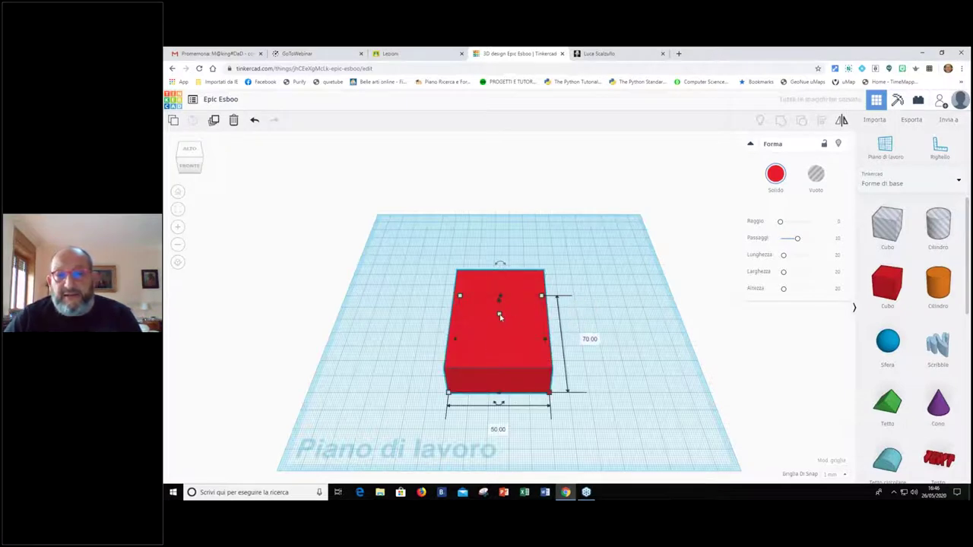
pyautogui.click(540, 326)
pyautogui.write('5')
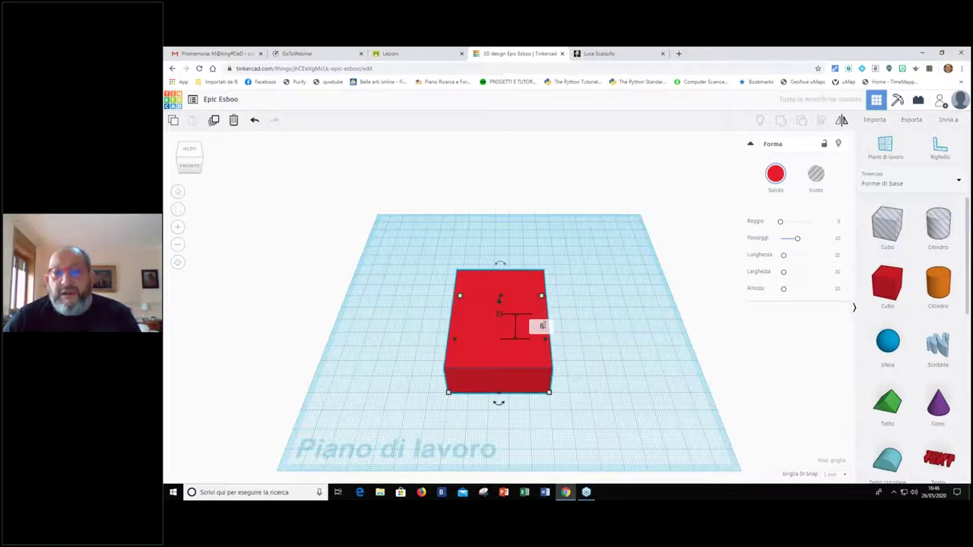
pyautogui.press('Return')
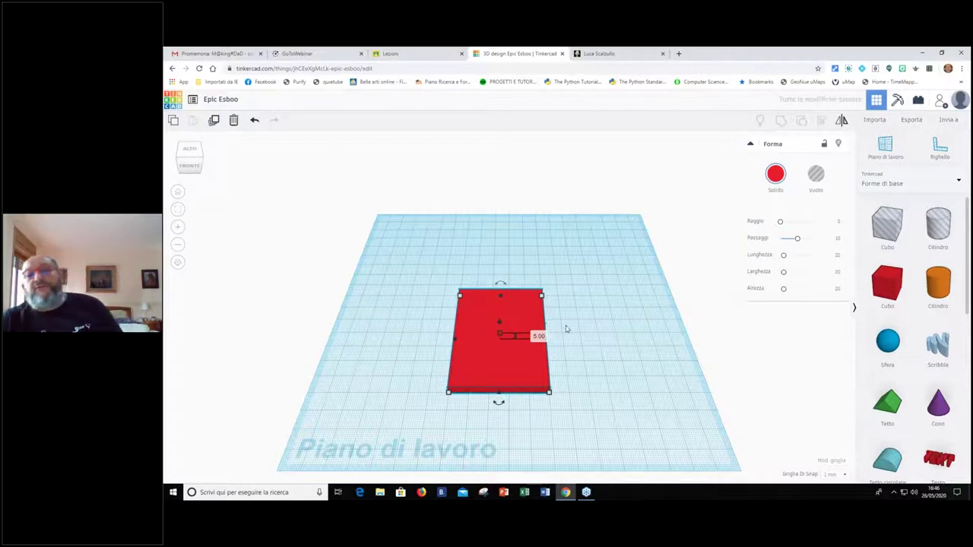
# Shift the red plate slightly toward the back of the workplane
pyautogui.click(565, 327)
pyautogui.moveTo(522, 293); pyautogui.dragTo(516, 284)
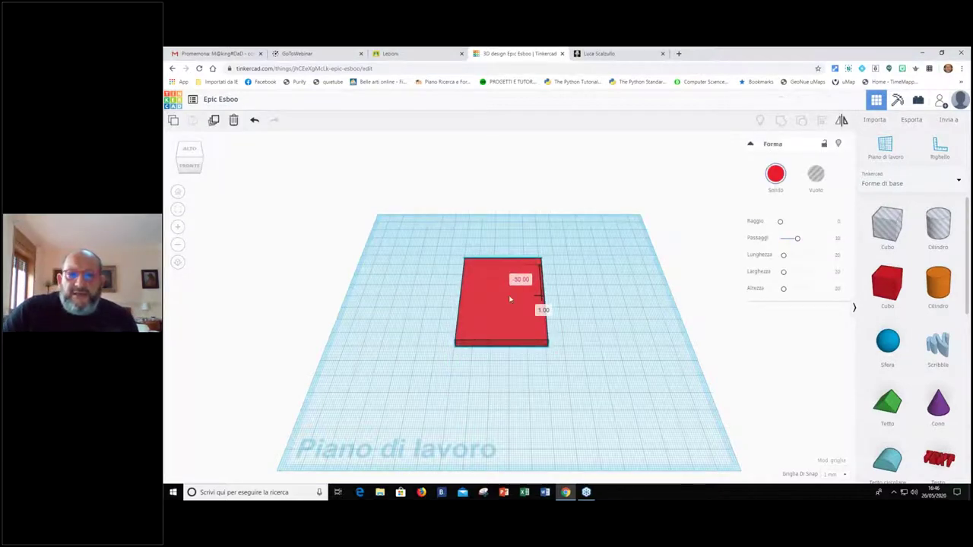
pyautogui.click(440, 375)
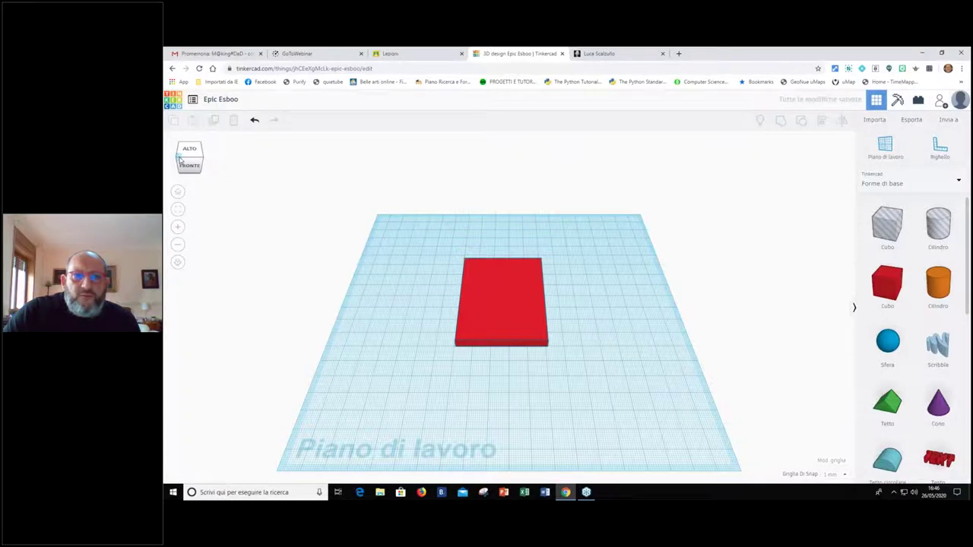
# Check the plate from front, top and corner view-cube angles, then pick another box
pyautogui.click(189, 165)
pyautogui.click(183, 156)
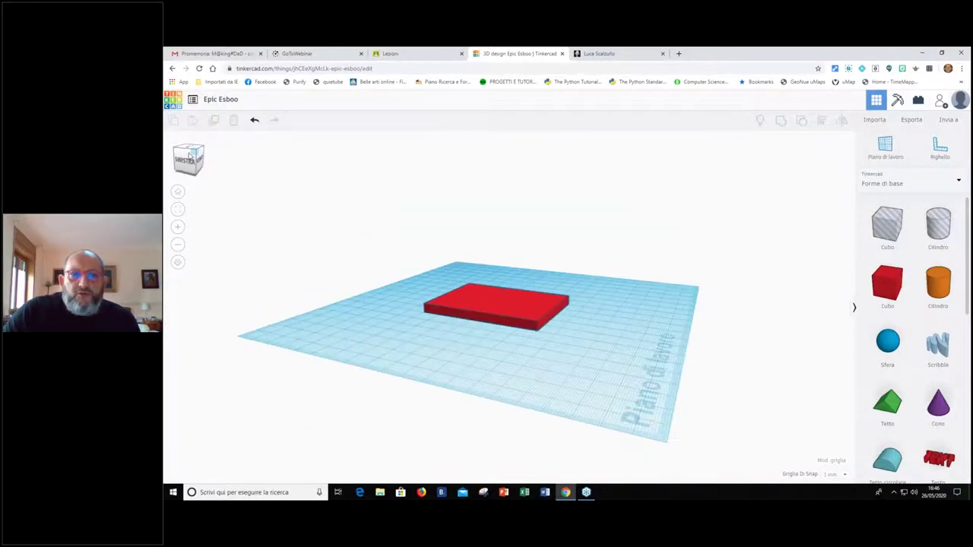
pyautogui.click(188, 151)
pyautogui.click(189, 163)
pyautogui.click(181, 158)
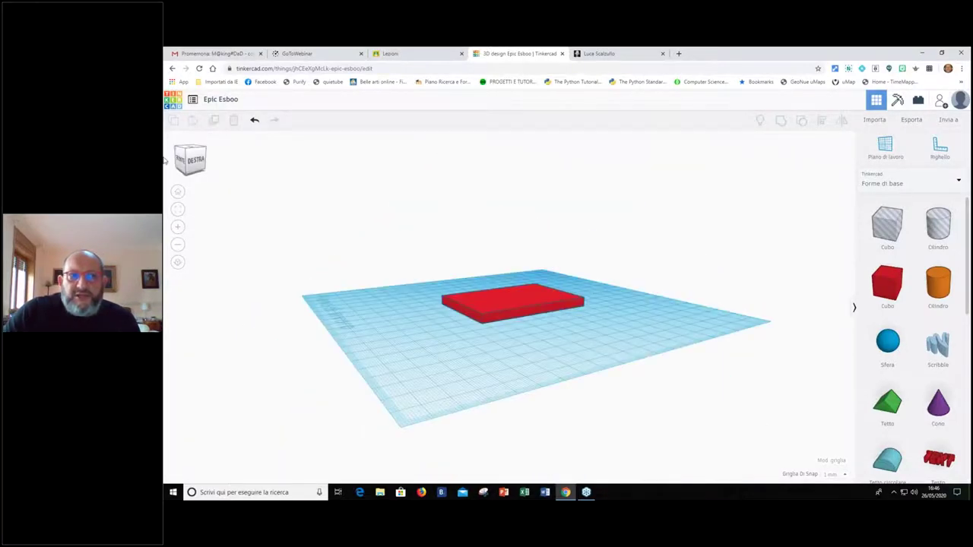
pyautogui.click(189, 152)
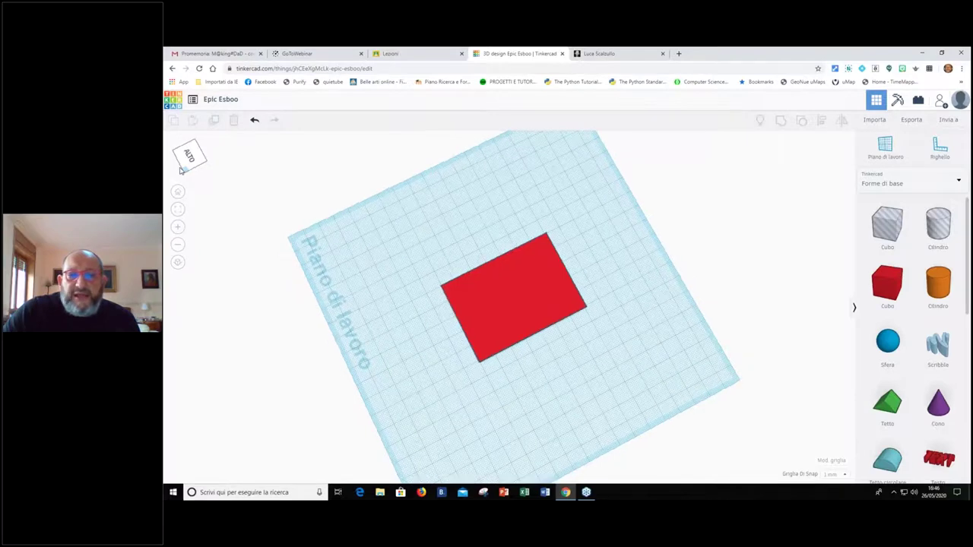
pyautogui.click(179, 167)
pyautogui.click(181, 163)
pyautogui.click(189, 162)
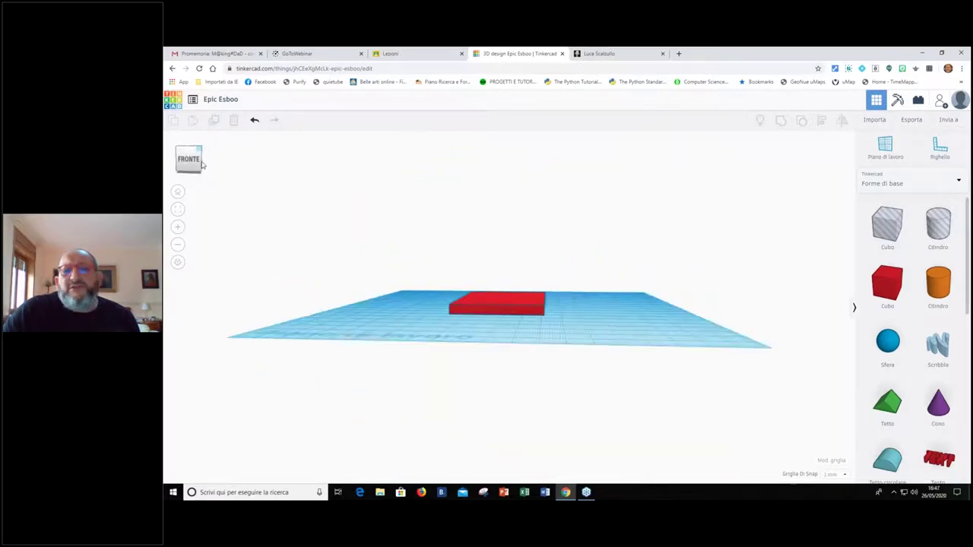
pyautogui.click(202, 166)
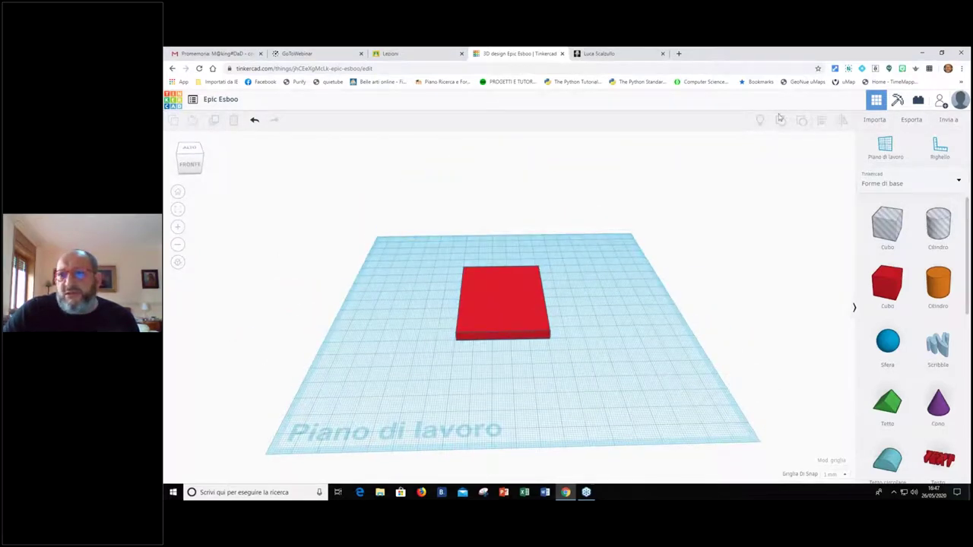
pyautogui.click(884, 285)
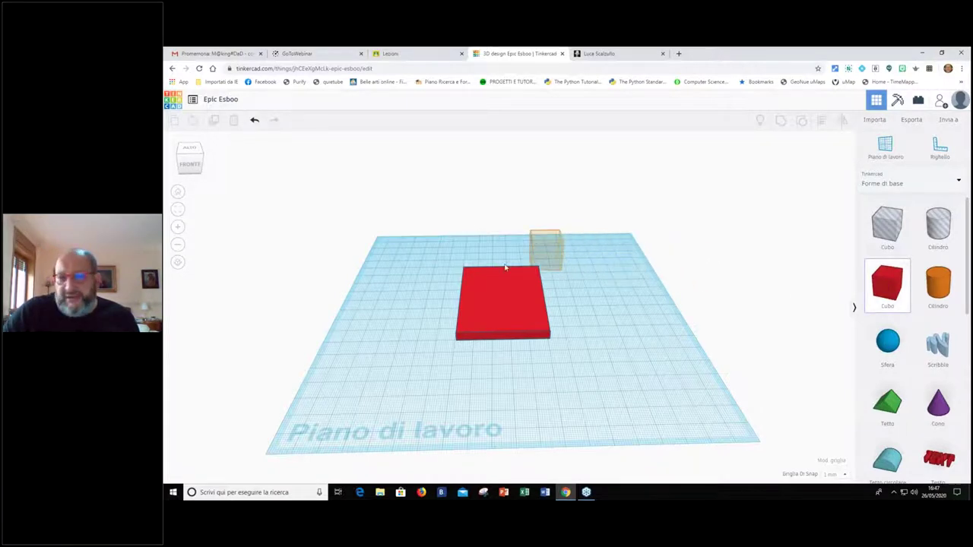
# Drop a small box on the plate, group both shapes, then ungroup them again
pyautogui.click(521, 293)
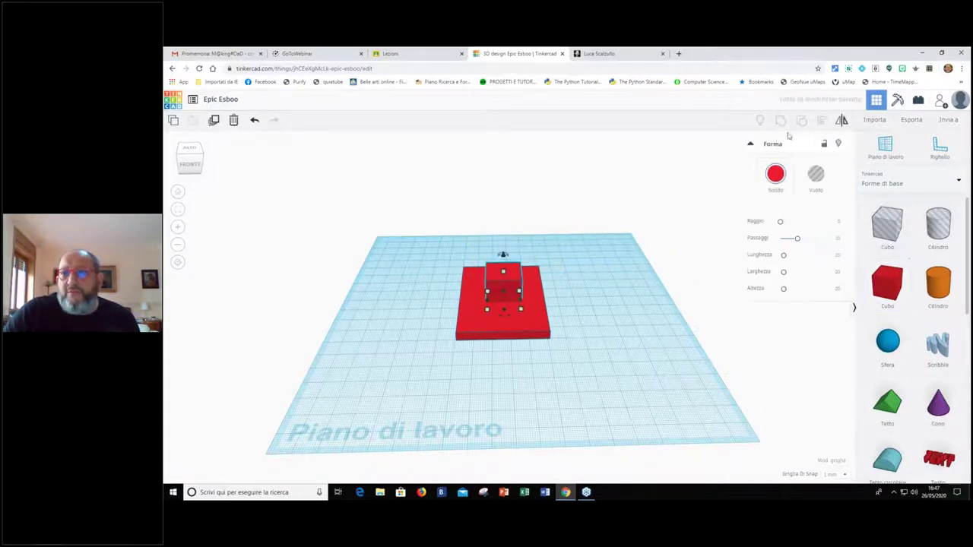
pyautogui.moveTo(577, 367); pyautogui.dragTo(428, 259)
pyautogui.hotkey('ctrl', 'g')
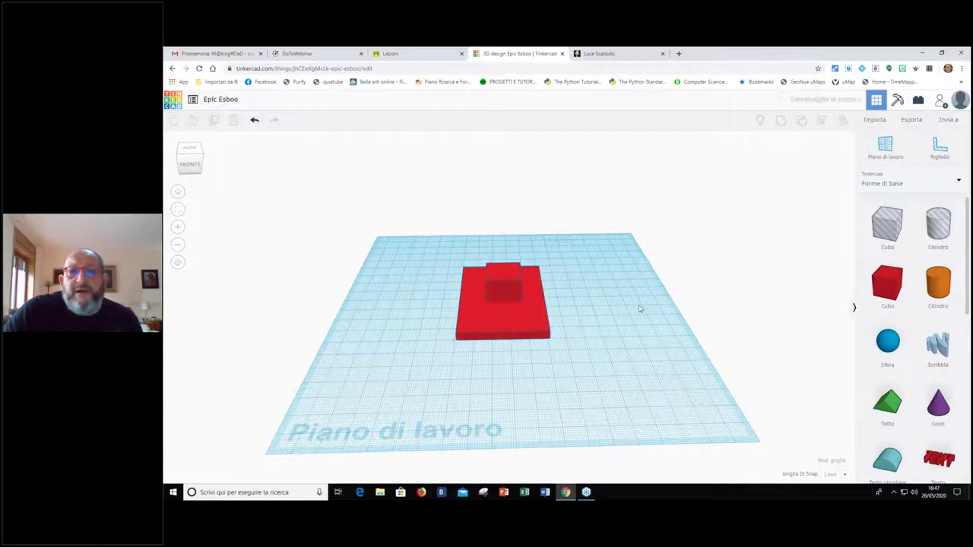
pyautogui.click(582, 393)
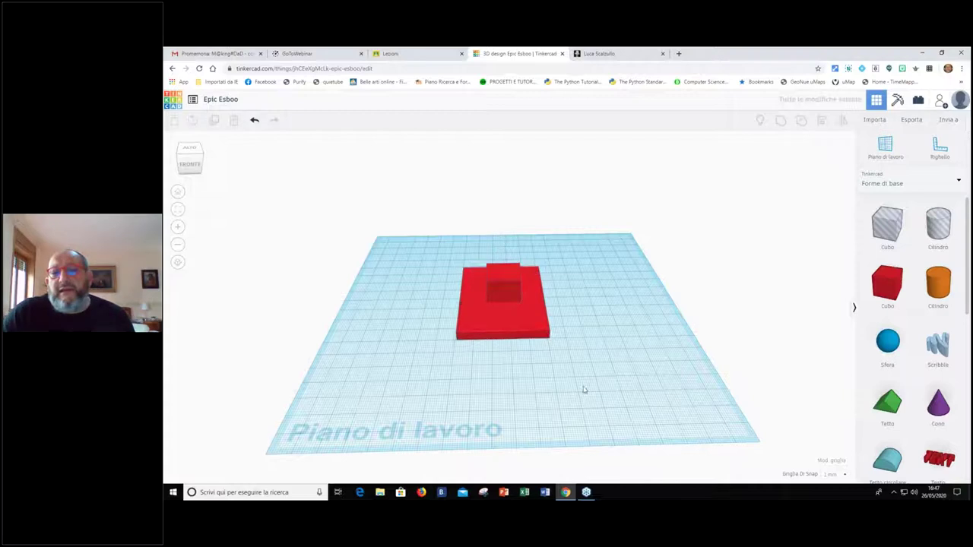
pyautogui.click(544, 310)
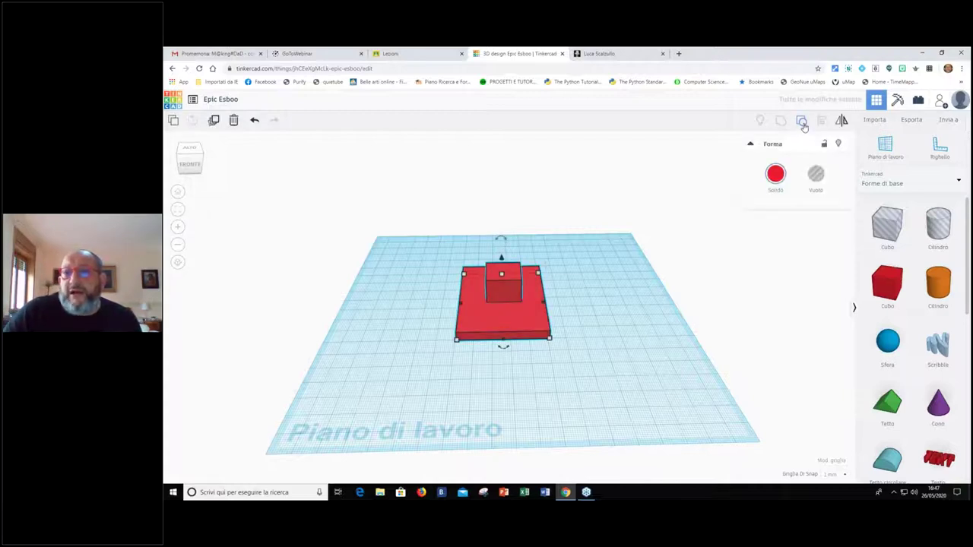
pyautogui.click(804, 126)
pyautogui.click(558, 259)
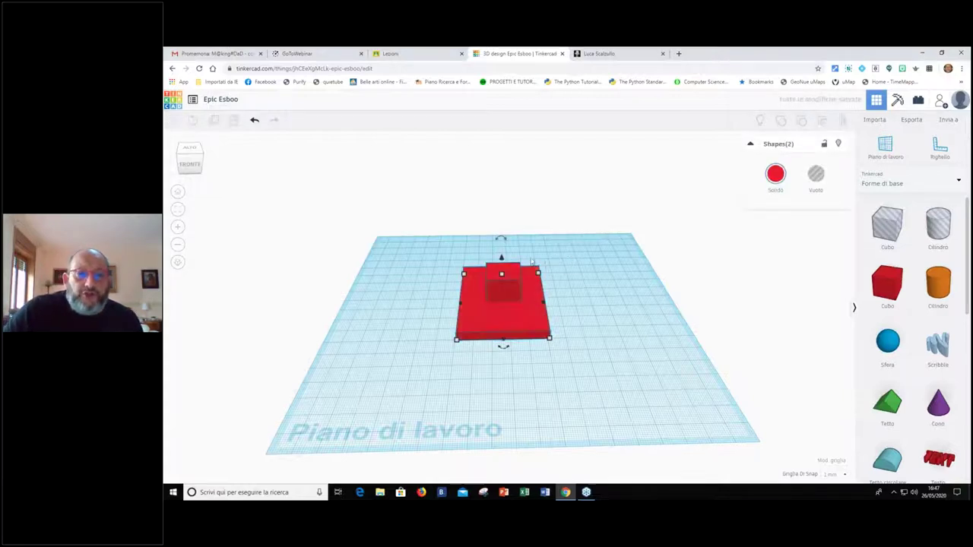
# Group the small hole box with the plate to cut a square opening
pyautogui.click(507, 276)
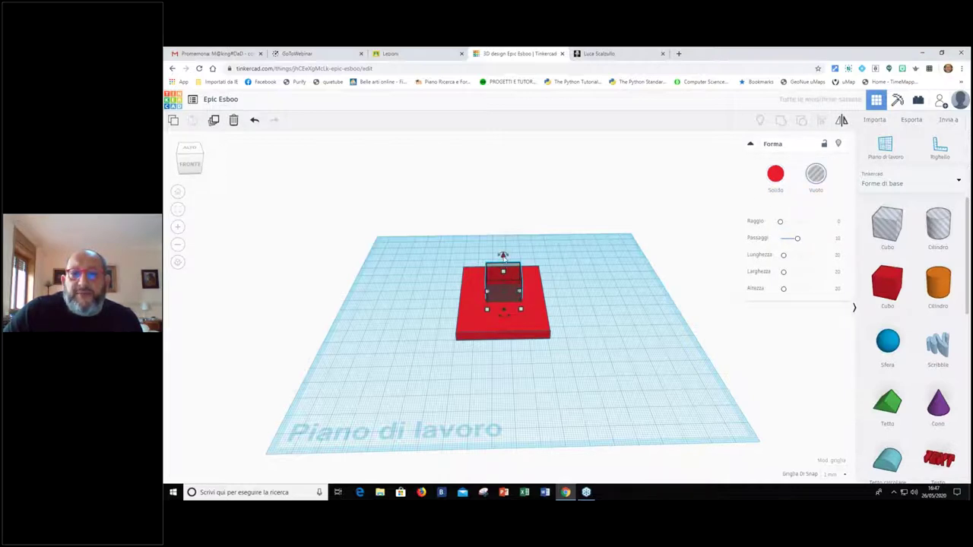
pyautogui.moveTo(590, 358); pyautogui.dragTo(435, 245)
pyautogui.click(780, 119)
pyautogui.click(467, 286)
pyautogui.click(563, 380)
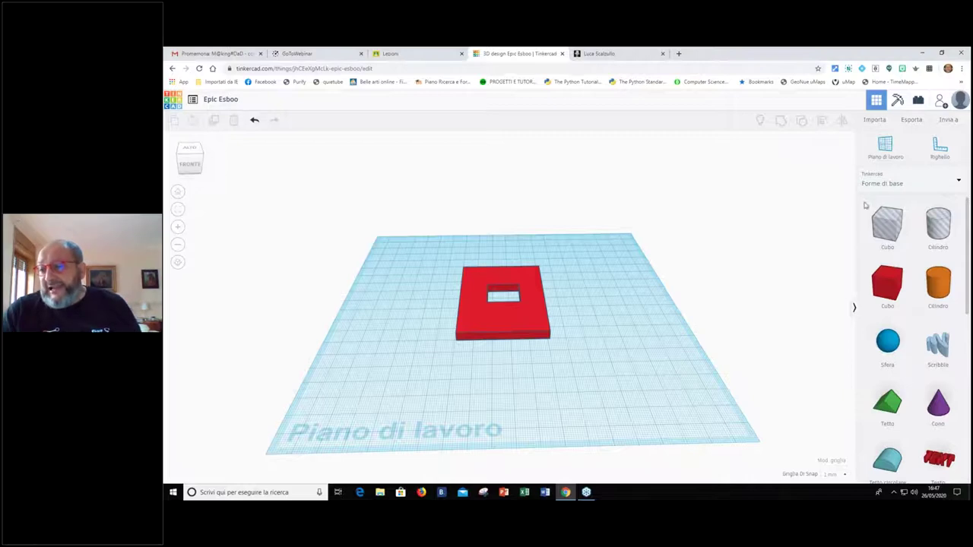
# Scroll the shapes panel and Forme di base list, then bring up the Esporta options
pyautogui.scroll(-2, 884, 275)
pyautogui.scroll(-5, 884, 275)
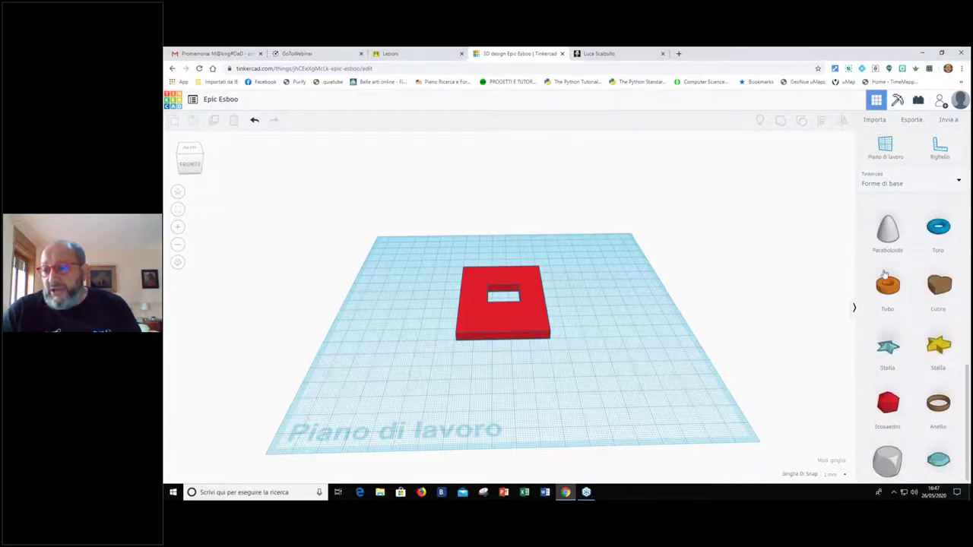
pyautogui.scroll(8, 884, 272)
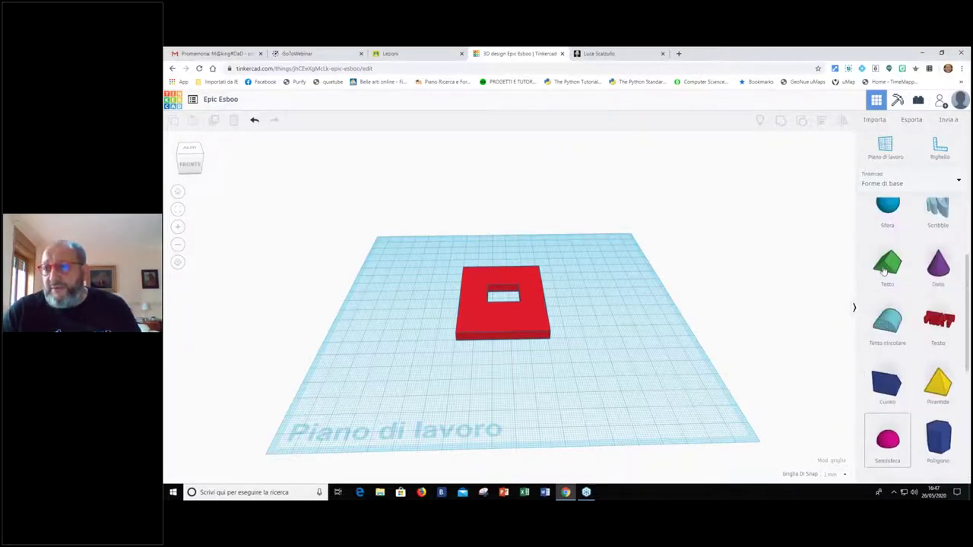
pyautogui.click(960, 187)
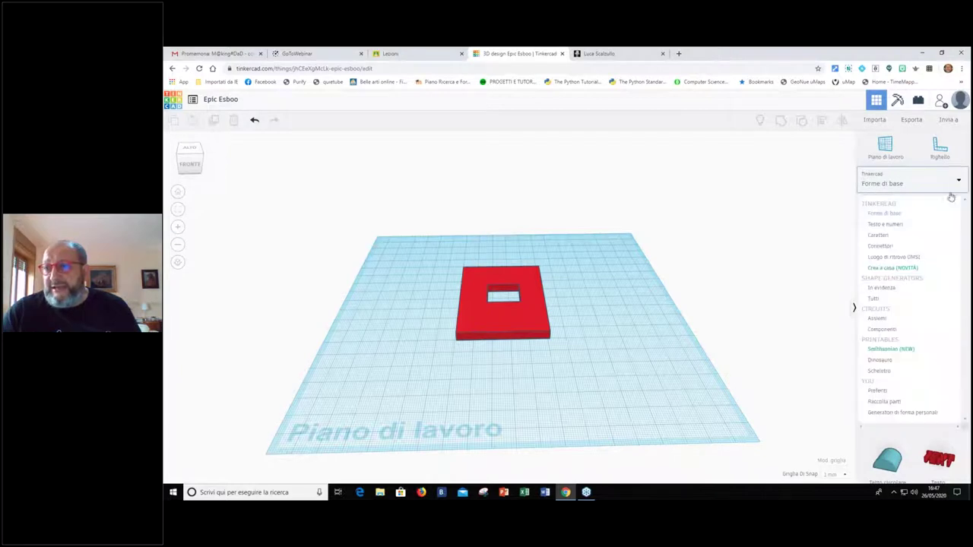
pyautogui.click(773, 289)
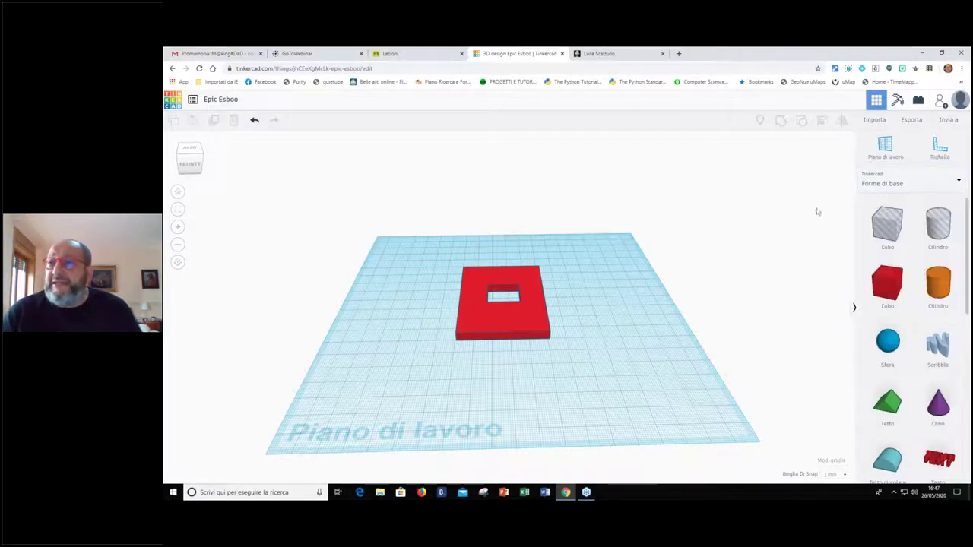
pyautogui.click(912, 120)
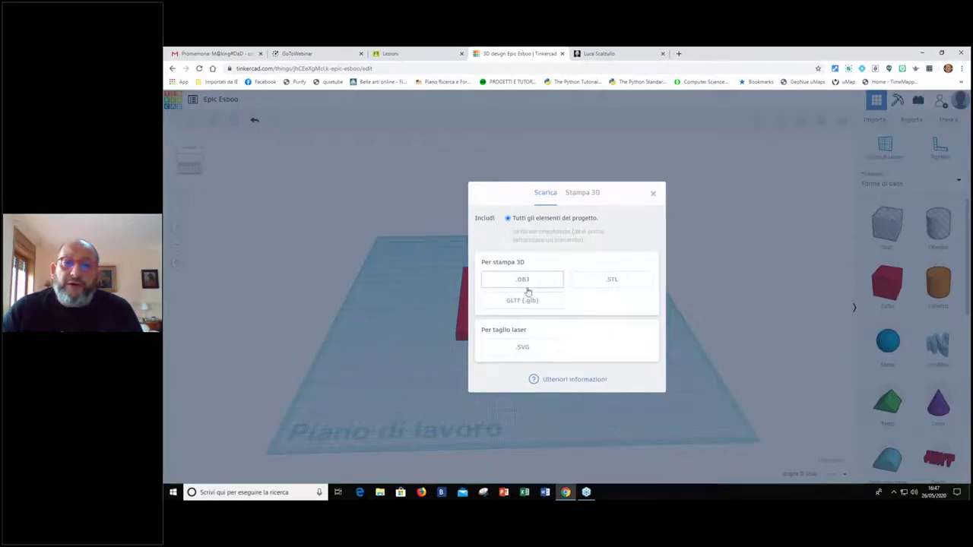
# Close the Esporta dialog without downloading anything
pyautogui.click(653, 196)
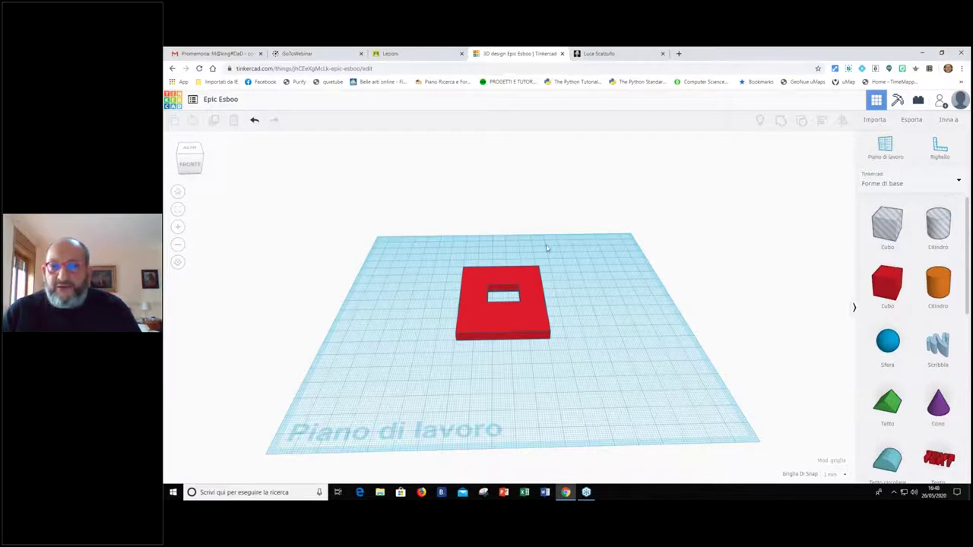
# Go to the dashboard's Codeblocks list and open TEMPIO with Modifica questo
pyautogui.click(175, 100)
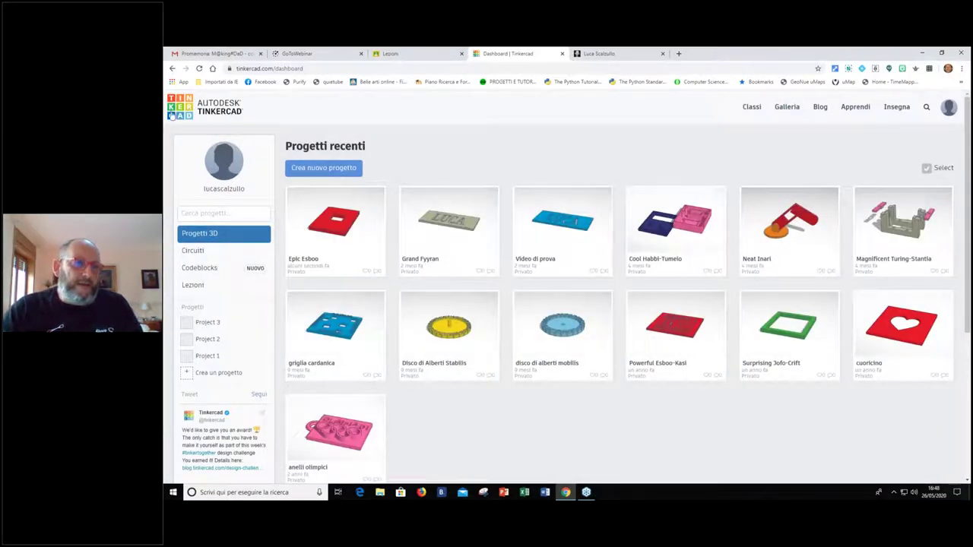
pyautogui.click(187, 274)
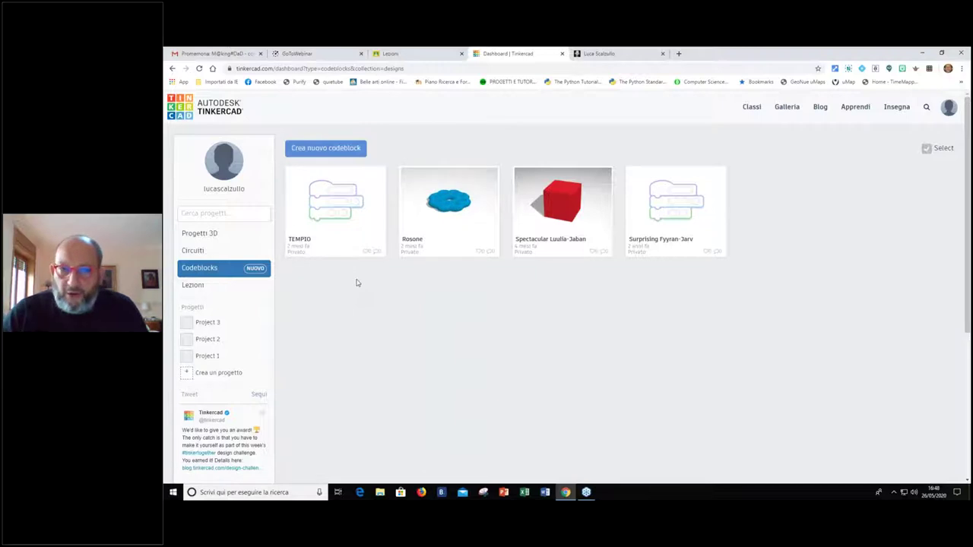
pyautogui.click(373, 214)
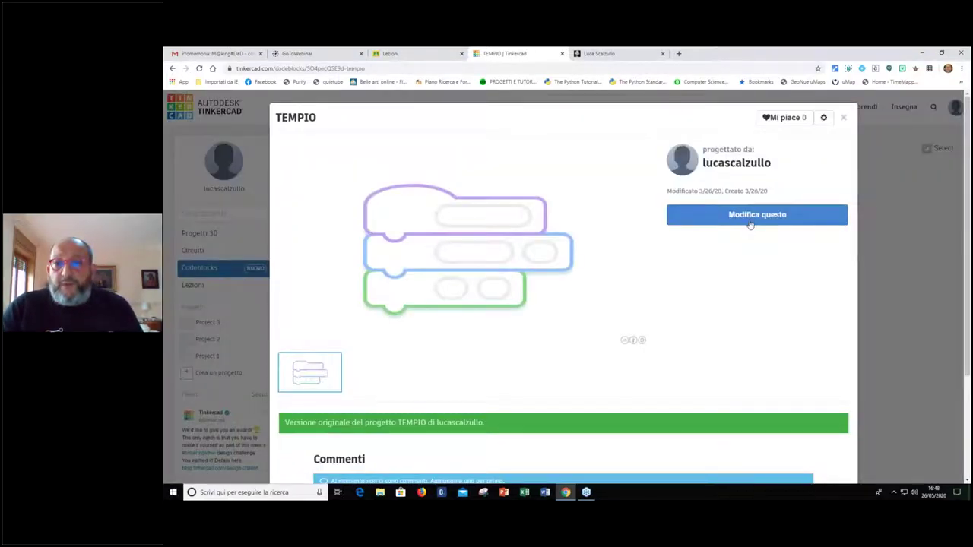
pyautogui.click(751, 222)
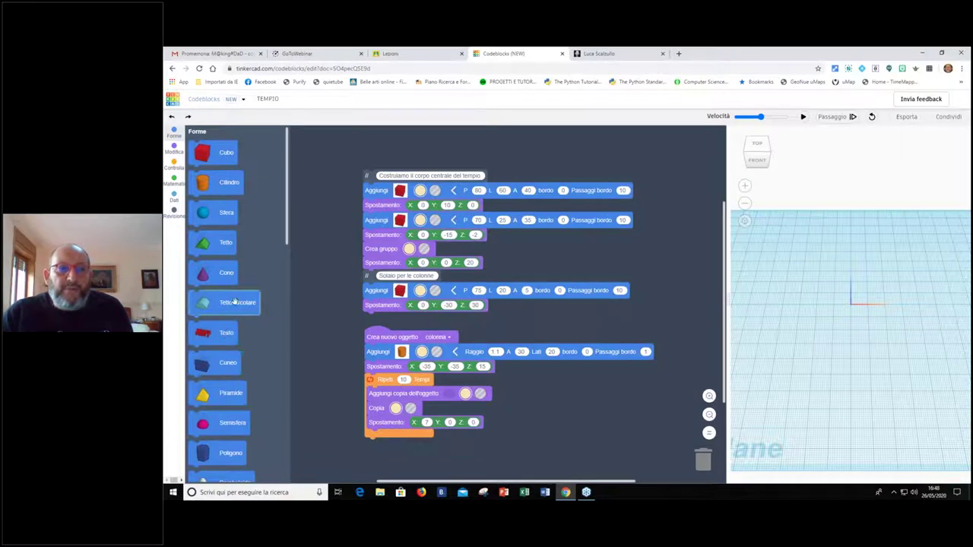
# Widen the 3D preview beside the blocks and run the TEMPIO script with Play
pyautogui.scroll(-8, 233, 307)
pyautogui.scroll(8, 232, 302)
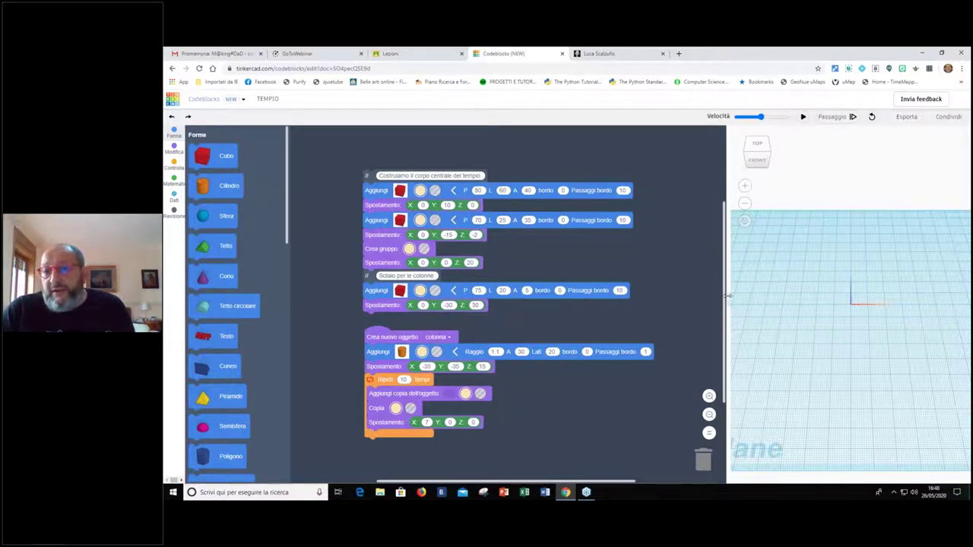
pyautogui.moveTo(727, 297); pyautogui.dragTo(665, 296)
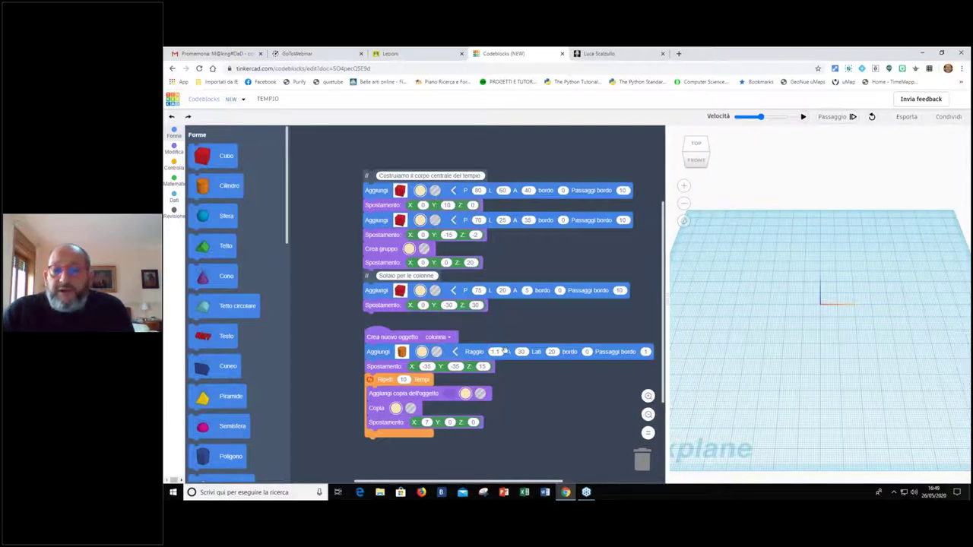
pyautogui.click(802, 117)
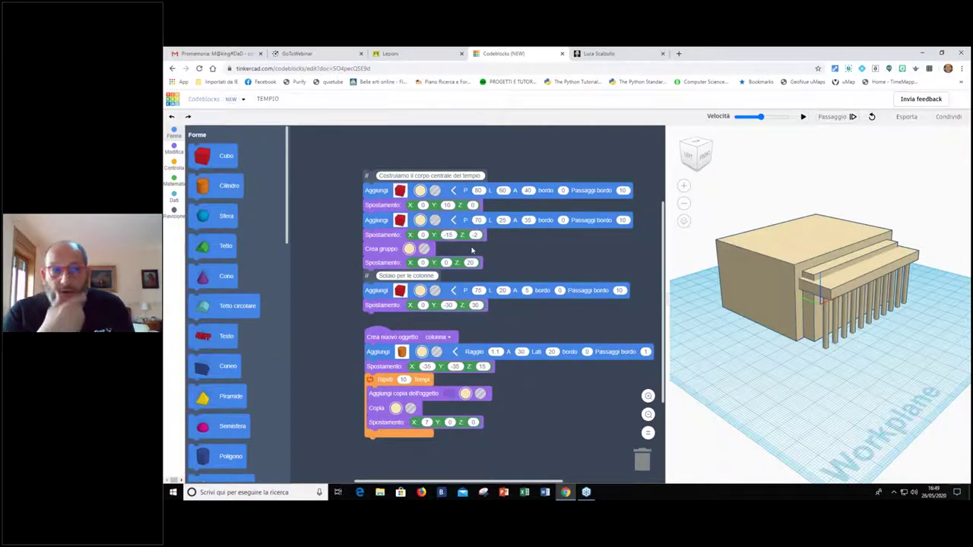
# Return to the Tinkercad dashboard once the temple and its columns are built
pyautogui.click(174, 104)
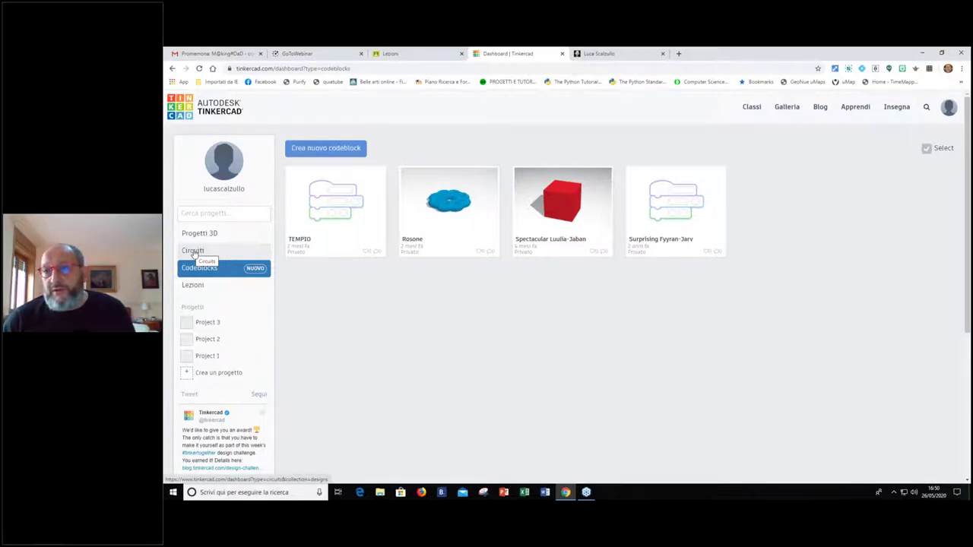
# Show the Circuiti projects and browse entries like Blinking, BUZZER and Semaforo doppio
pyautogui.click(194, 252)
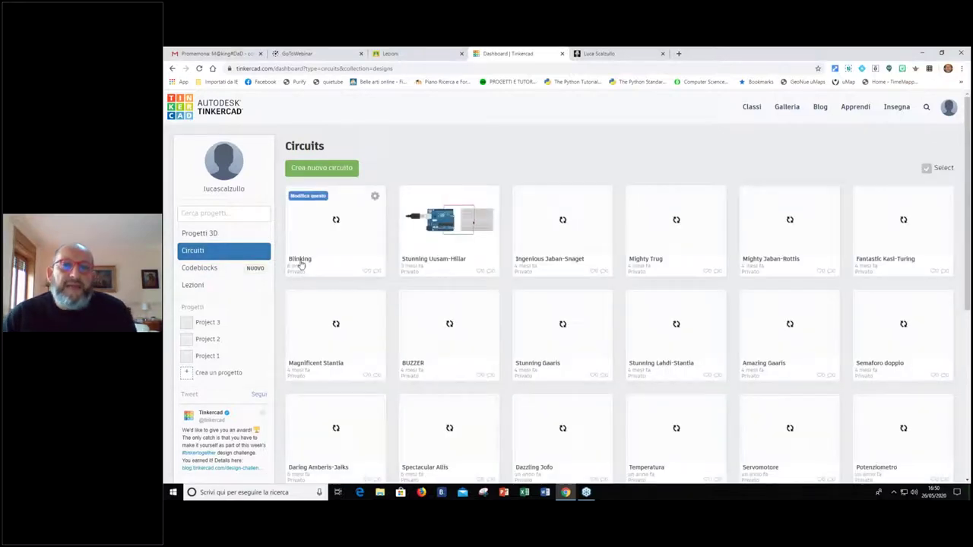
pyautogui.scroll(-1, 377, 242)
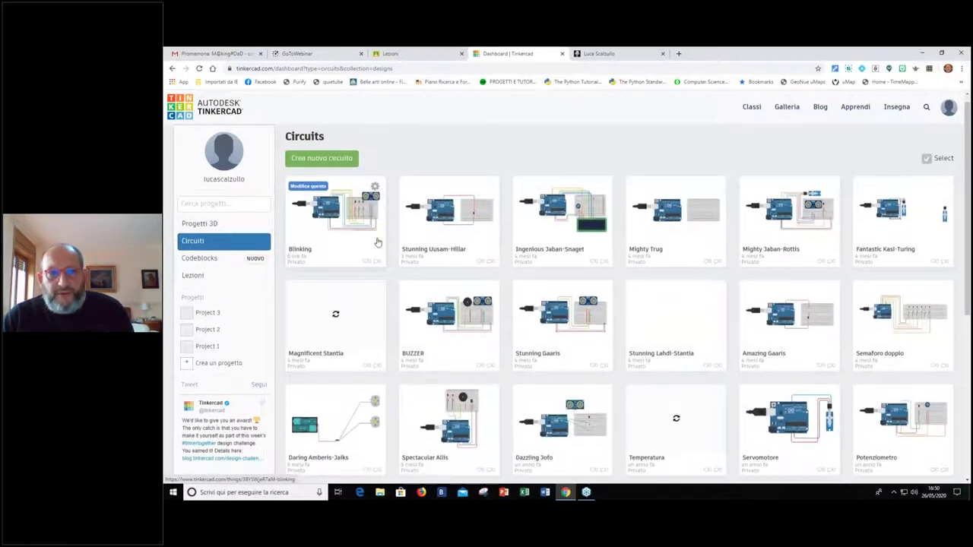
pyautogui.scroll(-10, 378, 242)
pyautogui.scroll(7, 378, 241)
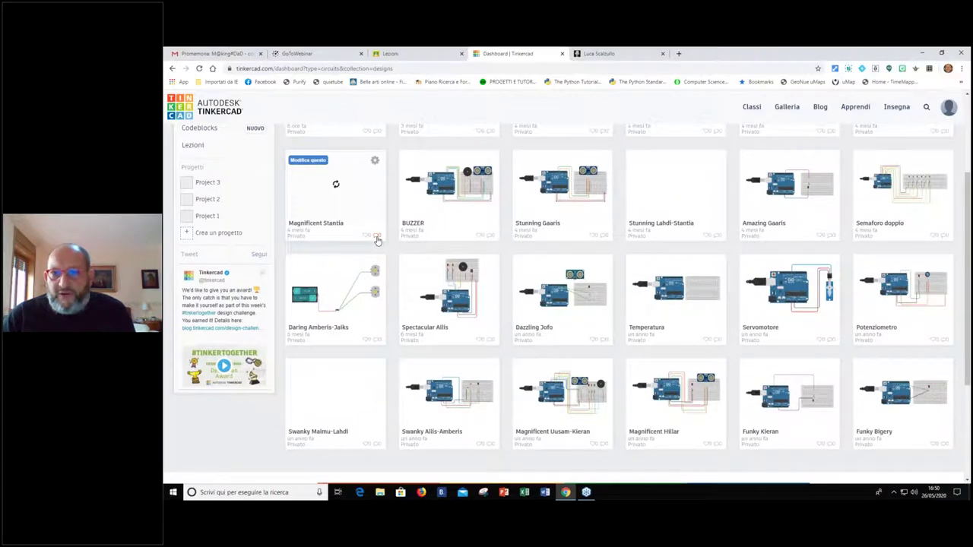
pyautogui.scroll(3, 377, 241)
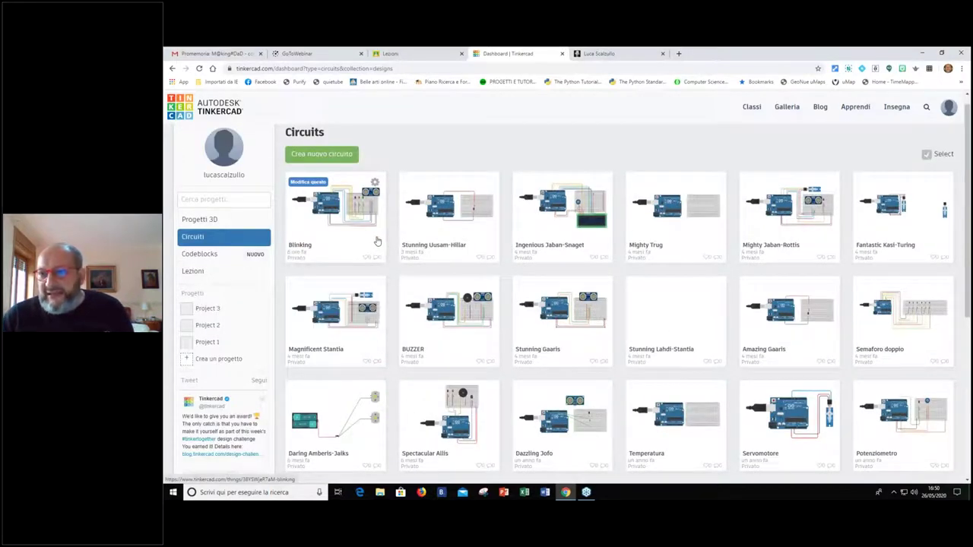
pyautogui.scroll(-2, 378, 242)
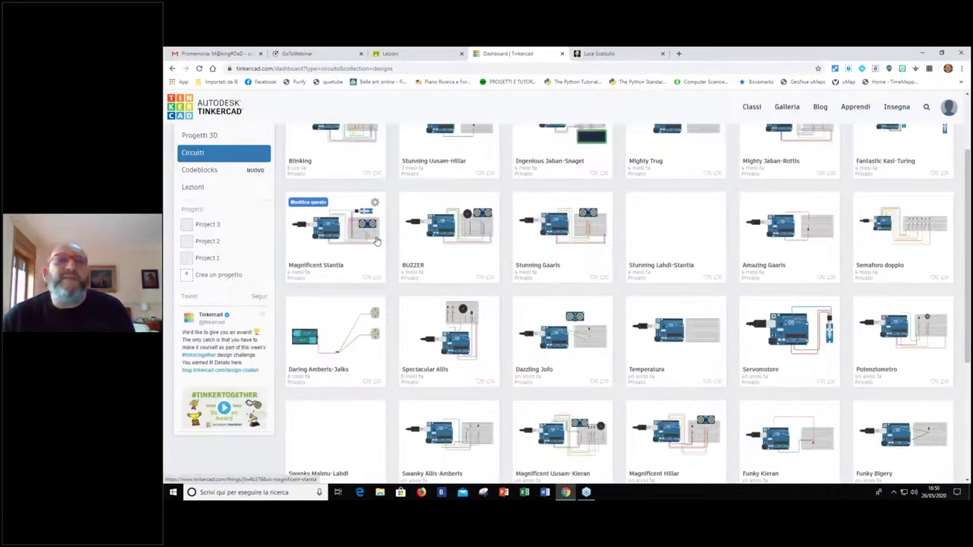
pyautogui.scroll(3, 377, 242)
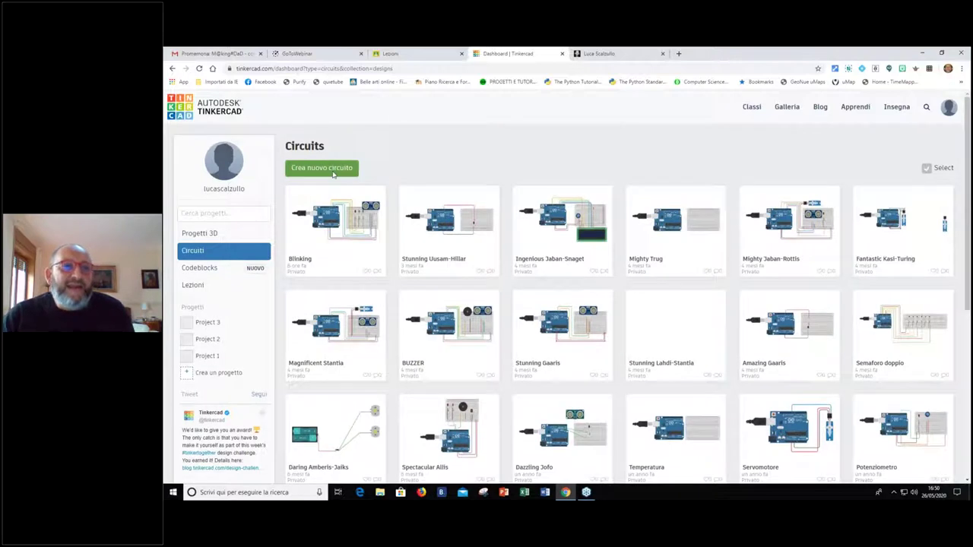
# Create a new circuit and drop an Arduino Uno R3 from Componenti onto the canvas
pyautogui.click(332, 174)
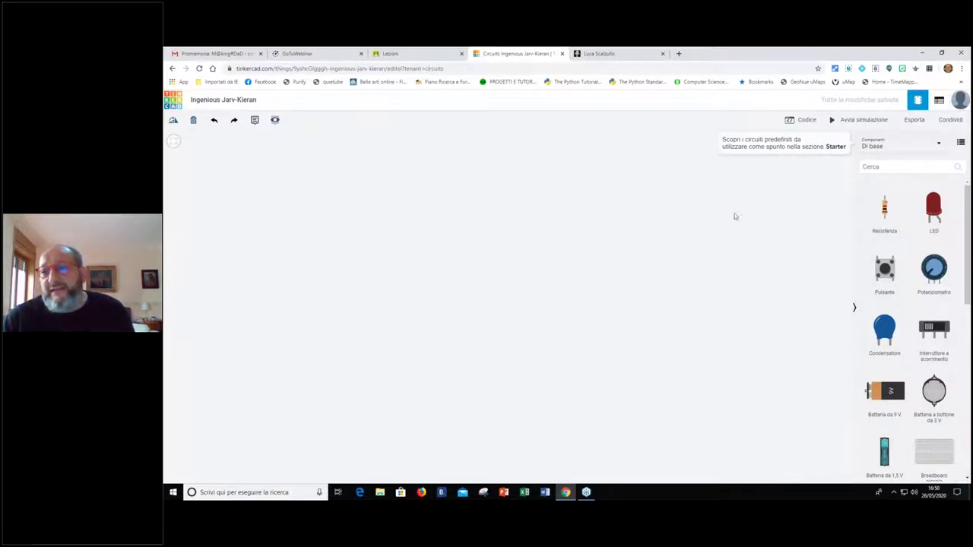
pyautogui.scroll(-1, 902, 201)
pyautogui.scroll(-8, 902, 201)
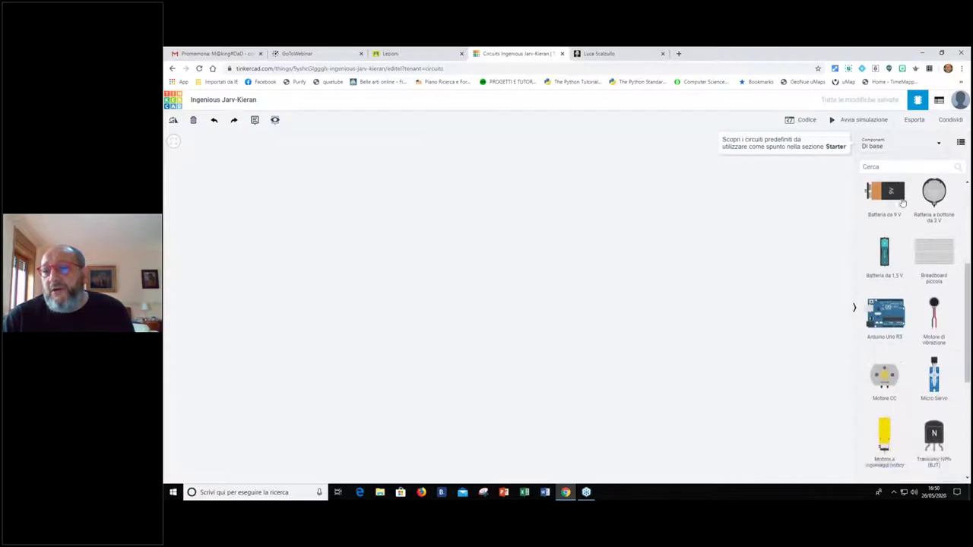
pyautogui.scroll(-2, 902, 200)
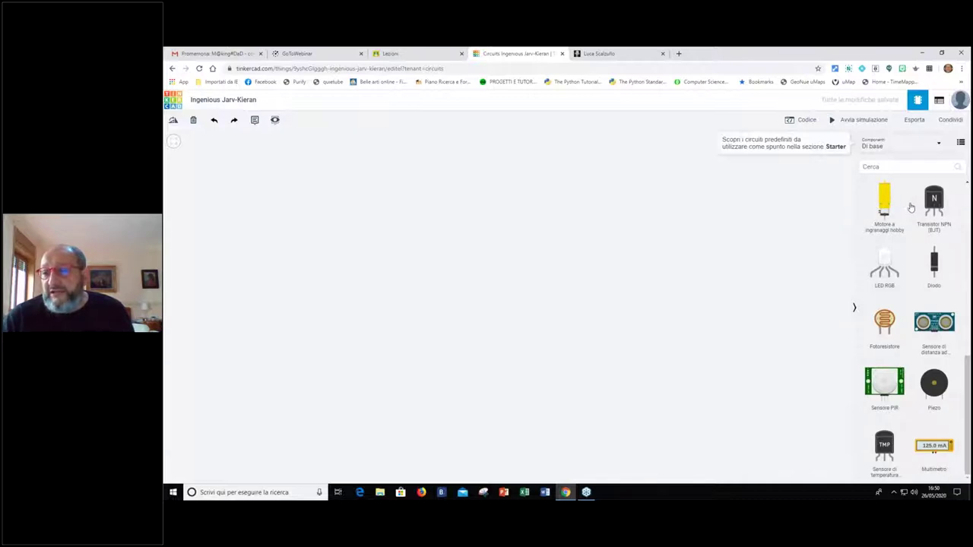
pyautogui.scroll(2, 910, 207)
pyautogui.scroll(10, 911, 208)
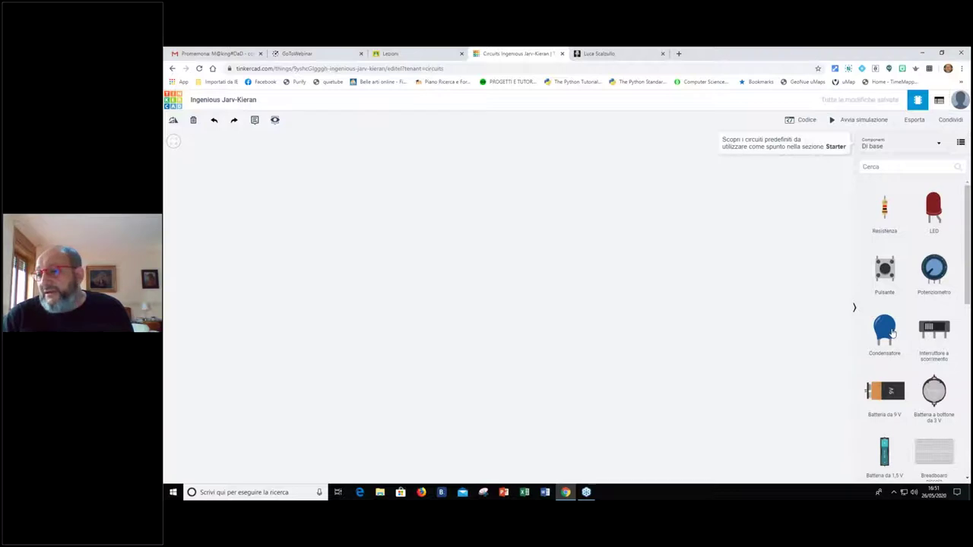
pyautogui.scroll(-1, 892, 351)
pyautogui.scroll(-2, 891, 346)
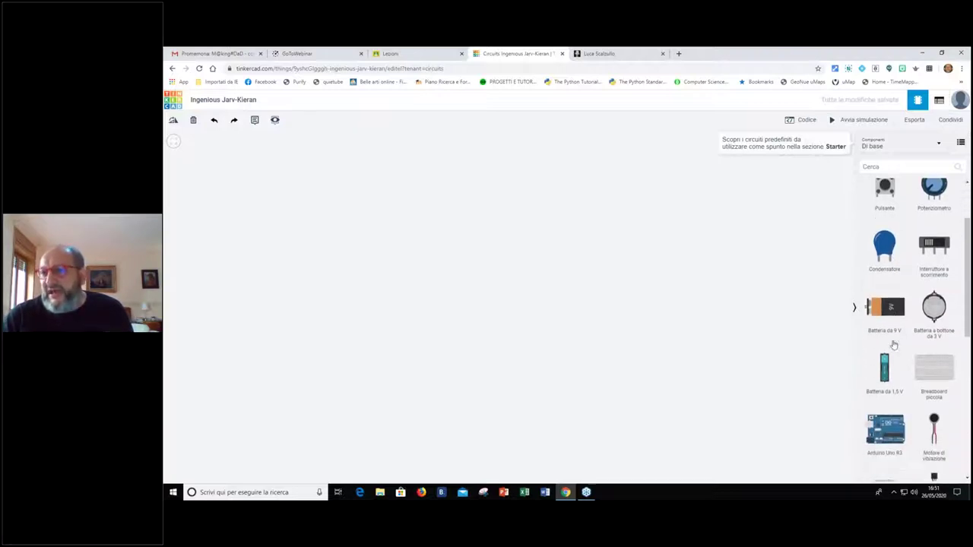
pyautogui.scroll(-1, 889, 342)
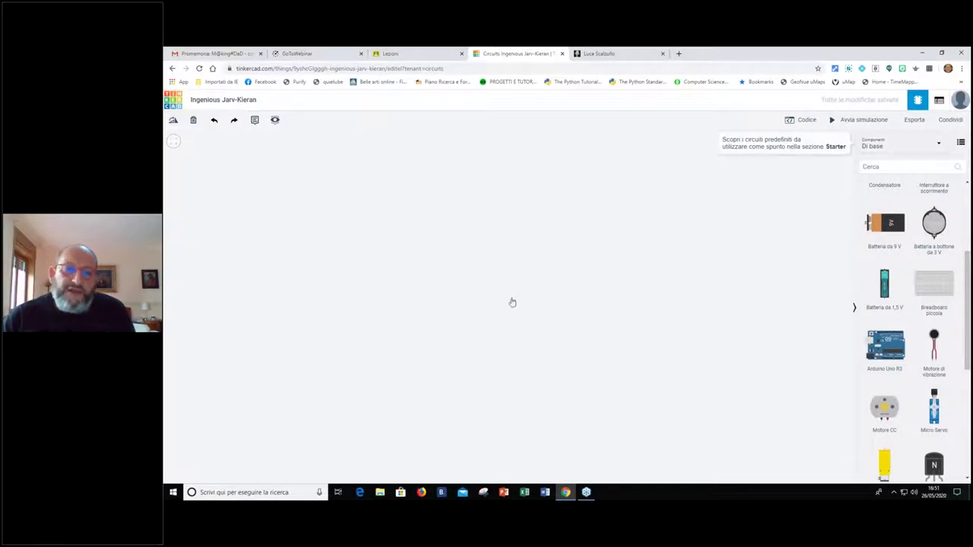
pyautogui.click(430, 244)
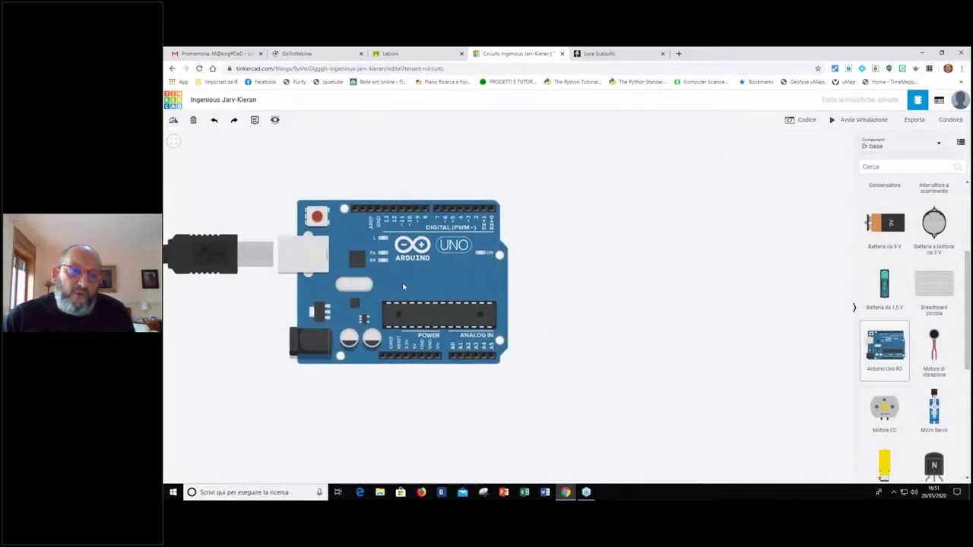
# Nudge the Arduino Uno R3 slightly into position on the canvas
pyautogui.click(454, 243)
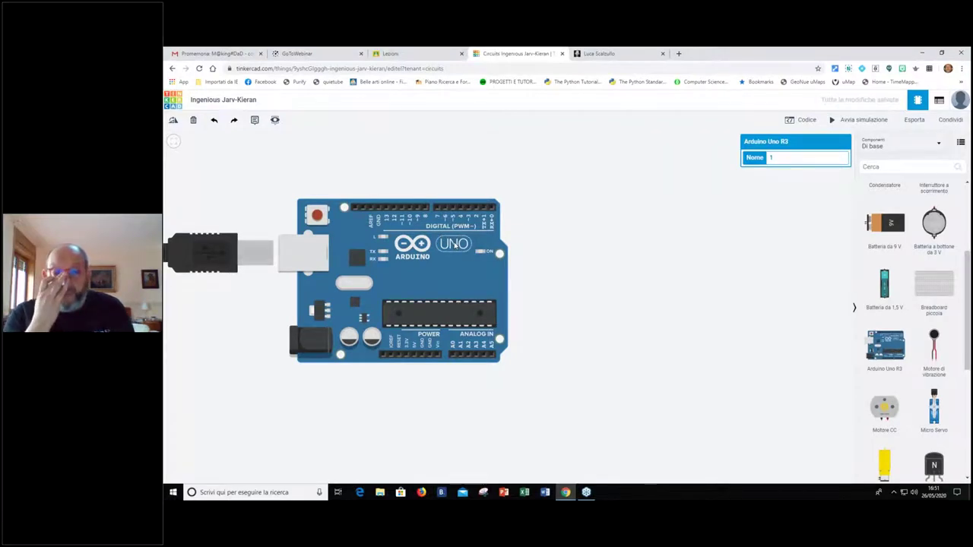
pyautogui.click(519, 177)
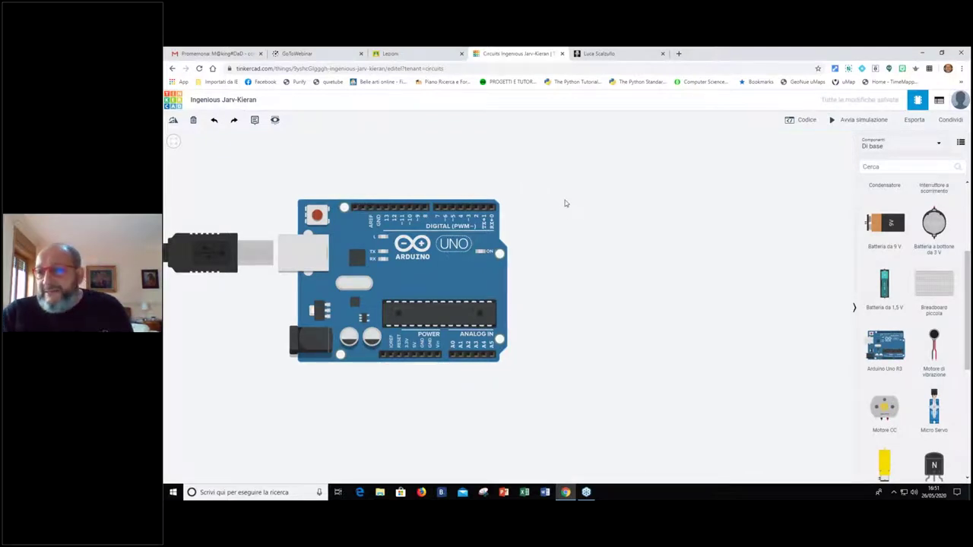
pyautogui.moveTo(456, 274); pyautogui.dragTo(453, 284)
pyautogui.click(468, 188)
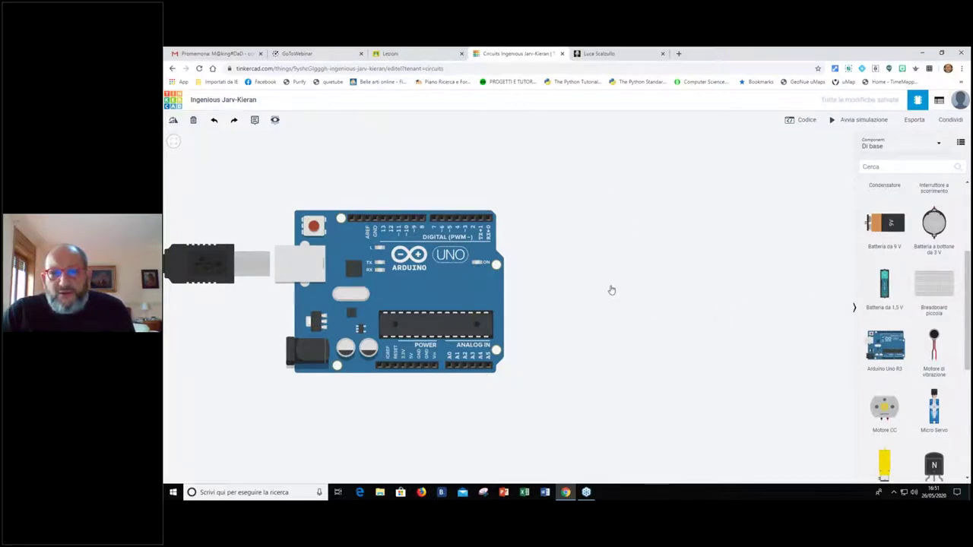
# Add a breadboard beside the Arduino and scroll the parts list back to the top
pyautogui.moveTo(610, 290); pyautogui.dragTo(661, 291)
pyautogui.click(707, 143)
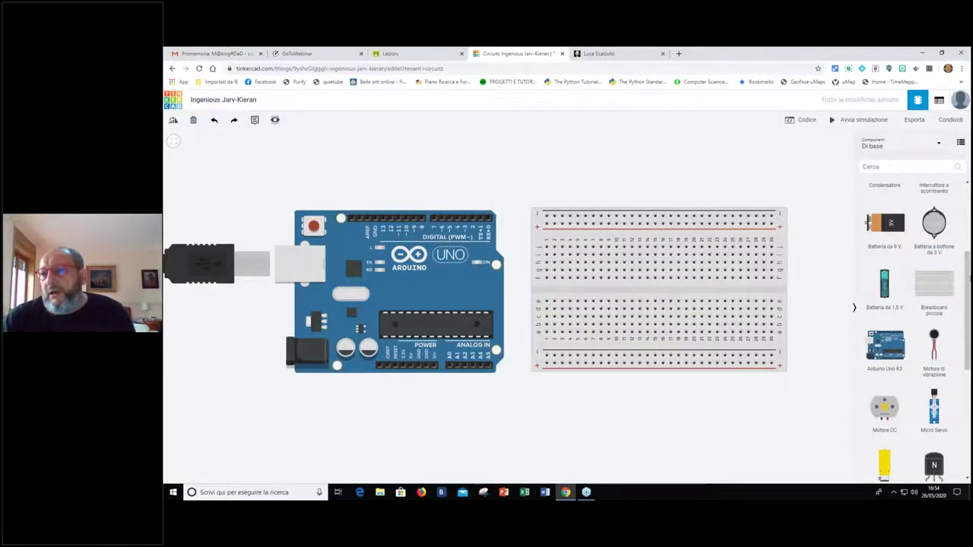
pyautogui.scroll(3, 927, 215)
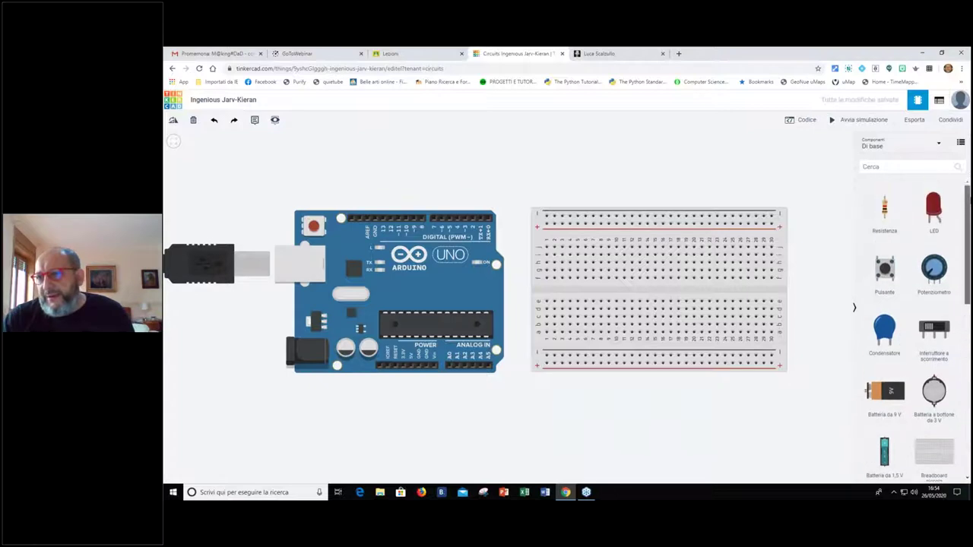
# Place a red LED named 'LED 1' on the breadboard, shift it down one row, and add a resistor above it
pyautogui.moveTo(927, 214); pyautogui.dragTo(674, 333)
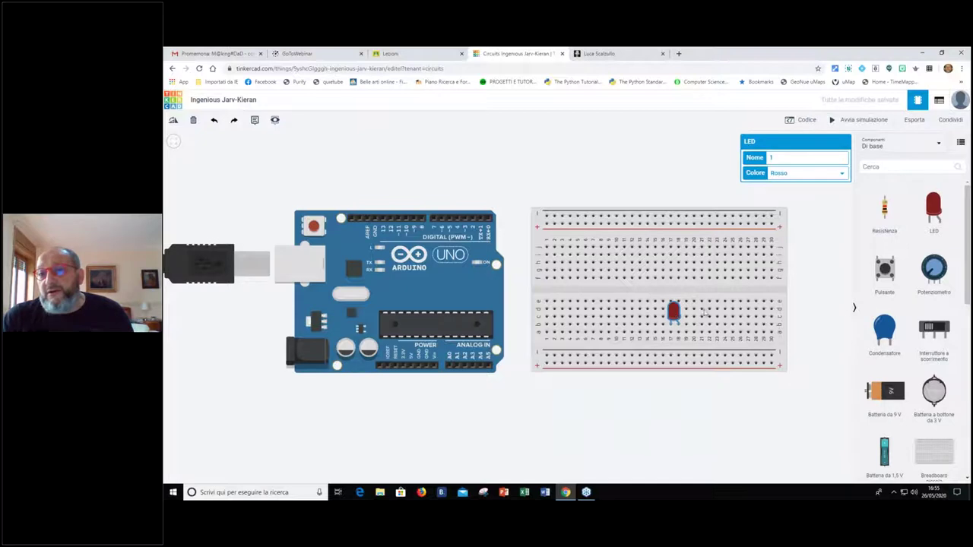
pyautogui.doubleClick(776, 157)
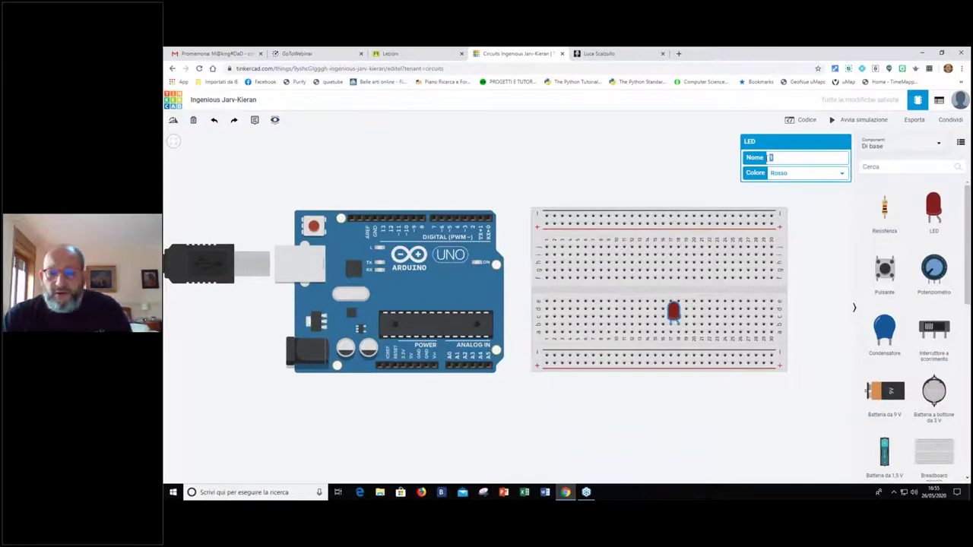
pyautogui.write('LED 1')
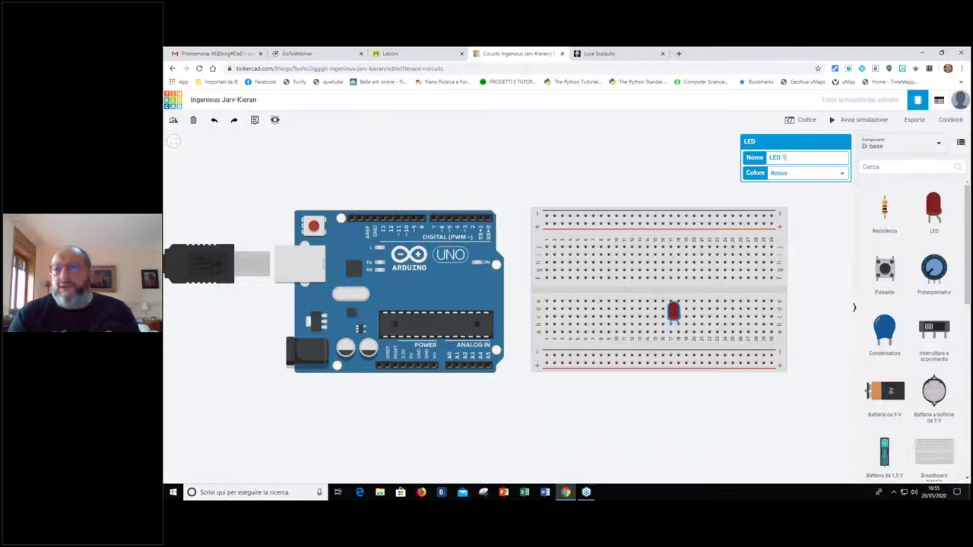
pyautogui.click(841, 176)
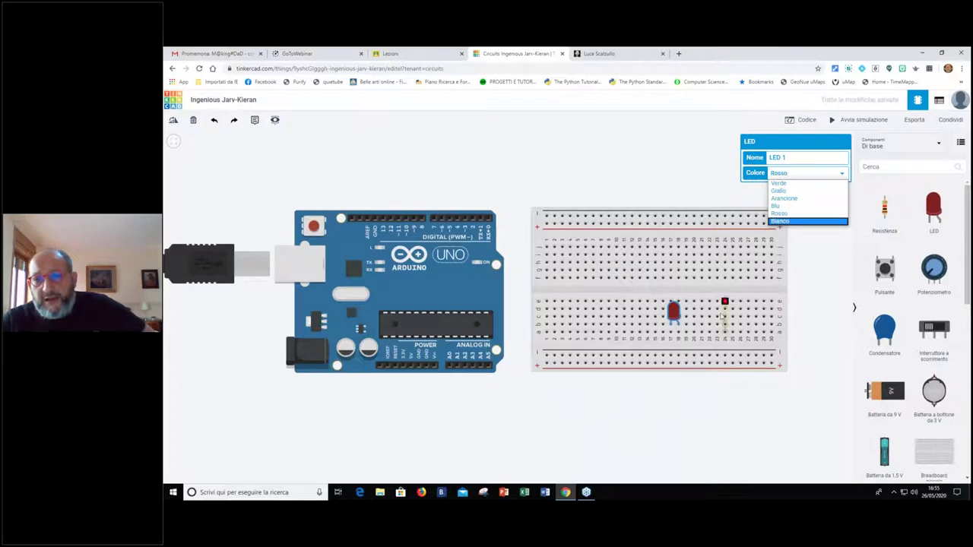
pyautogui.moveTo(675, 313); pyautogui.dragTo(675, 320)
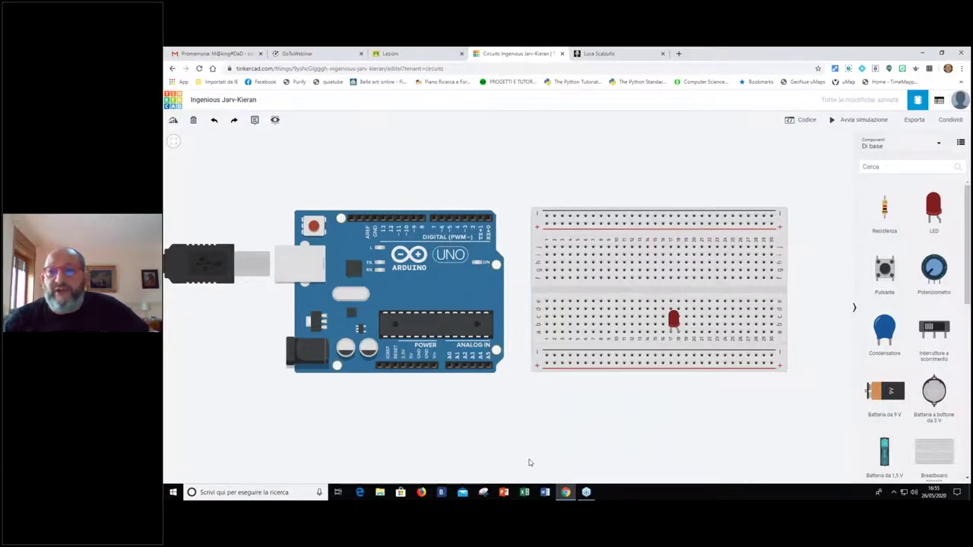
pyautogui.moveTo(886, 211); pyautogui.dragTo(688, 278)
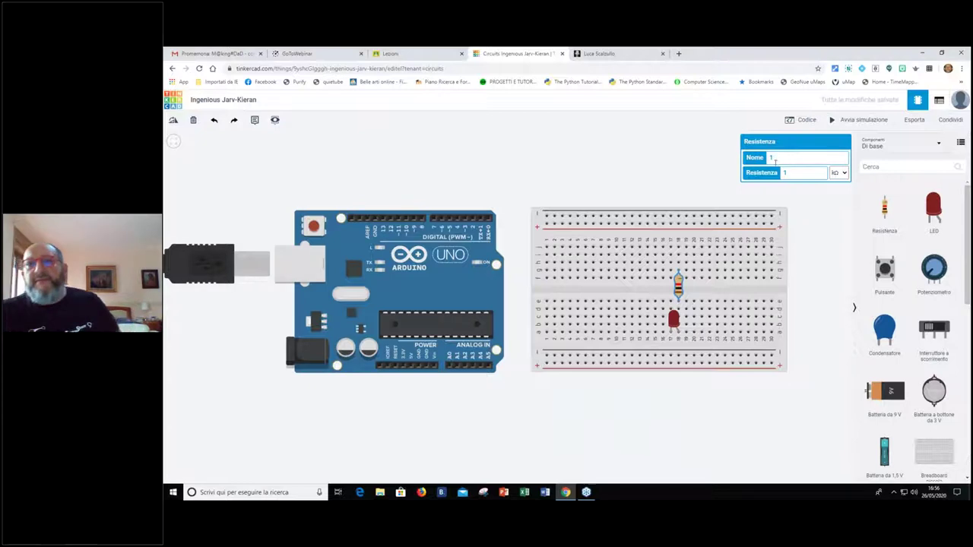
# Name the resistor 'RESISTENZA 1' and set its resistance to 220 Ω
pyautogui.click(765, 157)
pyautogui.write('R')
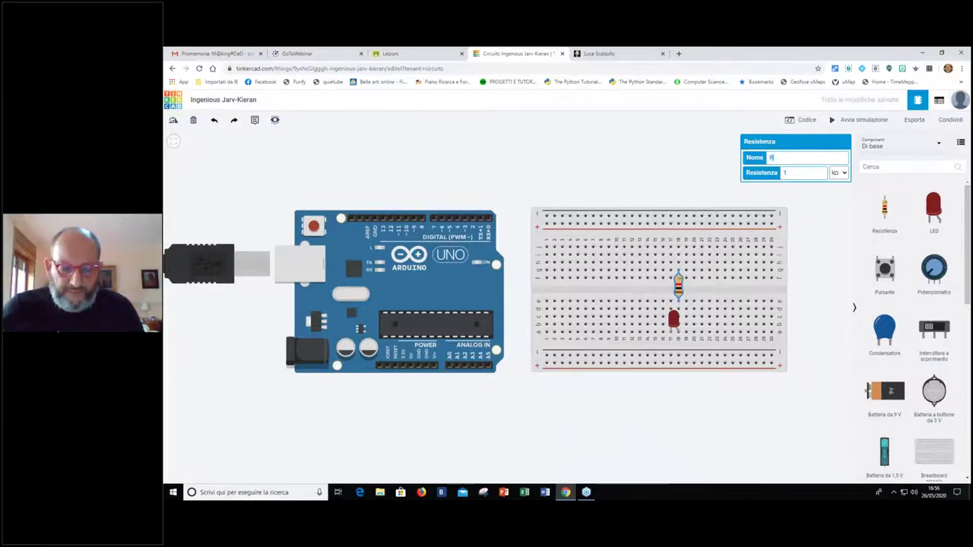
pyautogui.write('ESISTENZA 1')
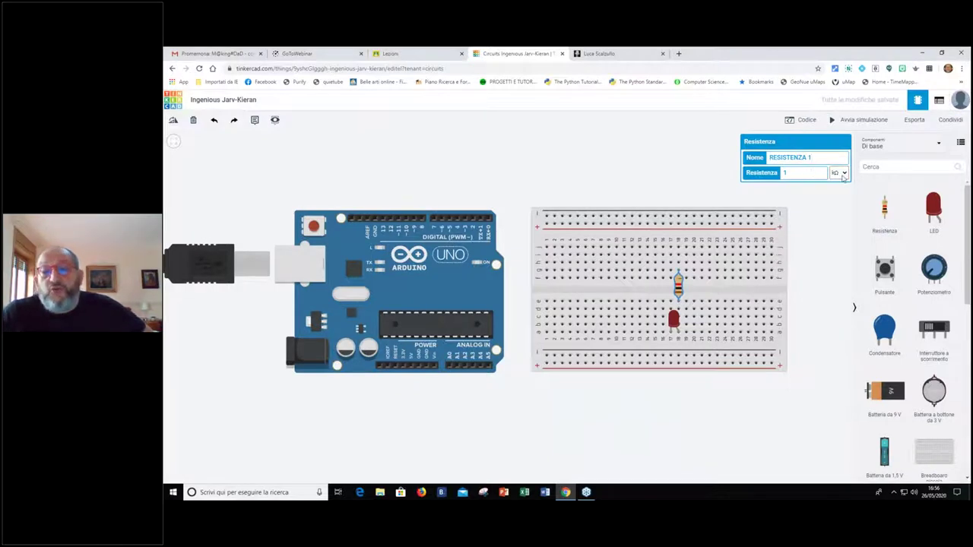
pyautogui.doubleClick(785, 173)
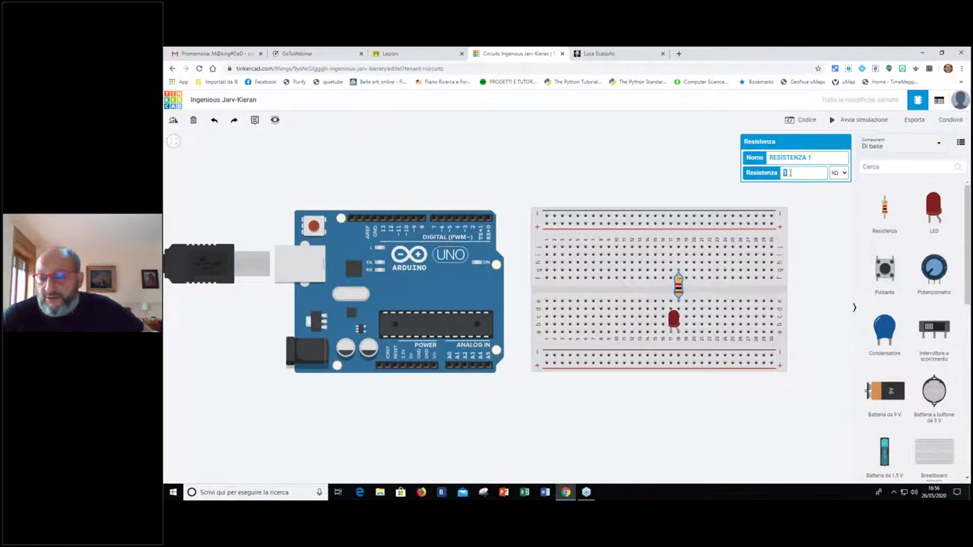
pyautogui.write('220')
pyautogui.click(839, 173)
pyautogui.click(836, 213)
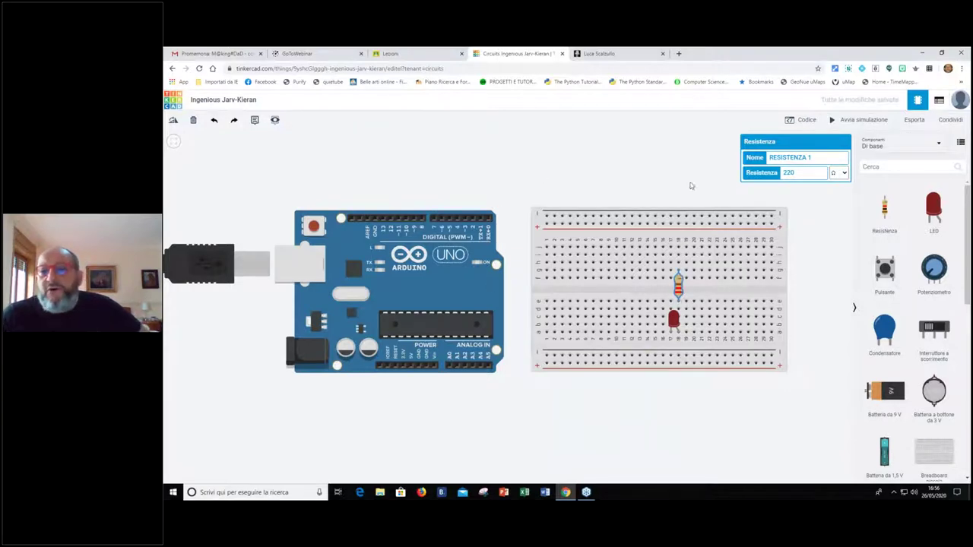
# Cancel a stray breadboard wire and start a new wire from an Arduino digital pin
pyautogui.click(716, 301)
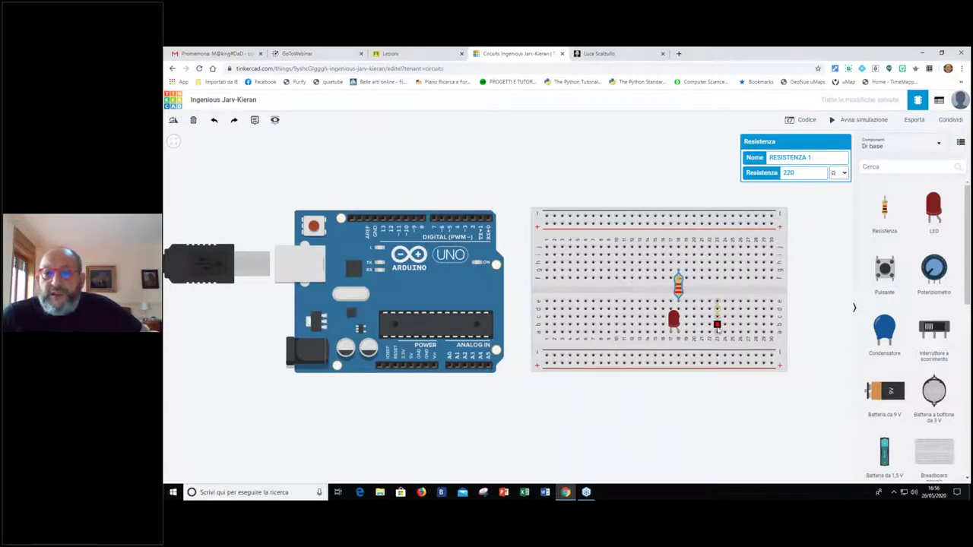
pyautogui.press('Escape')
pyautogui.click(673, 320)
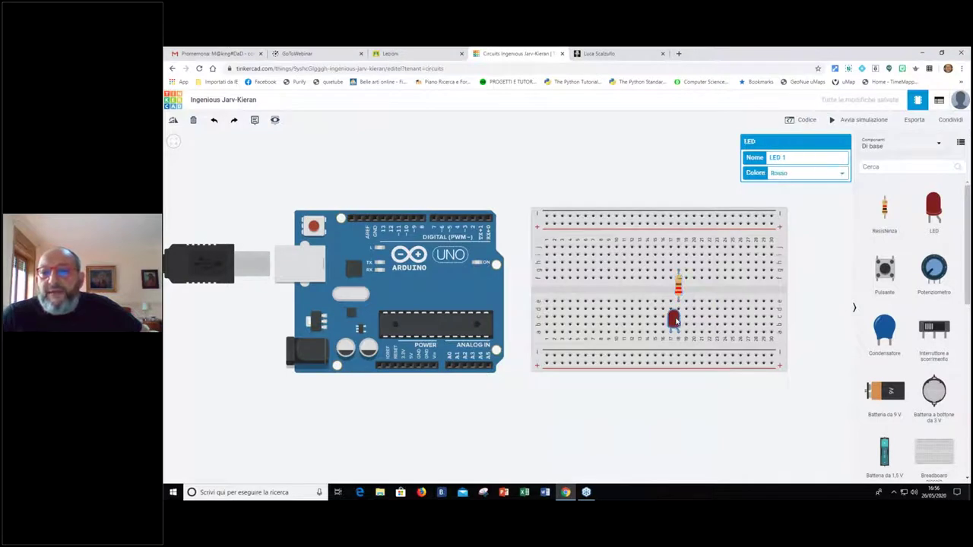
pyautogui.click(421, 218)
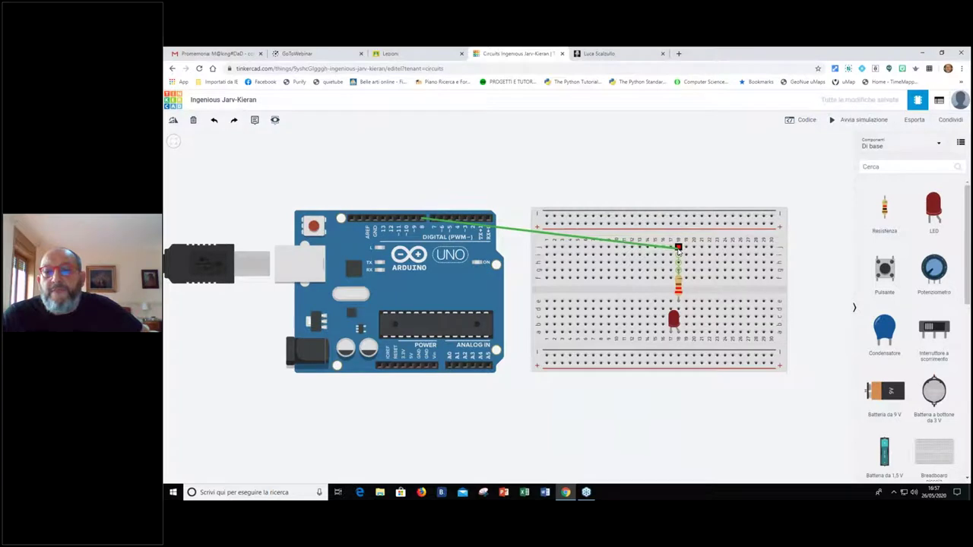
# End the wire in the resistor's breadboard column and select the new wire
pyautogui.click(678, 248)
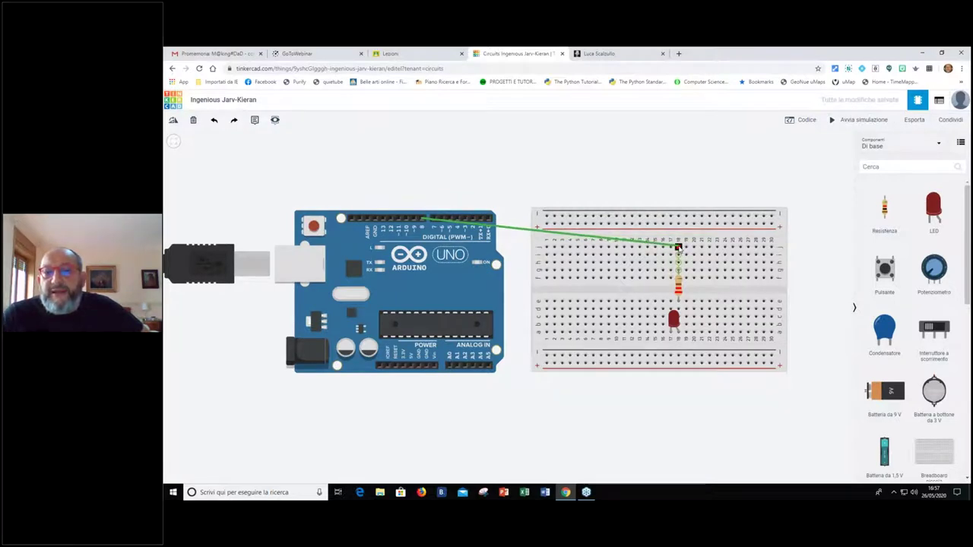
pyautogui.click(678, 248)
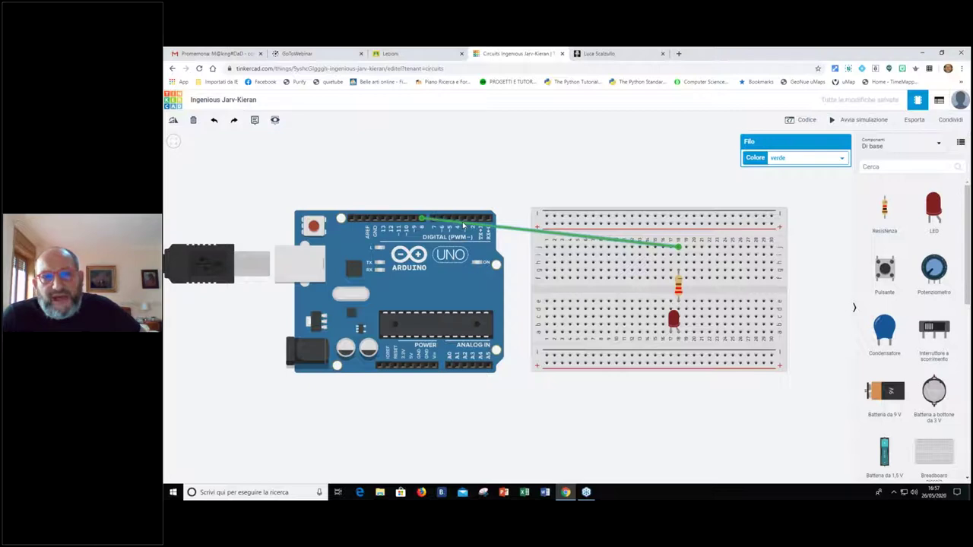
# Reroute the signal wire into right-angle bends over the breadboard
pyautogui.moveTo(463, 223); pyautogui.dragTo(422, 195)
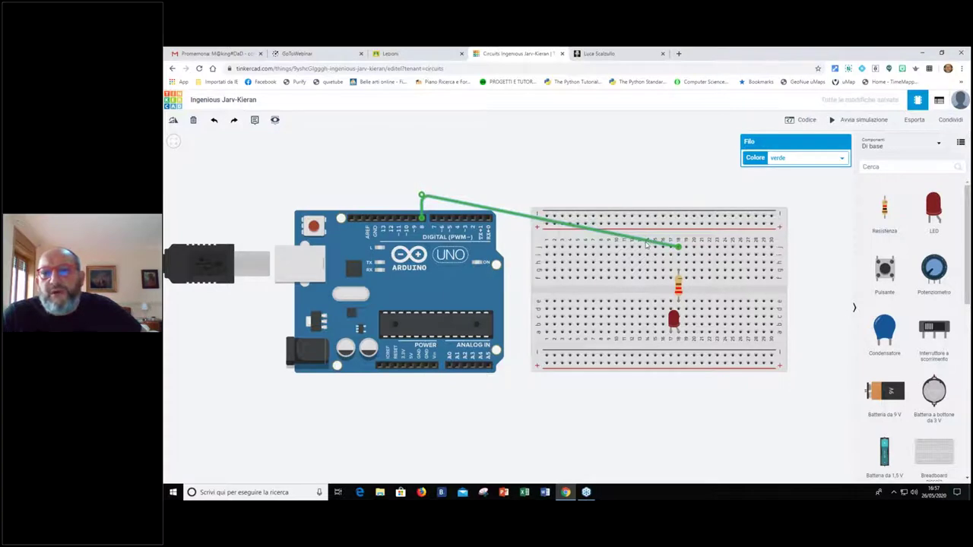
pyautogui.moveTo(647, 241); pyautogui.dragTo(678, 199)
pyautogui.click(472, 182)
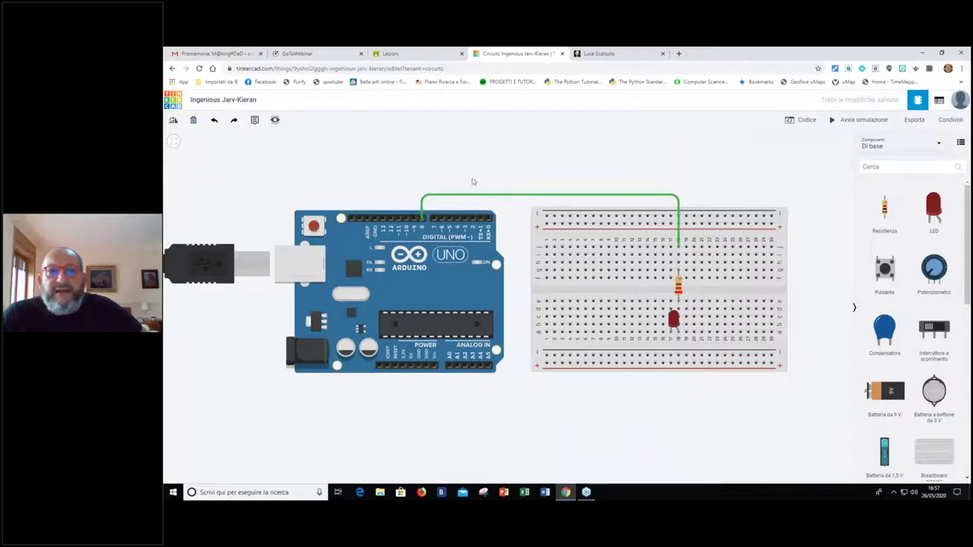
# Colour the signal wire red and nudge the red LED up slightly
pyautogui.click(528, 199)
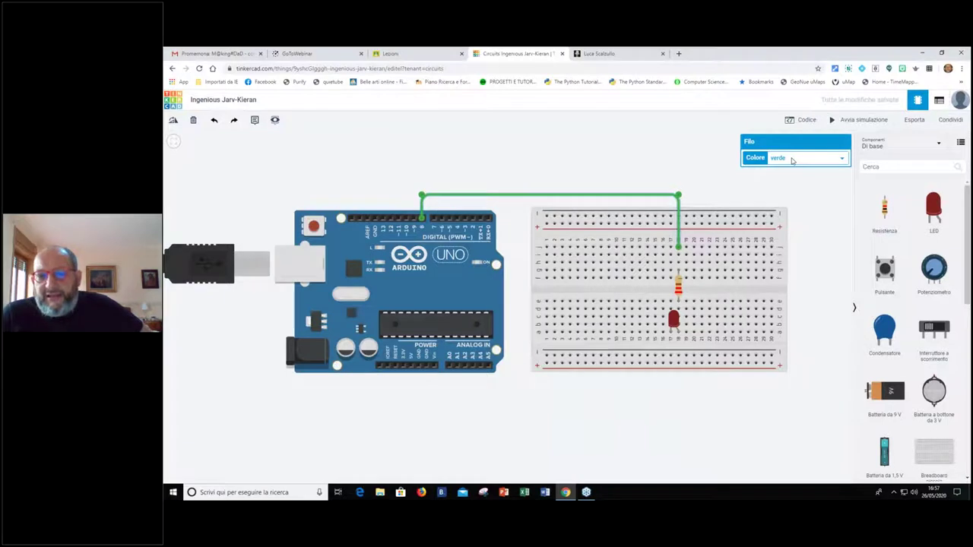
pyautogui.click(797, 160)
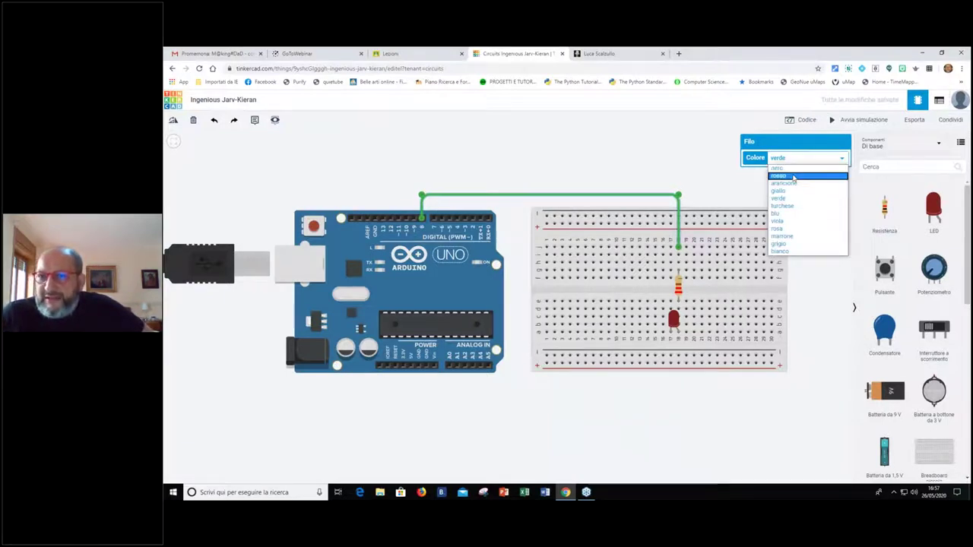
pyautogui.click(793, 177)
pyautogui.click(682, 147)
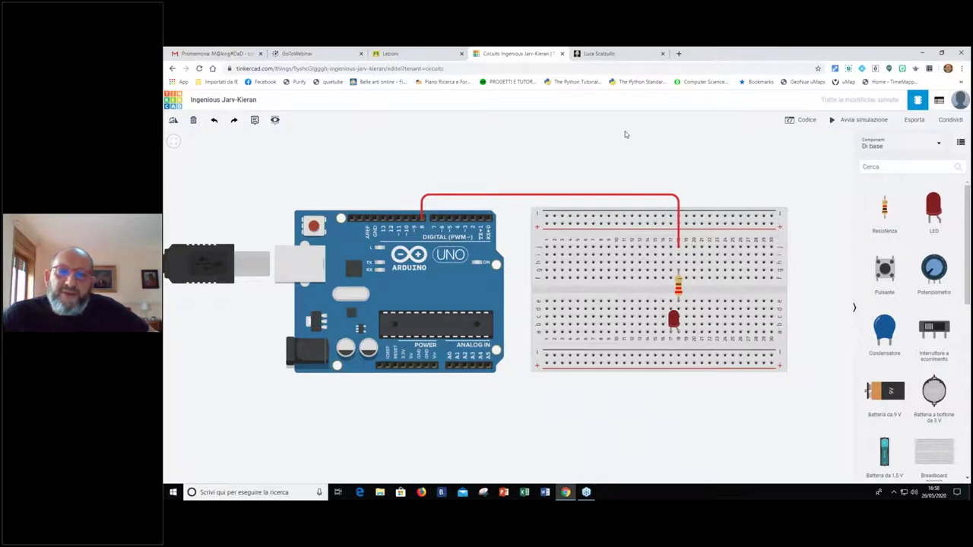
pyautogui.moveTo(675, 322); pyautogui.dragTo(674, 314)
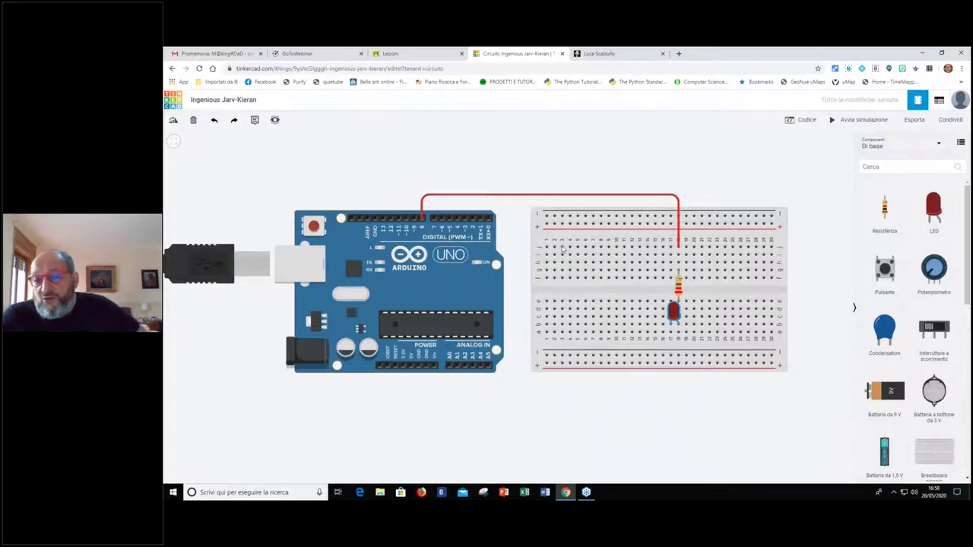
# Run a black ground wire from the Arduino GND pin beneath the board to the LED's row
pyautogui.click(419, 368)
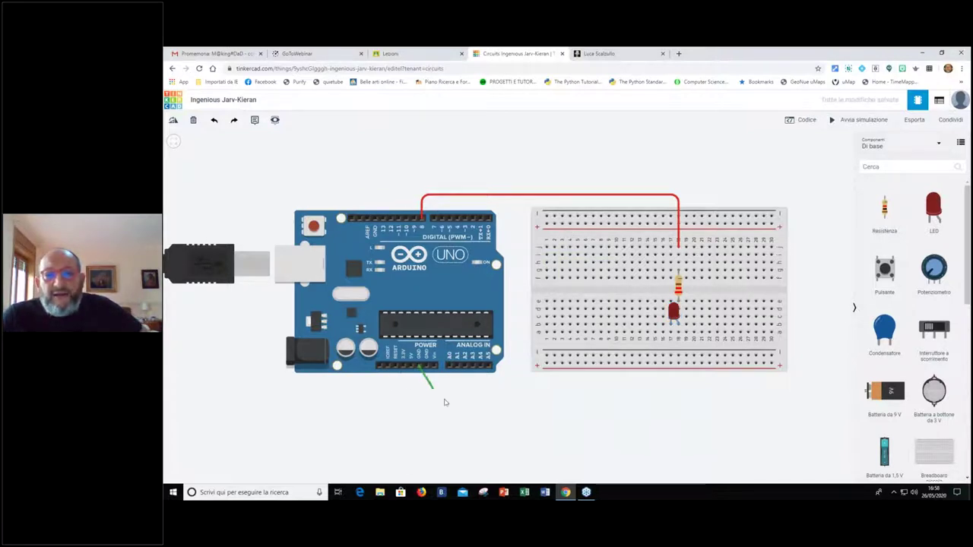
pyautogui.click(669, 332)
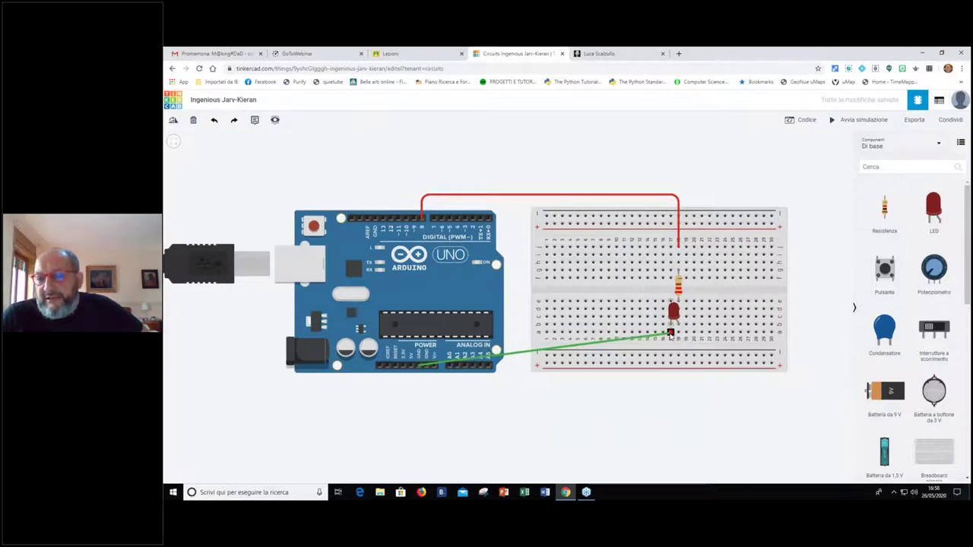
pyautogui.click(670, 333)
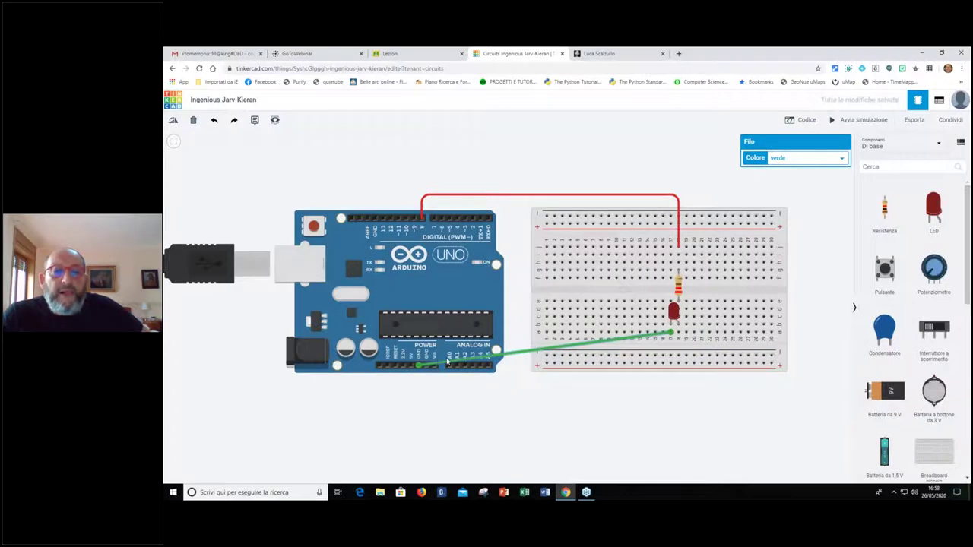
pyautogui.moveTo(438, 366); pyautogui.dragTo(418, 388)
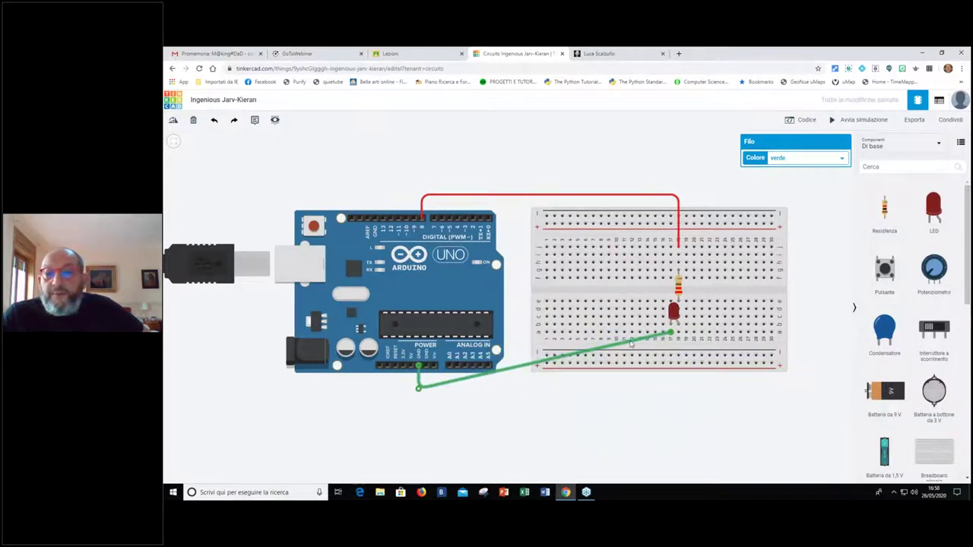
pyautogui.moveTo(634, 344); pyautogui.dragTo(669, 388)
pyautogui.click(783, 156)
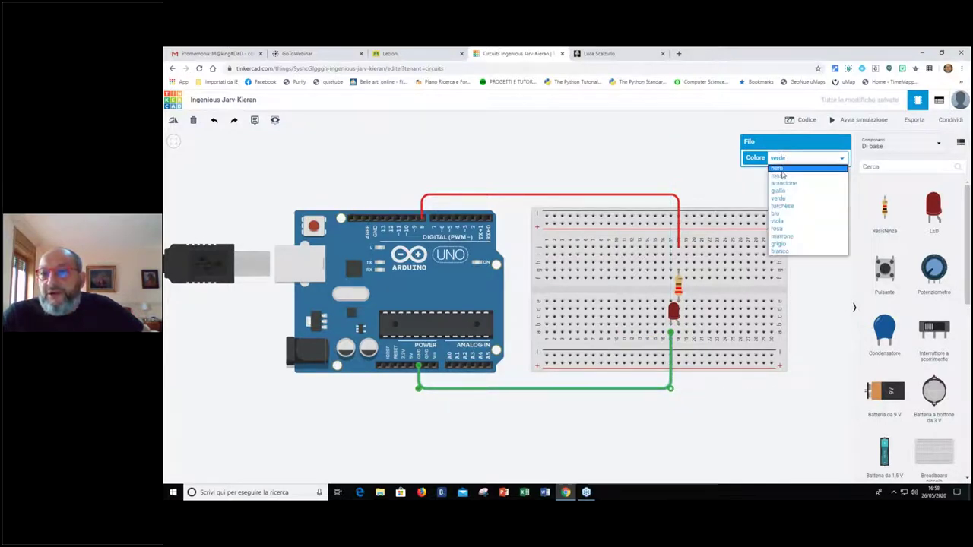
pyautogui.click(779, 168)
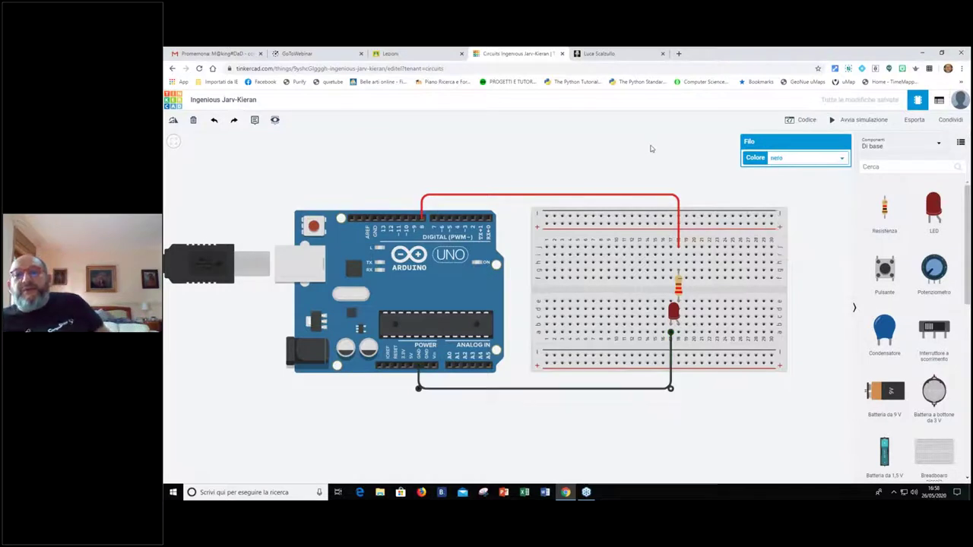
pyautogui.click(651, 149)
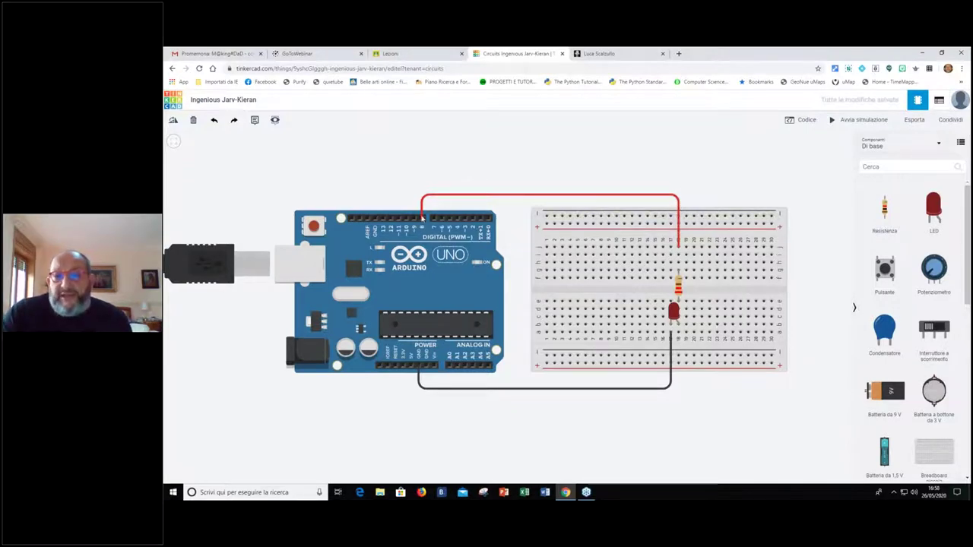
# Move the red wire's Arduino end to the 5V pin and straighten its upper bend
pyautogui.moveTo(420, 219)
pyautogui.mouseDown()
pyautogui.moveTo(408, 328)
pyautogui.moveTo(421, 195)
pyautogui.moveTo(422, 218)
pyautogui.mouseUp()
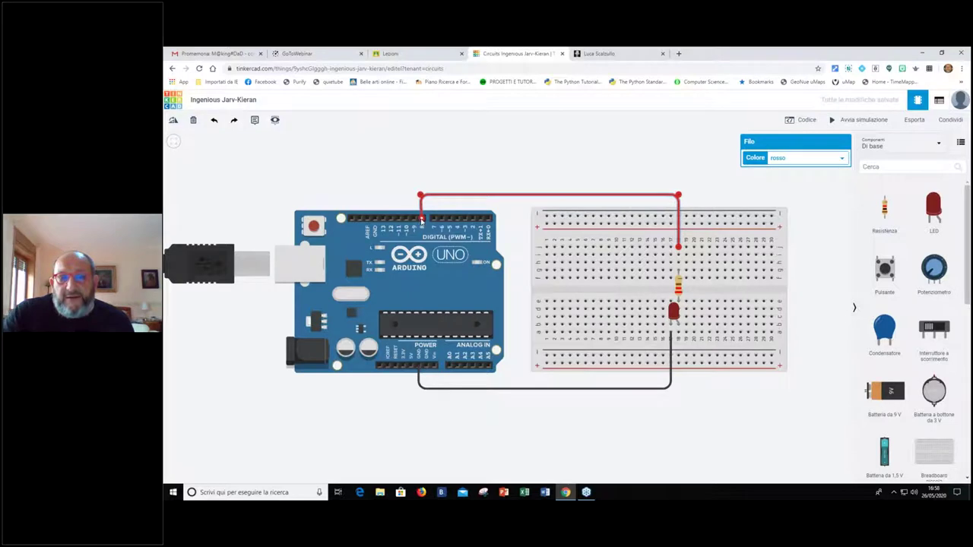
pyautogui.moveTo(420, 217); pyautogui.dragTo(410, 368)
pyautogui.moveTo(420, 196); pyautogui.dragTo(411, 197)
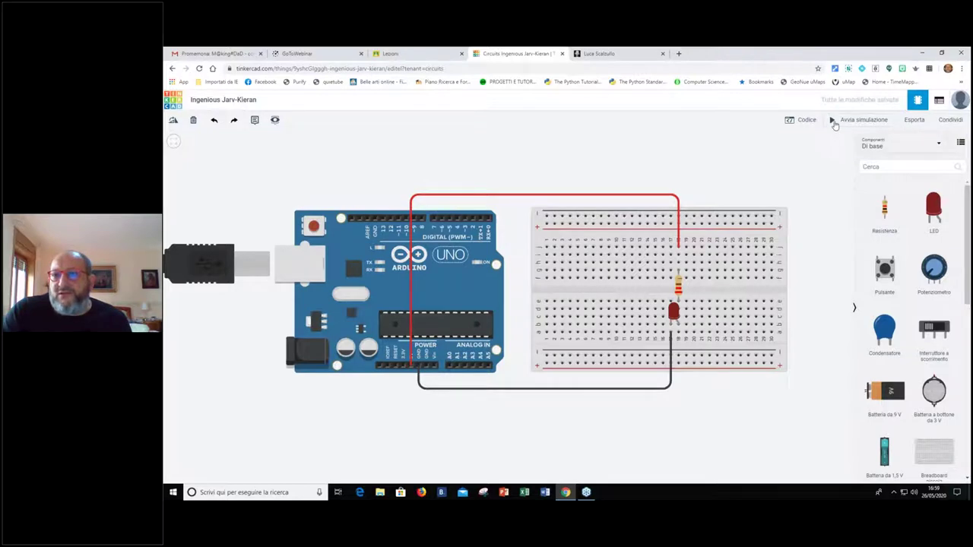
pyautogui.click(836, 120)
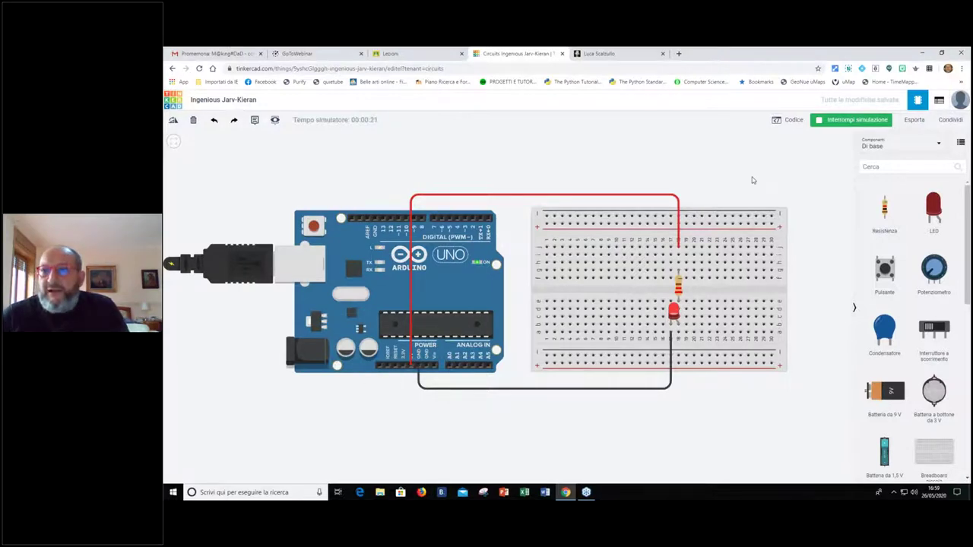
pyautogui.click(829, 122)
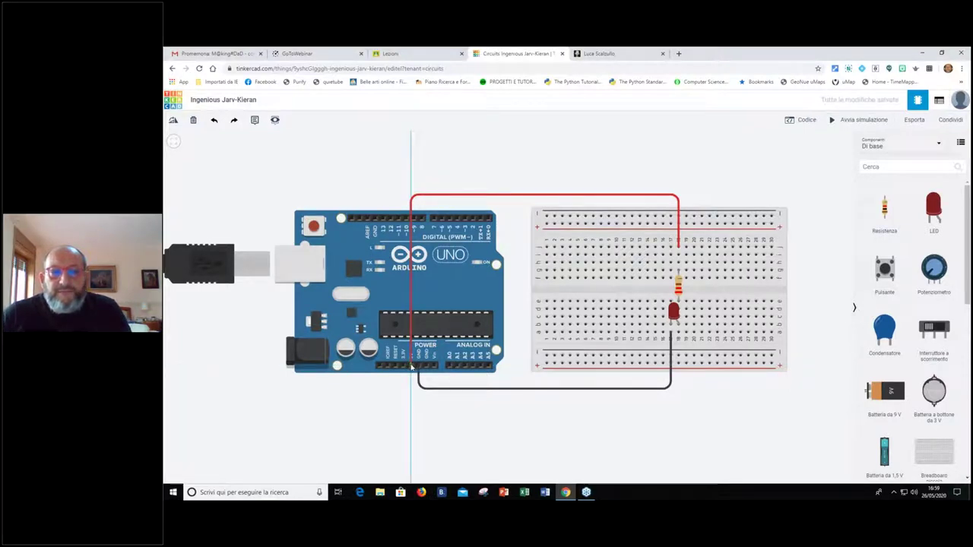
# Delete a stray wire, reconnect the red wire to Arduino pin 9, and start the simulation
pyautogui.click(411, 367)
pyautogui.click(428, 213)
pyautogui.press('Delete')
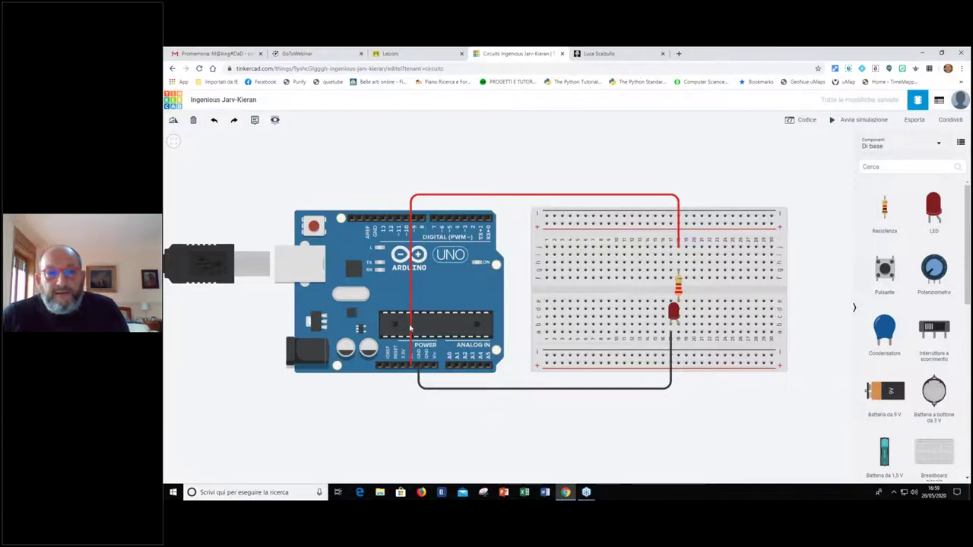
pyautogui.click(411, 328)
pyautogui.moveTo(411, 367); pyautogui.dragTo(415, 196)
pyautogui.click(486, 176)
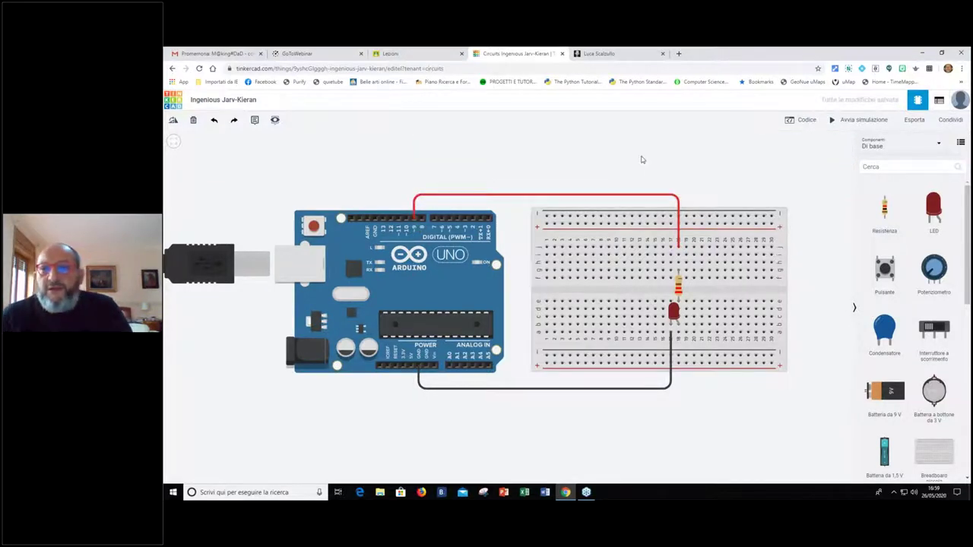
pyautogui.click(832, 121)
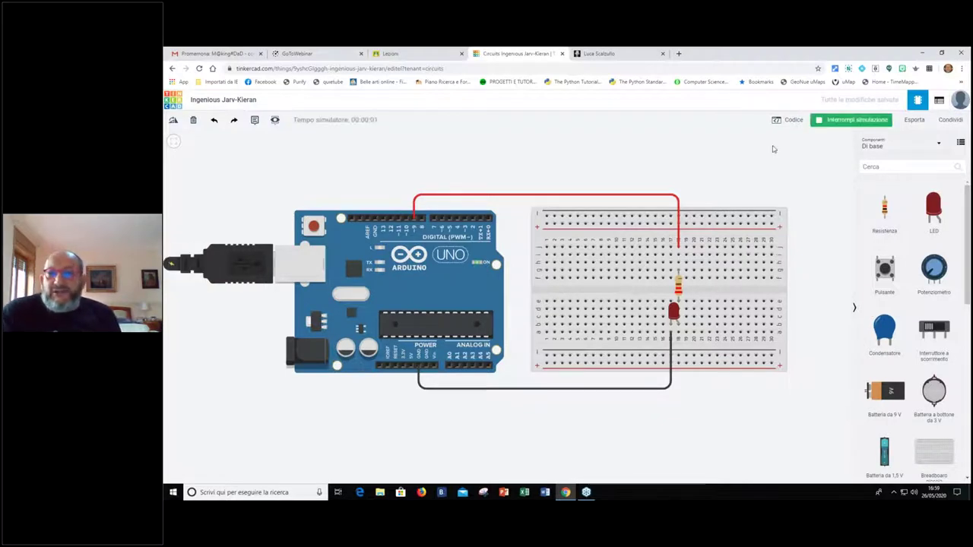
# Stop the simulation and collapse the components library
pyautogui.click(818, 127)
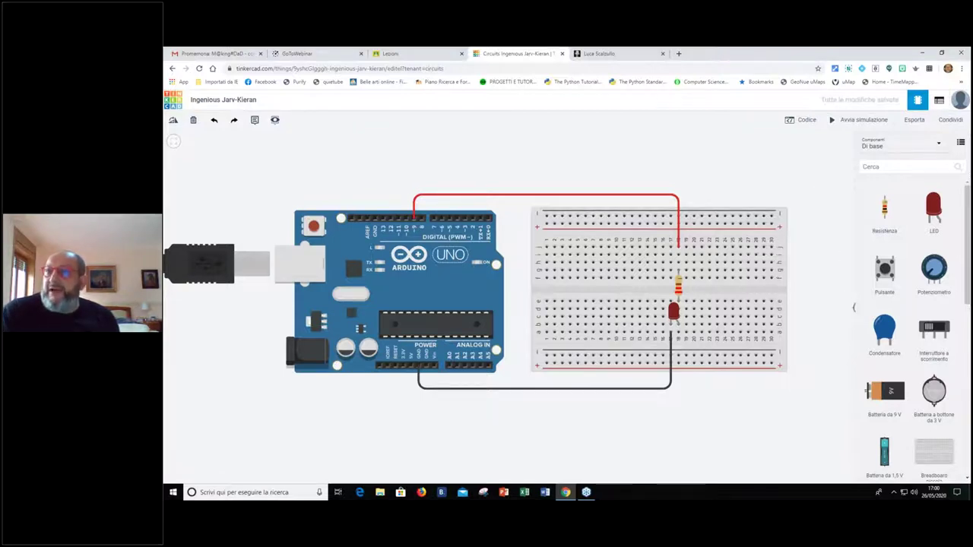
pyautogui.click(853, 308)
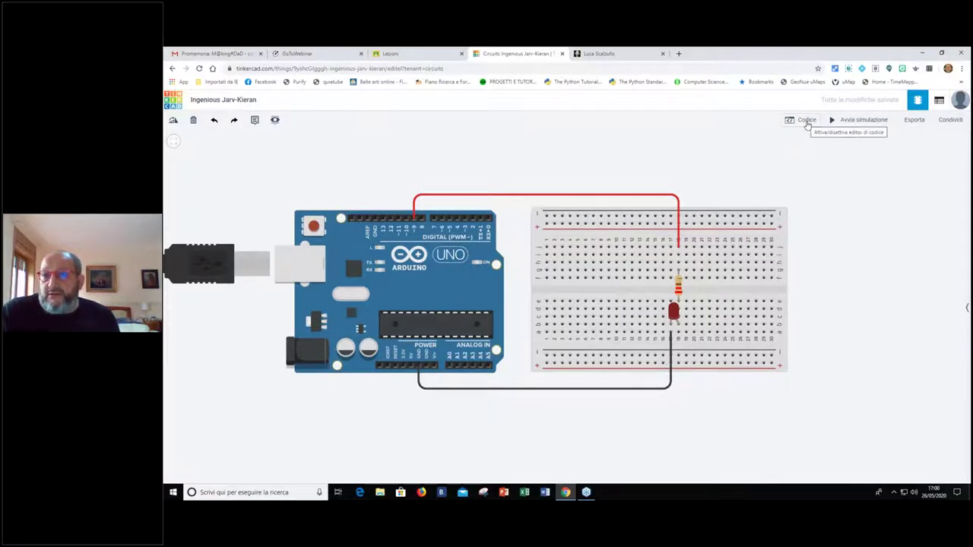
# Clear the default code blocks and add 'imposta pin 9 su ALTO' followed by a 0.5 sec wait
pyautogui.click(806, 122)
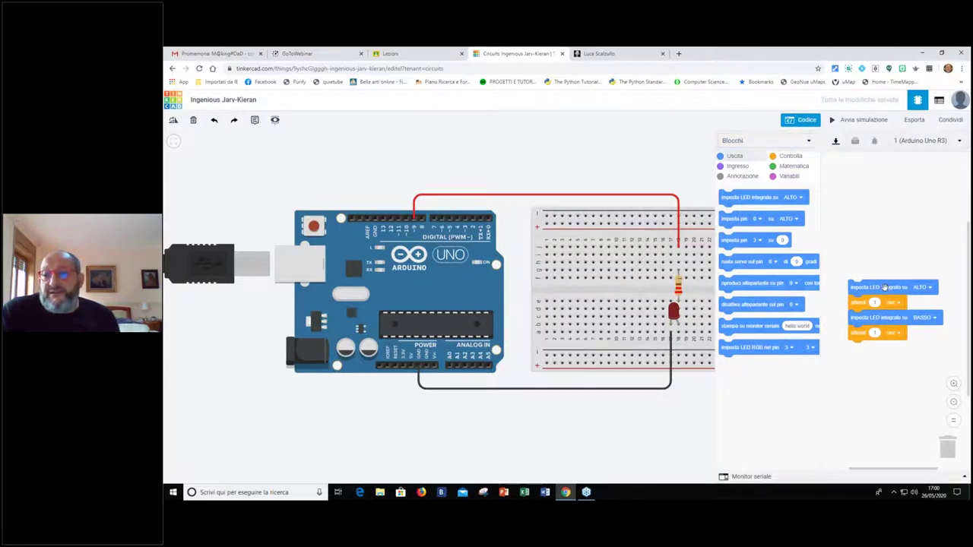
pyautogui.moveTo(855, 287); pyautogui.dragTo(753, 288)
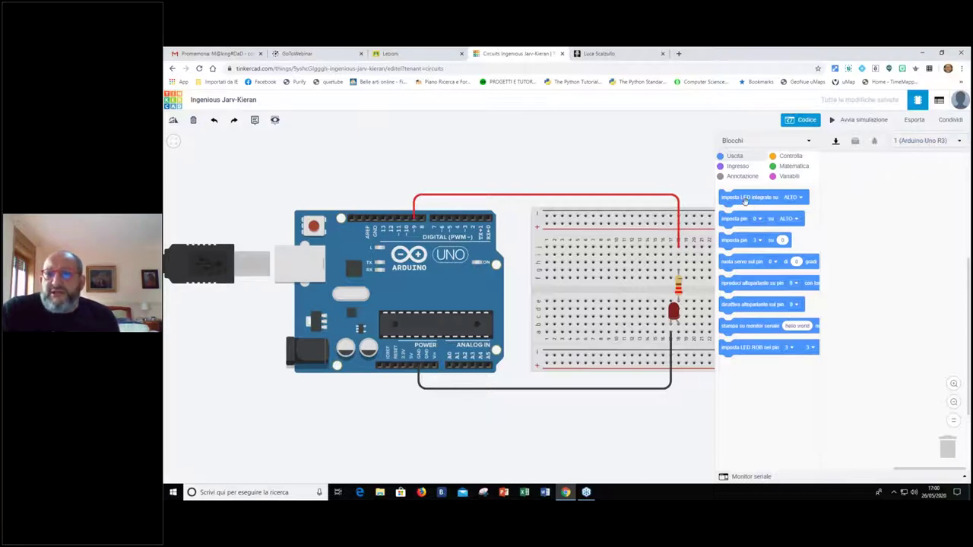
pyautogui.moveTo(749, 198); pyautogui.dragTo(841, 209)
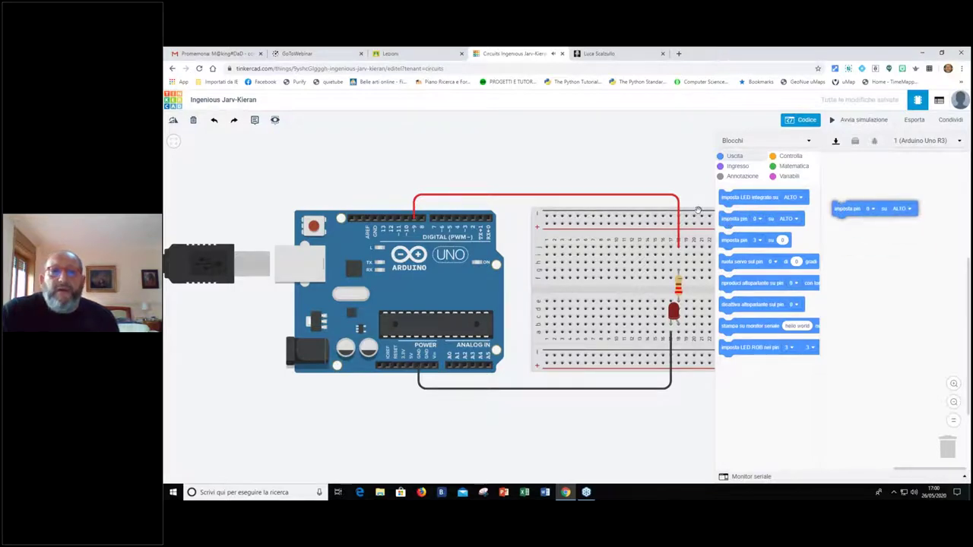
pyautogui.click(870, 209)
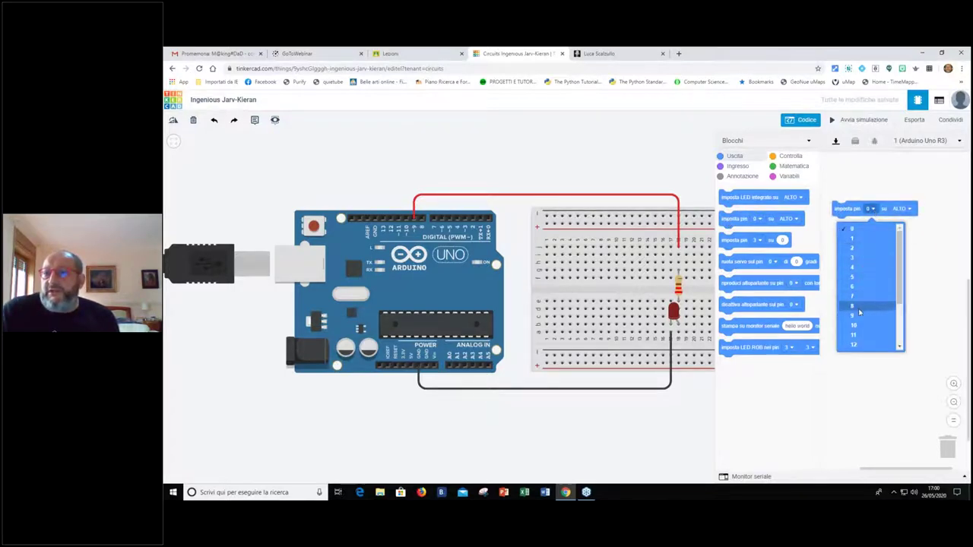
pyautogui.click(857, 316)
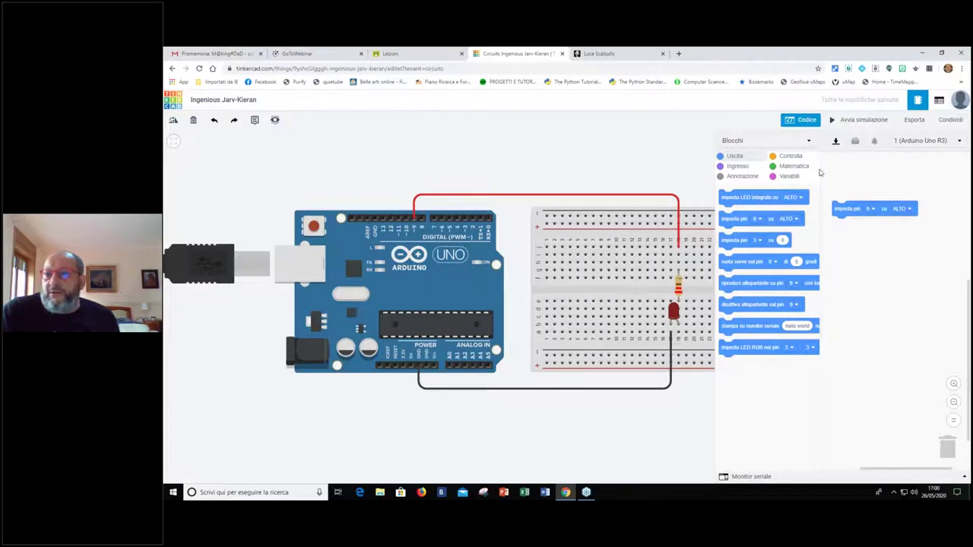
pyautogui.click(790, 156)
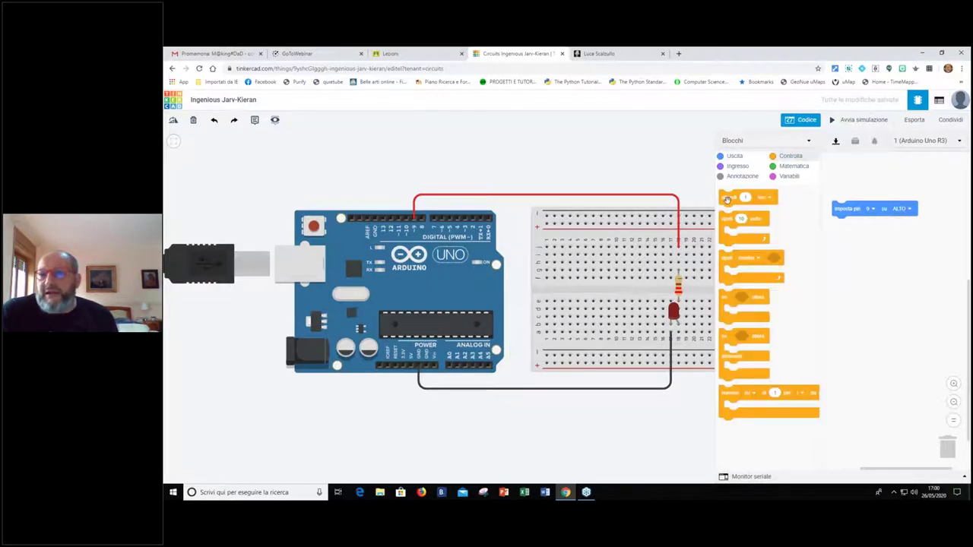
pyautogui.moveTo(728, 200); pyautogui.dragTo(842, 225)
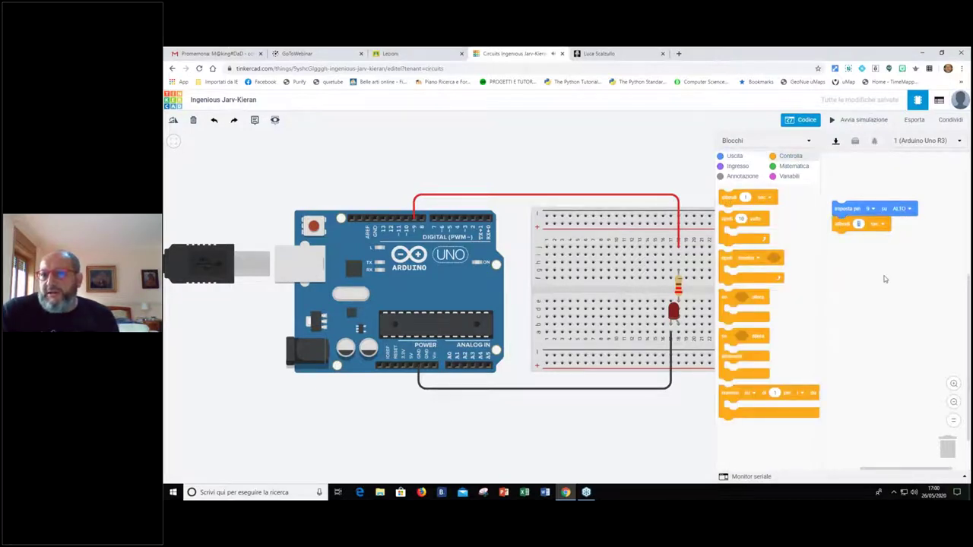
pyautogui.write('0.5')
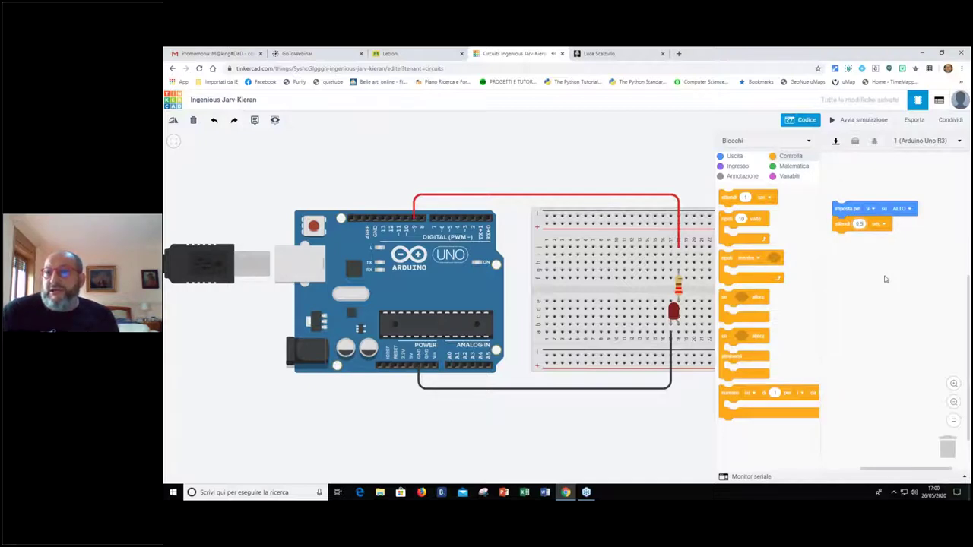
# Duplicate the pin and wait blocks and set the copy's pin 9 to BASSO
pyautogui.rightClick(840, 209)
pyautogui.click(859, 217)
pyautogui.click(874, 244)
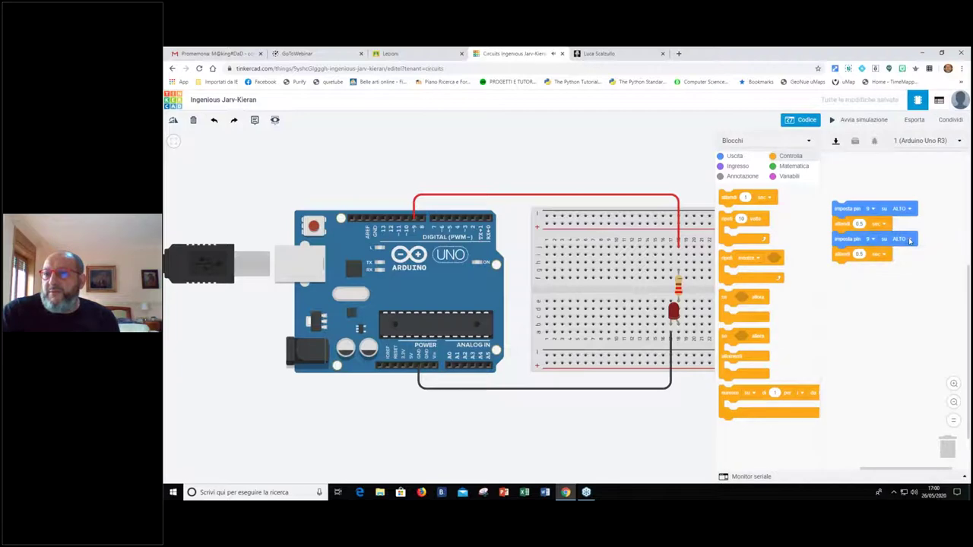
pyautogui.click(906, 240)
pyautogui.click(889, 268)
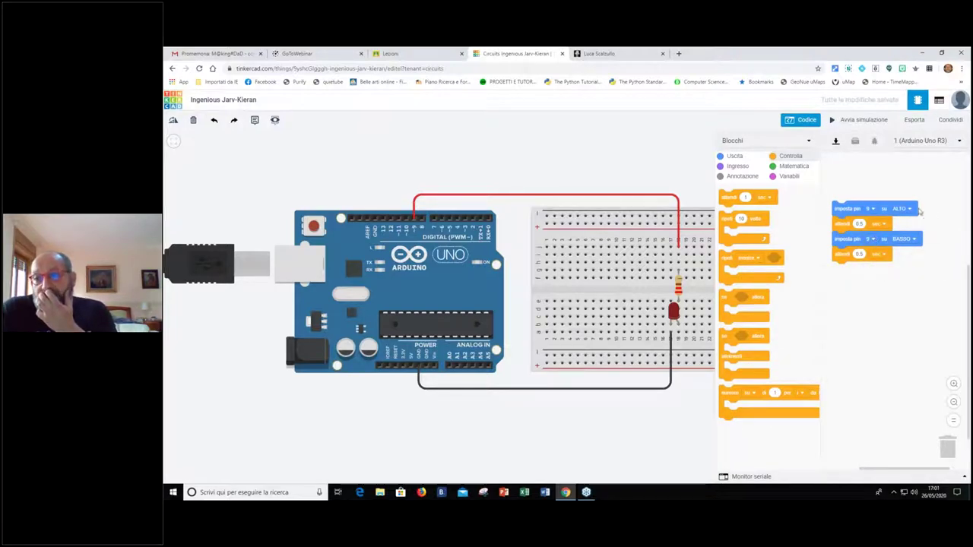
pyautogui.click(909, 210)
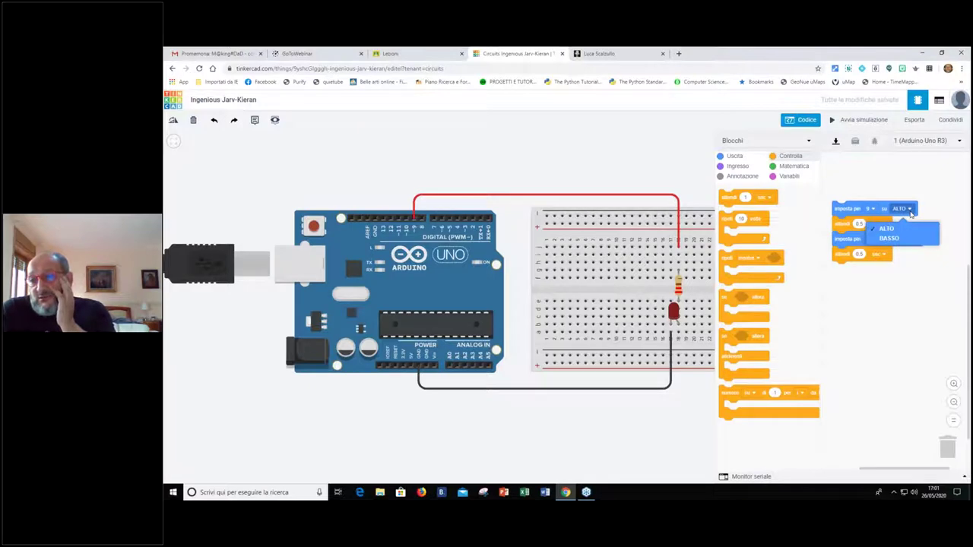
# Leave the first pin block at ALTO and shift the four-block blink stack slightly right
pyautogui.click(912, 293)
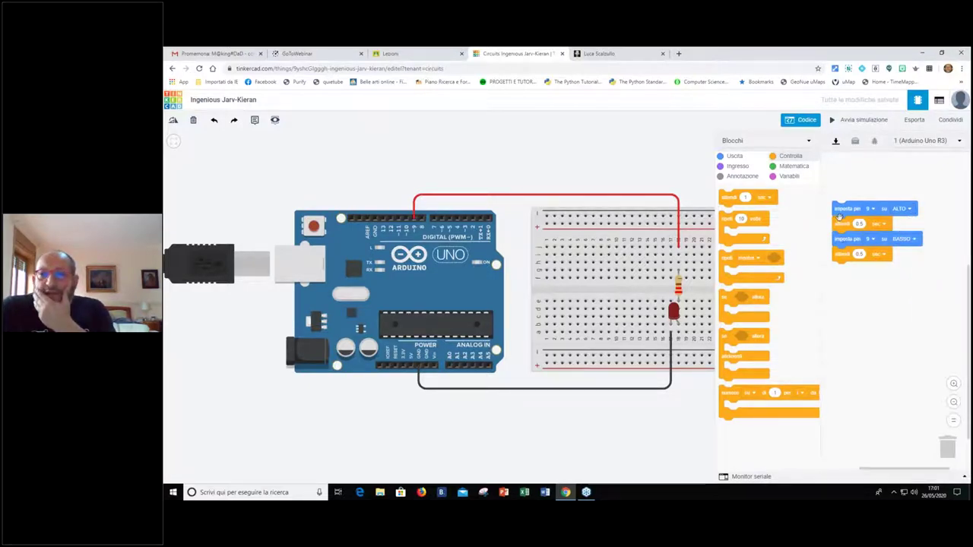
pyautogui.moveTo(841, 212); pyautogui.dragTo(855, 217)
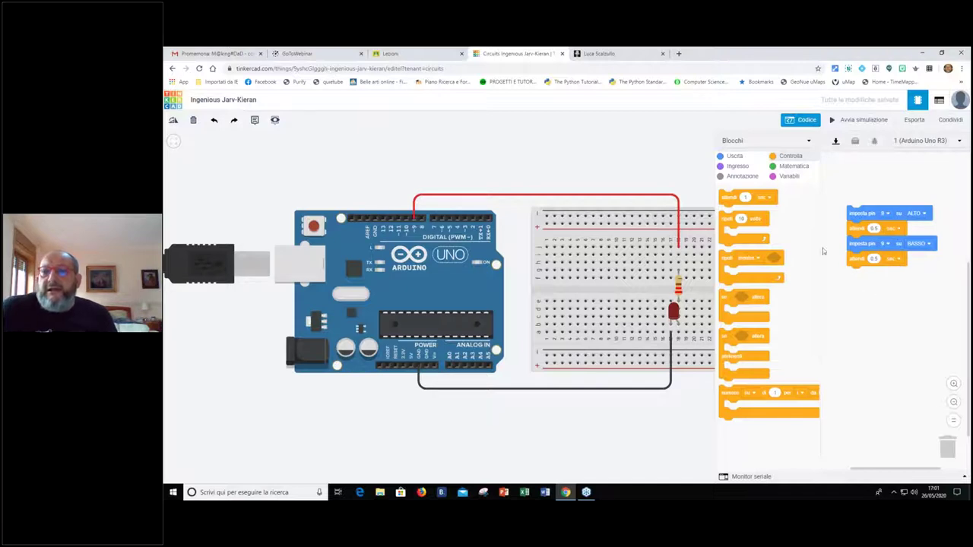
pyautogui.click(834, 121)
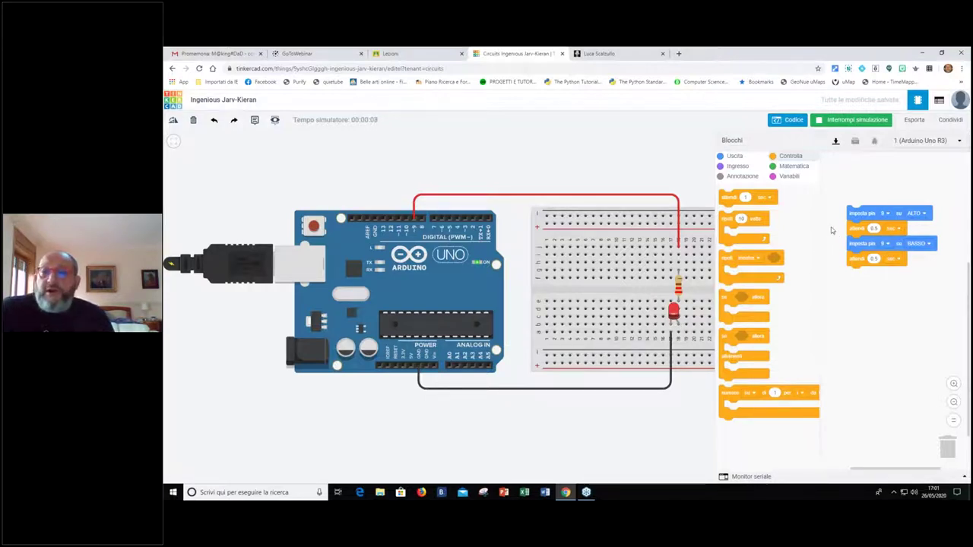
pyautogui.click(818, 123)
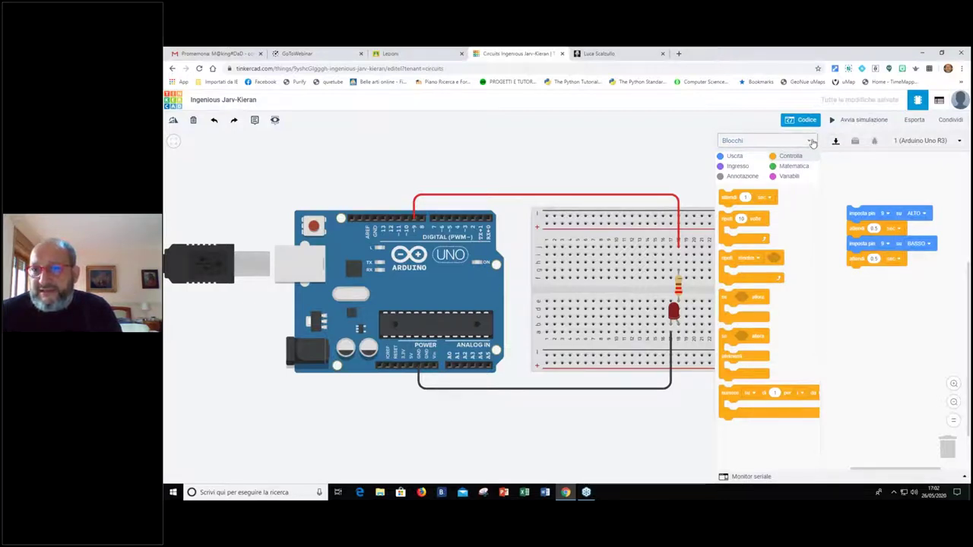
# Switch the code editor from Blocchi to Testo, confirming with Continua, and briefly toggle the Debugger
pyautogui.click(810, 142)
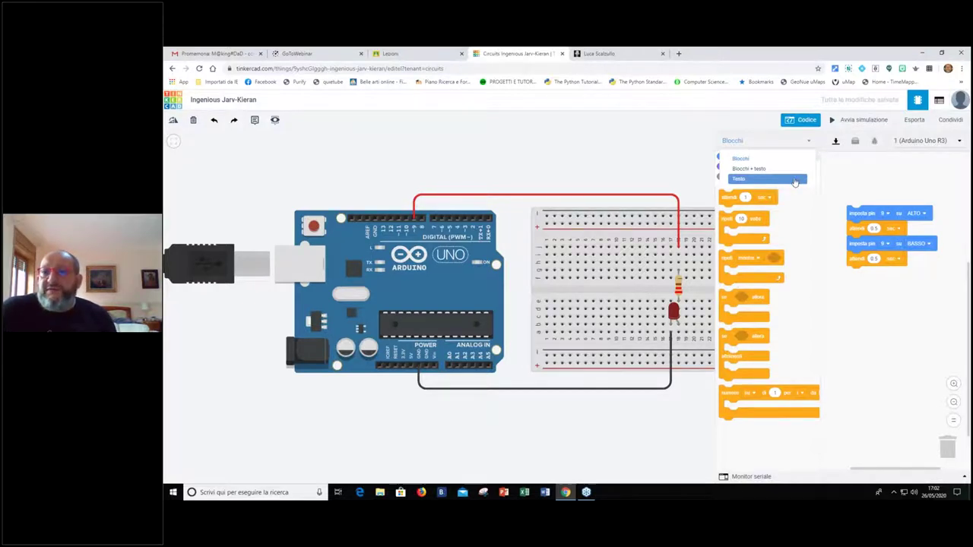
pyautogui.click(794, 181)
pyautogui.click(595, 192)
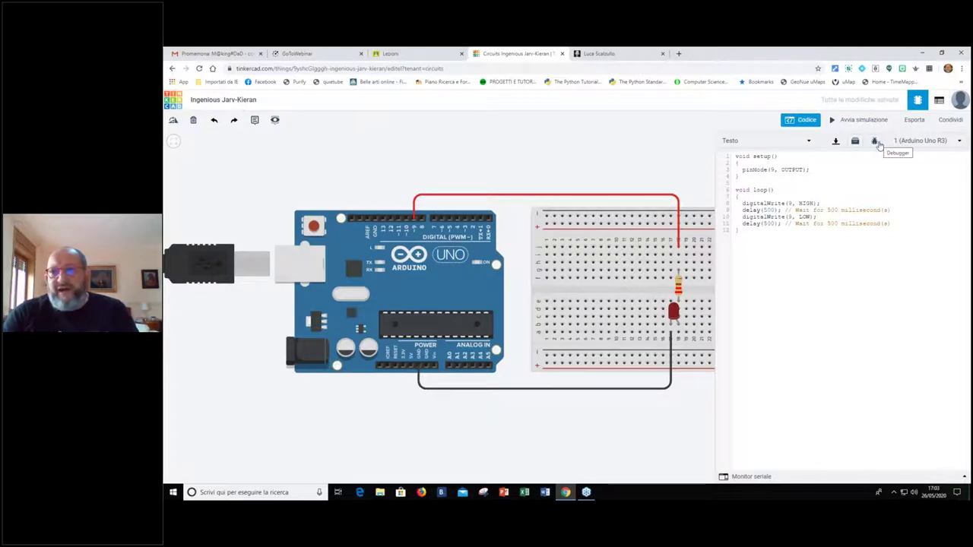
pyautogui.click(877, 143)
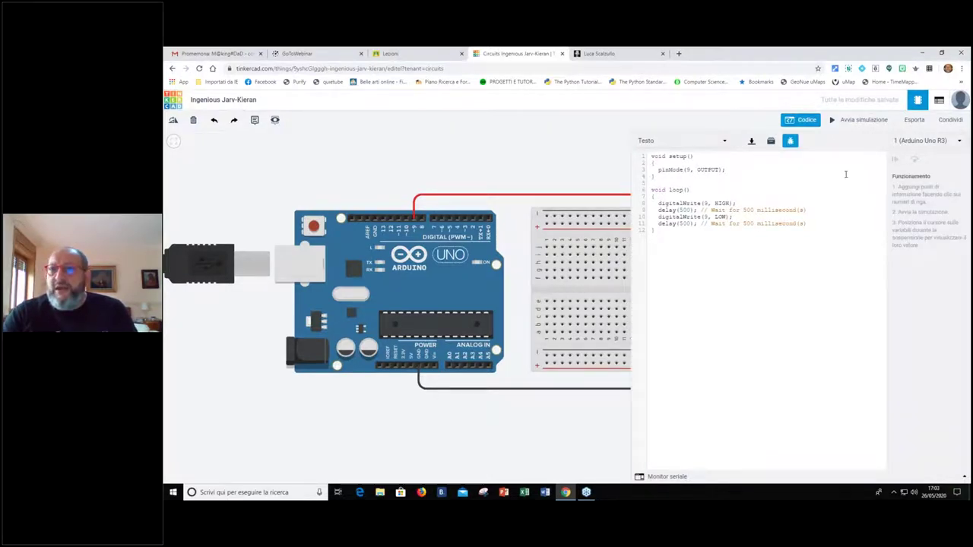
pyautogui.click(790, 143)
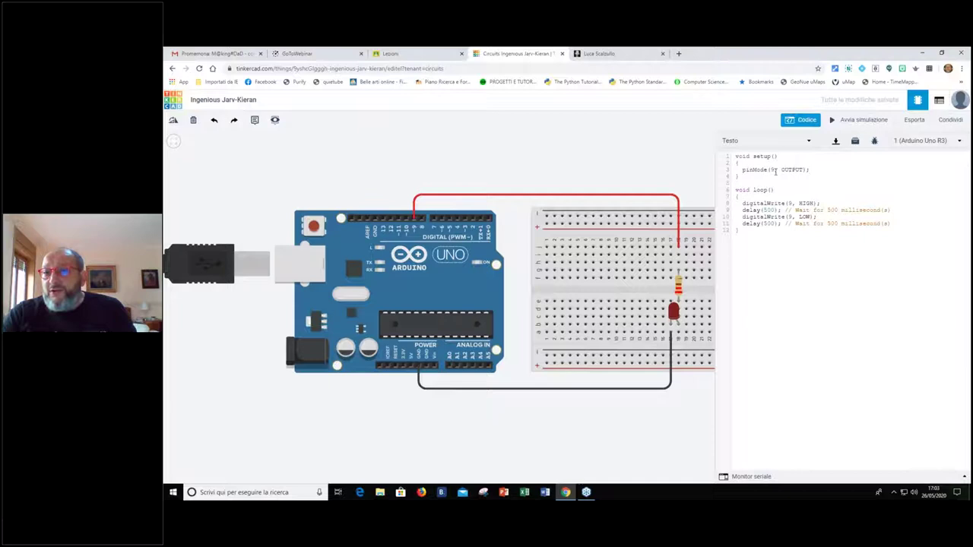
# Move the red wire to Arduino pin 10 and change pinMode to pin 10
pyautogui.click(414, 221)
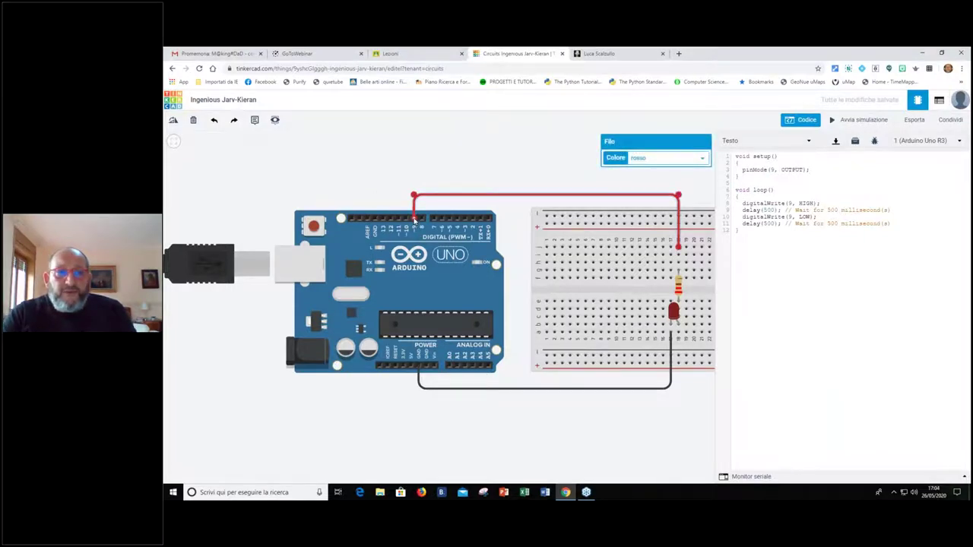
pyautogui.moveTo(414, 198); pyautogui.dragTo(407, 197)
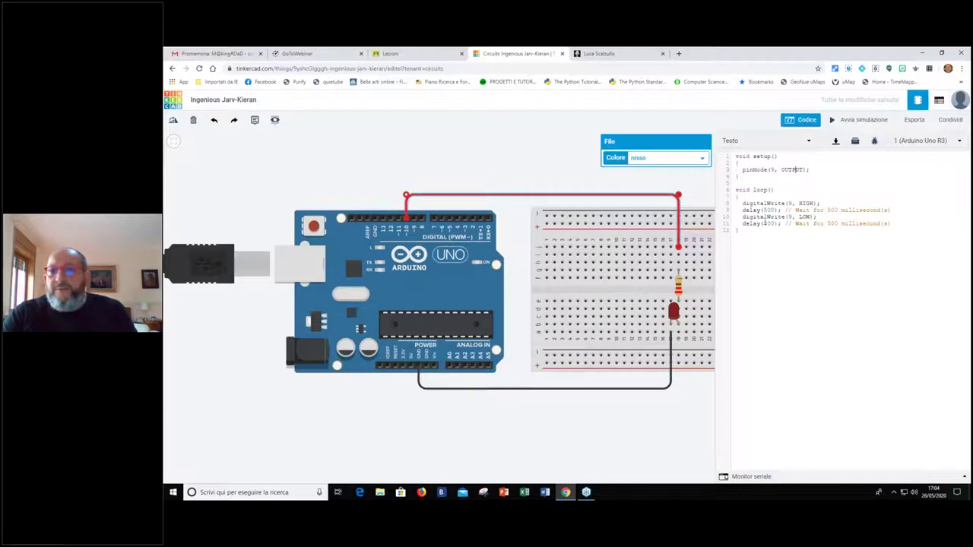
pyautogui.doubleClick(774, 169)
pyautogui.write('10')
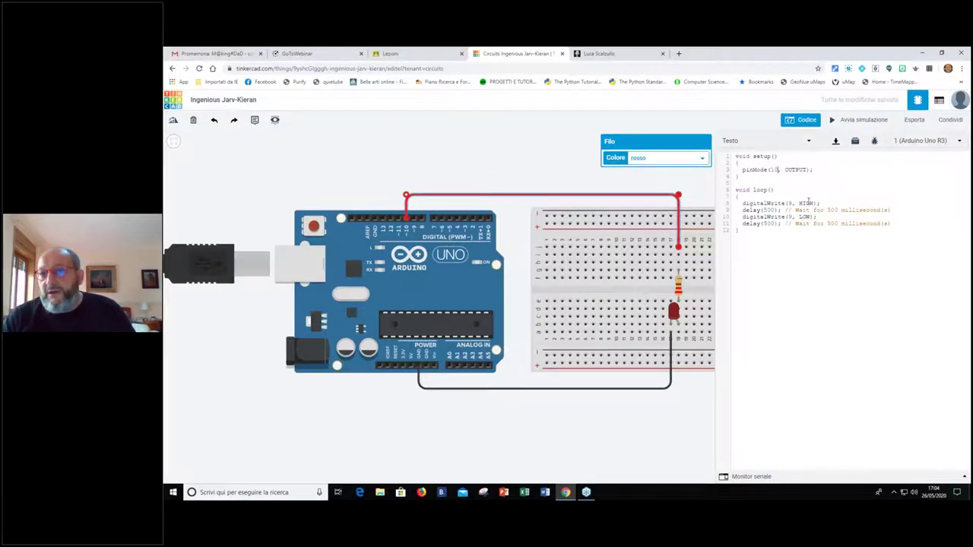
# Change both digitalWrite HIGH/LOW lines to pin 10 and start the simulation
pyautogui.doubleClick(790, 204)
pyautogui.write('10')
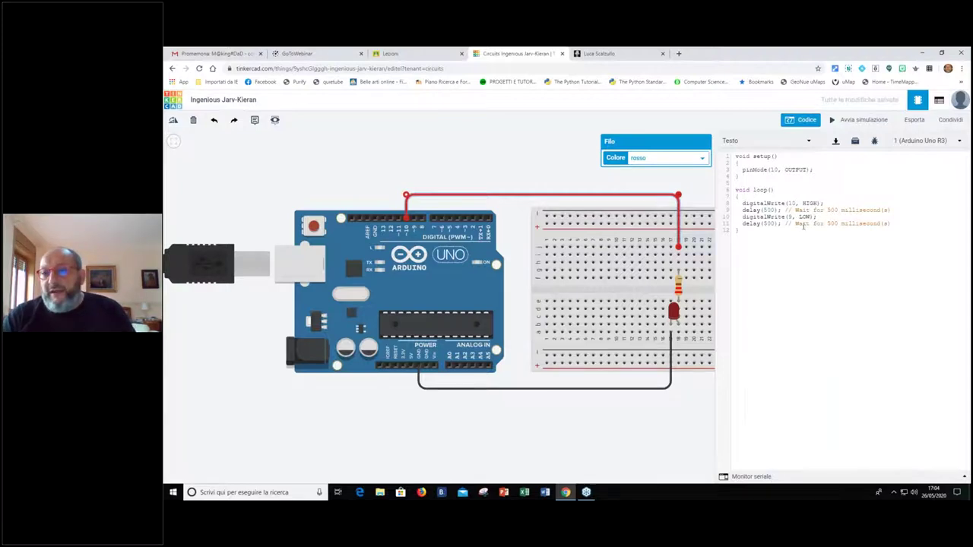
pyautogui.doubleClick(791, 217)
pyautogui.write('10')
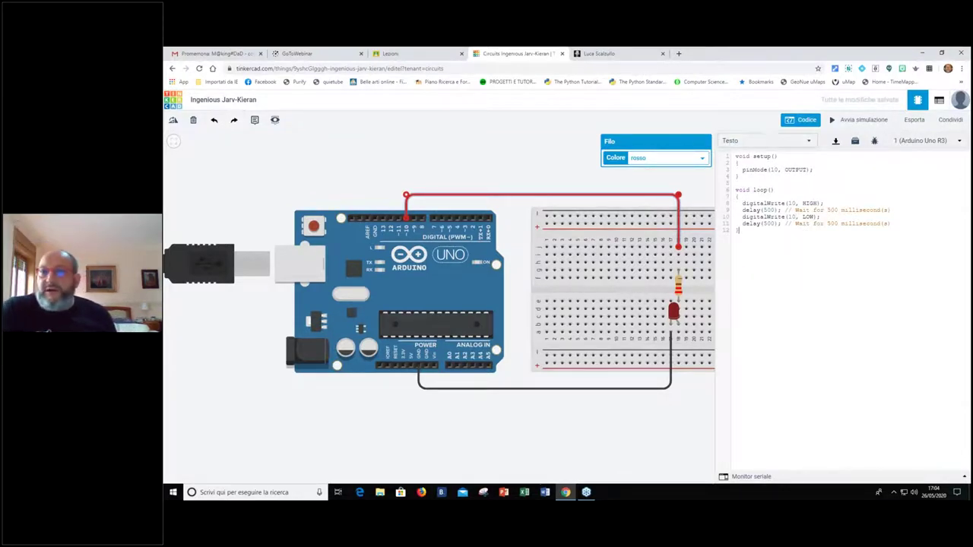
pyautogui.click(858, 120)
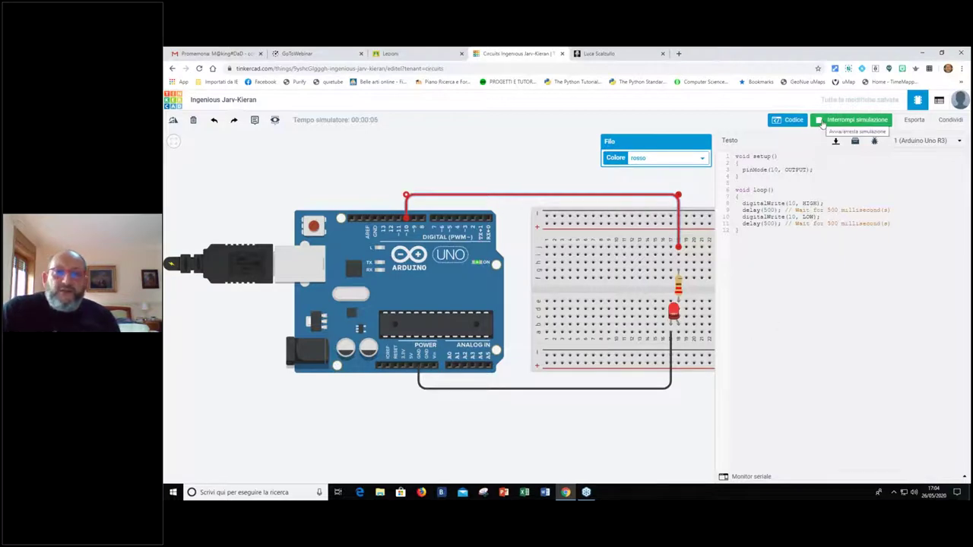
# Stop the simulation, deselect the red wire and close the code panel
pyautogui.click(821, 123)
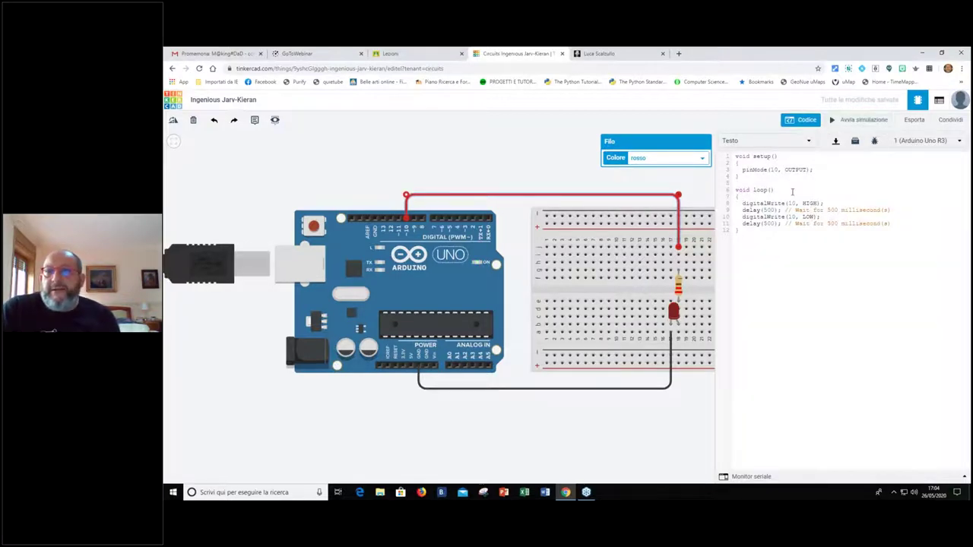
pyautogui.click(520, 163)
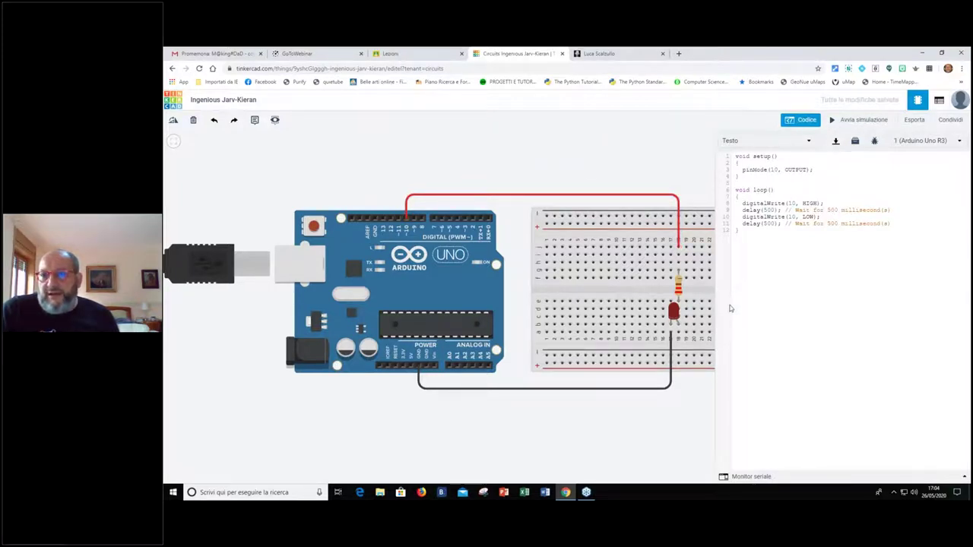
pyautogui.click(800, 121)
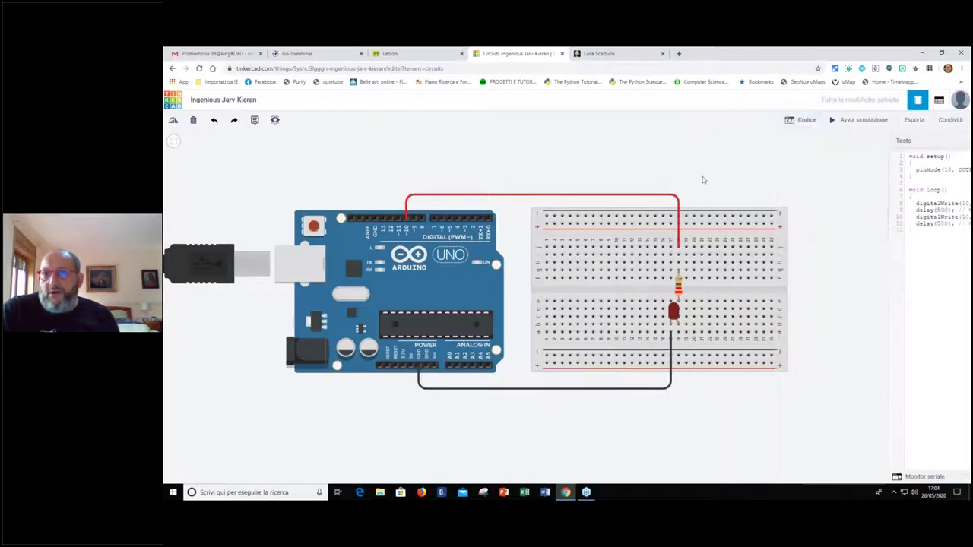
# Switch the code mode to Blocchi + testo, confirm with Continua, and close the Codice panel
pyautogui.click(809, 124)
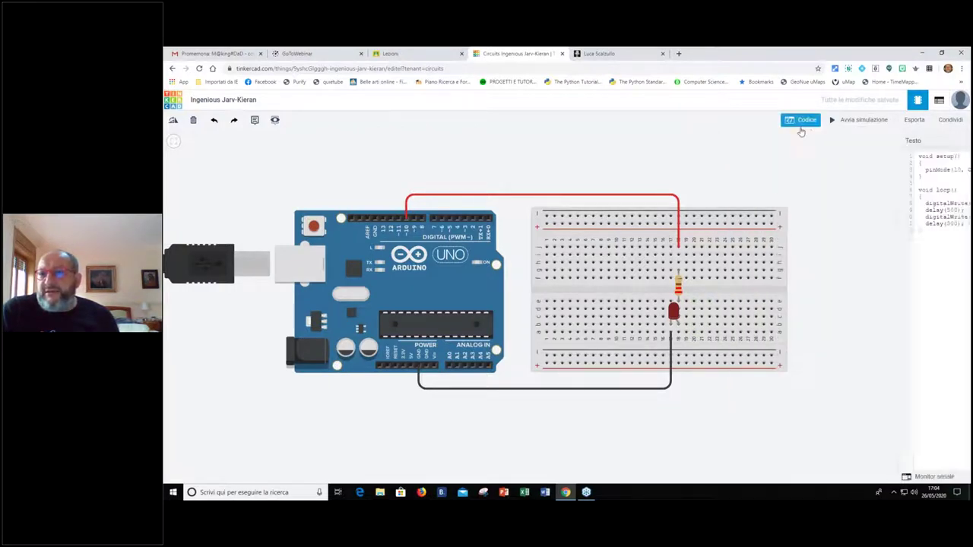
pyautogui.click(807, 141)
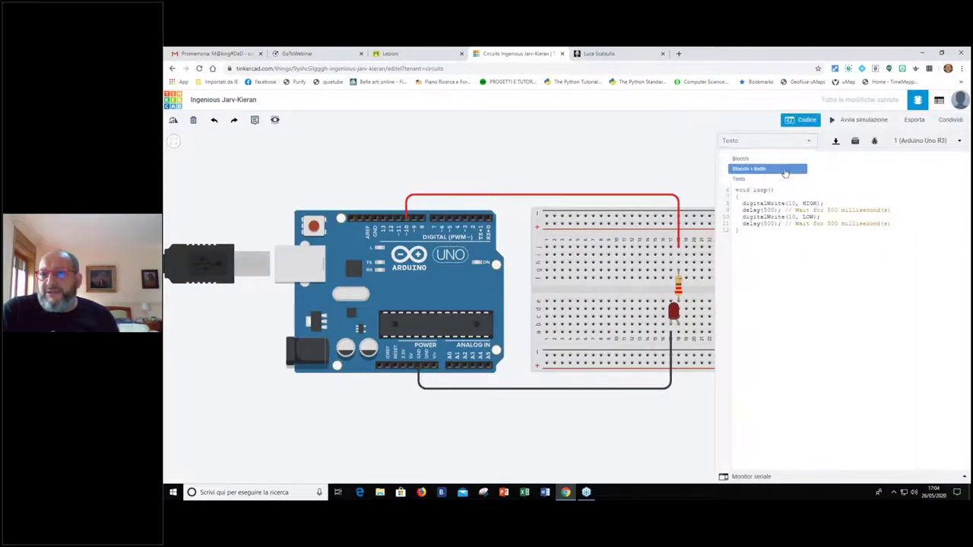
pyautogui.click(749, 168)
pyautogui.click(589, 194)
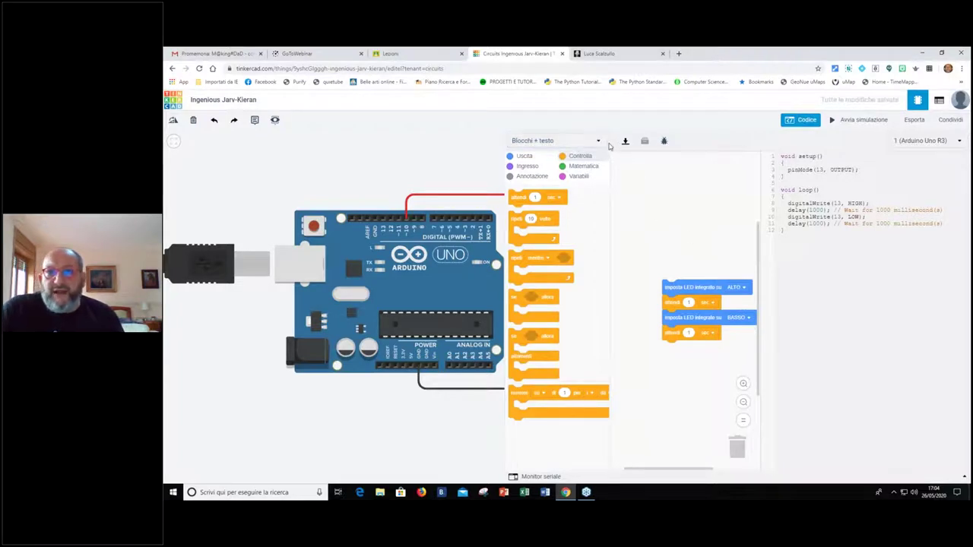
pyautogui.click(784, 125)
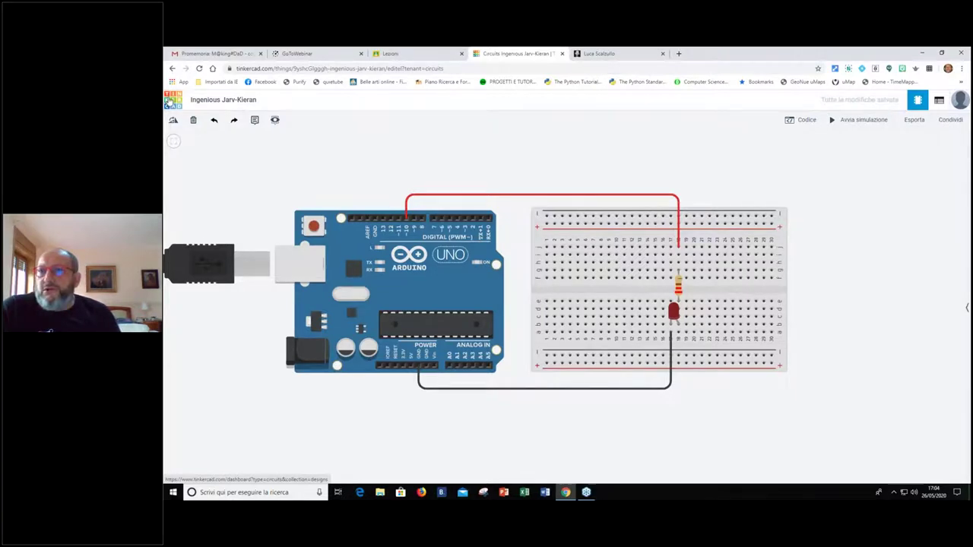
# Return to the Dashboard, browse the Circuits cards, and open the Blinking design's details
pyautogui.click(174, 100)
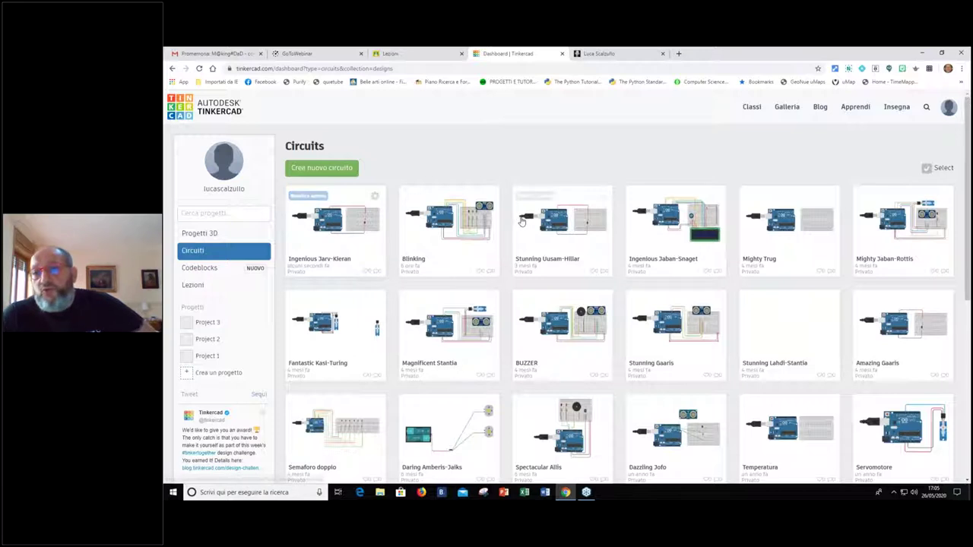
pyautogui.scroll(-3, 783, 271)
pyautogui.scroll(3, 781, 244)
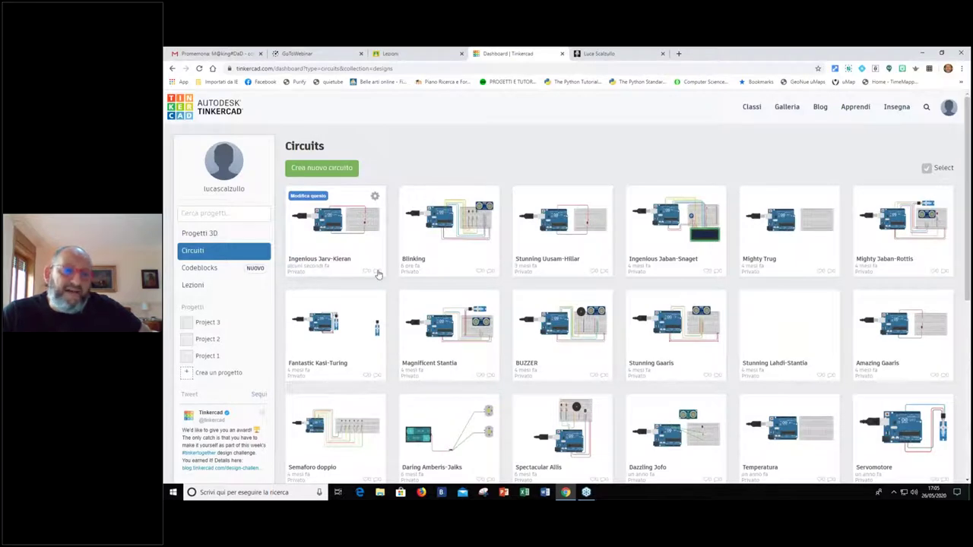
pyautogui.scroll(-3, 545, 294)
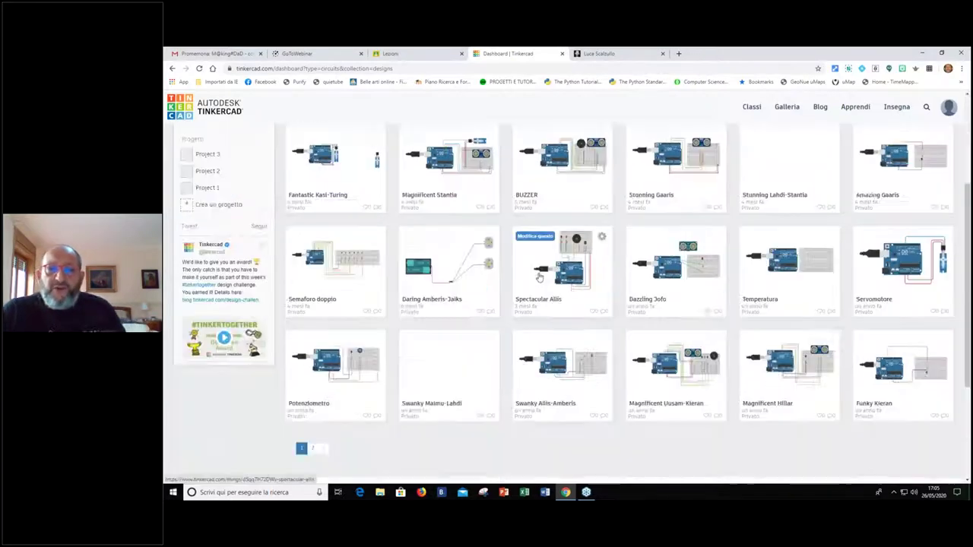
pyautogui.scroll(2, 521, 275)
pyautogui.scroll(1, 351, 248)
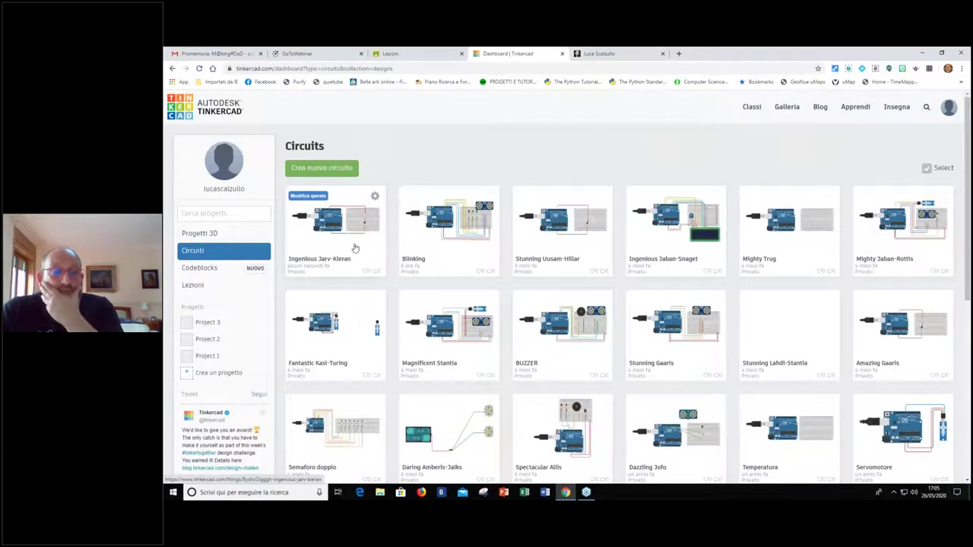
pyautogui.click(418, 249)
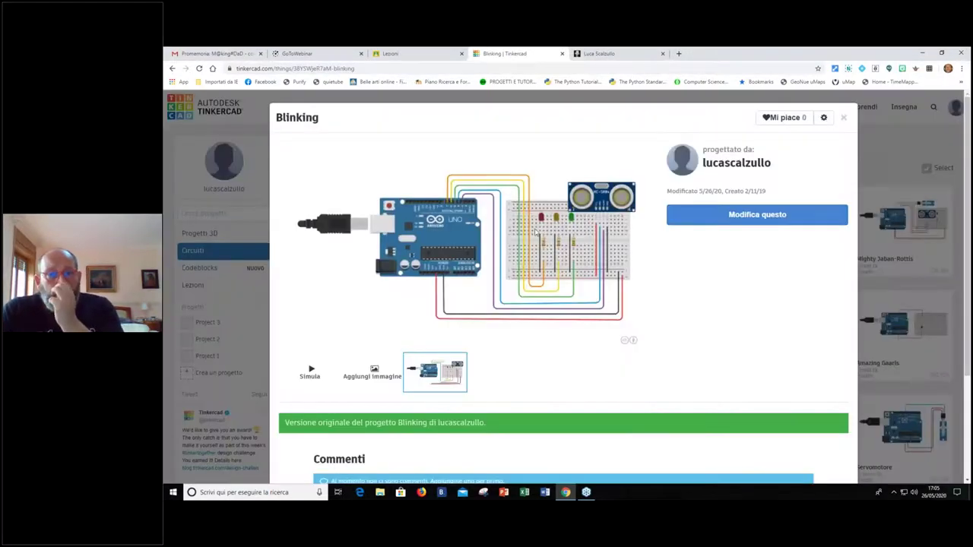
# Open the Blinking circuit in the editor with Modifica questo
pyautogui.click(712, 219)
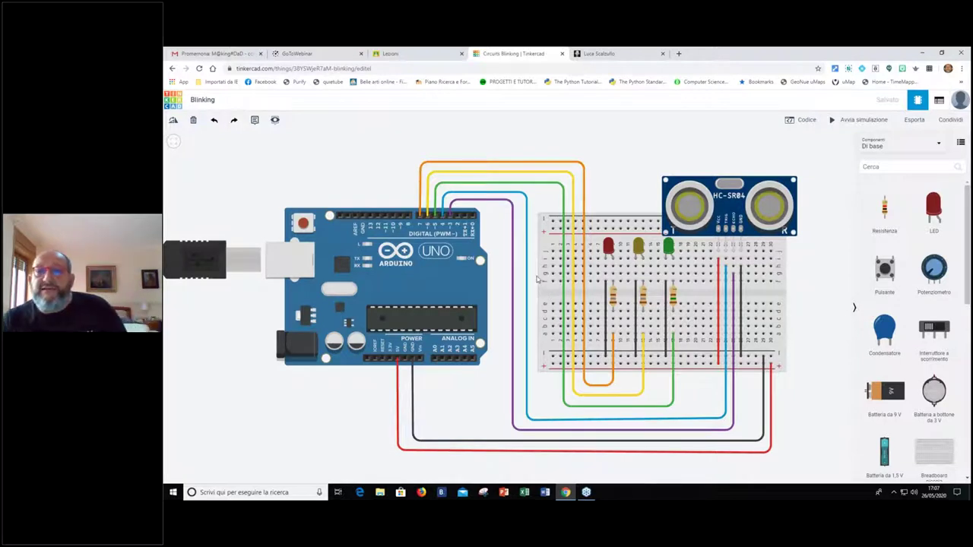
# Switch the Blinking code editor to Blocchi only, discarding the existing text code
pyautogui.click(807, 120)
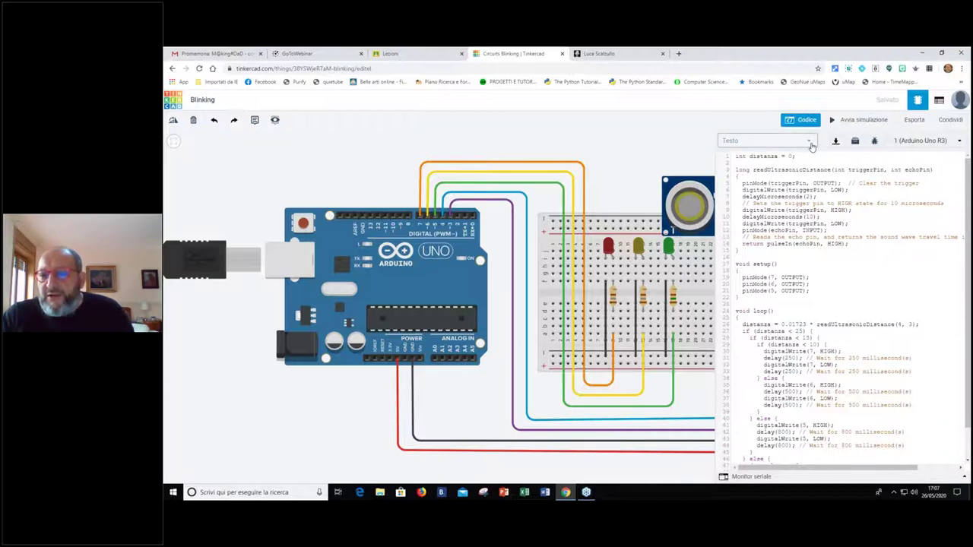
pyautogui.click(810, 143)
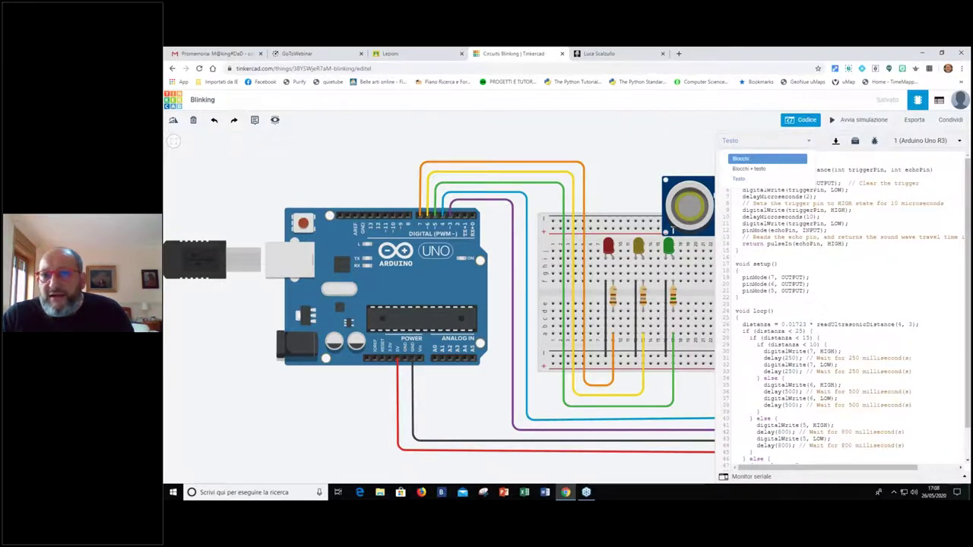
pyautogui.click(766, 158)
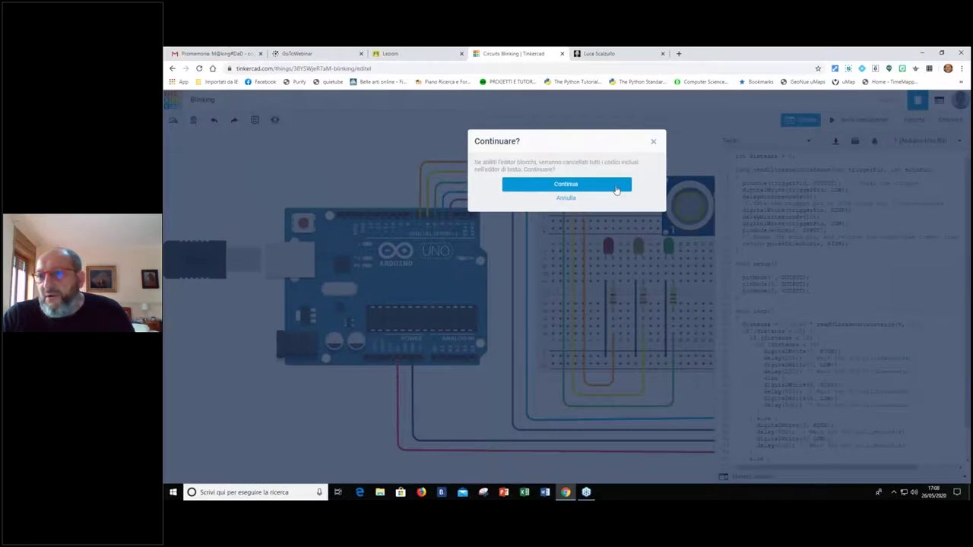
pyautogui.click(617, 189)
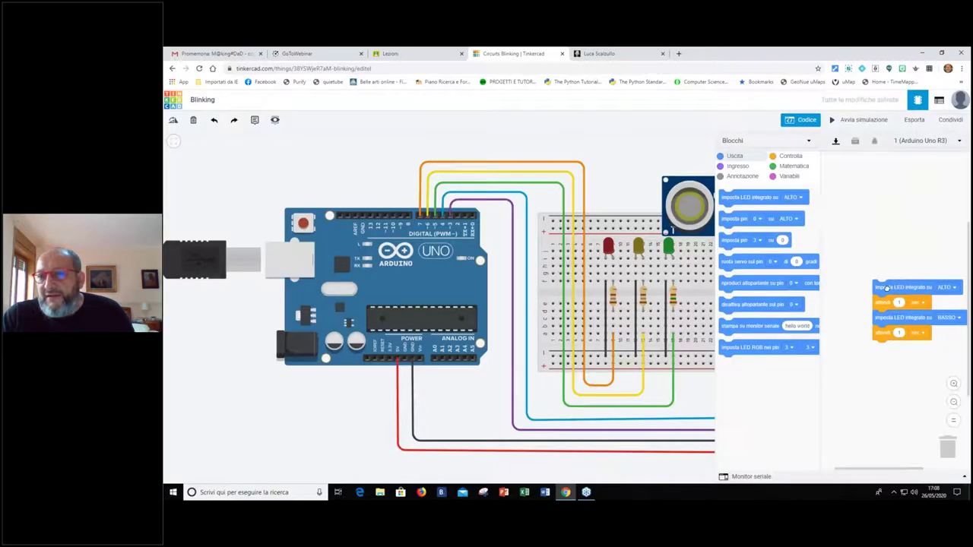
# Place a se…altrimenti block from Controllo, then start Crea variabile under Variabili
pyautogui.click(784, 158)
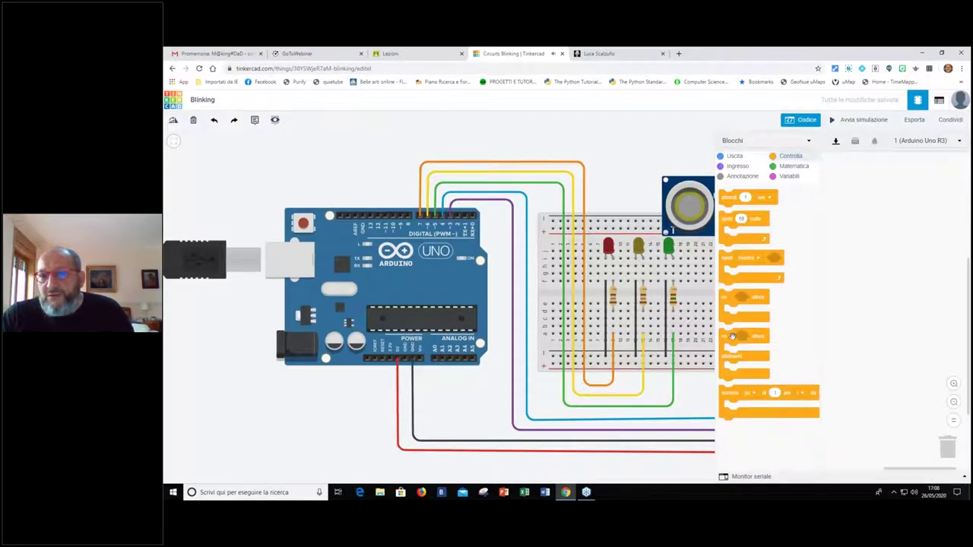
pyautogui.moveTo(733, 342); pyautogui.dragTo(852, 200)
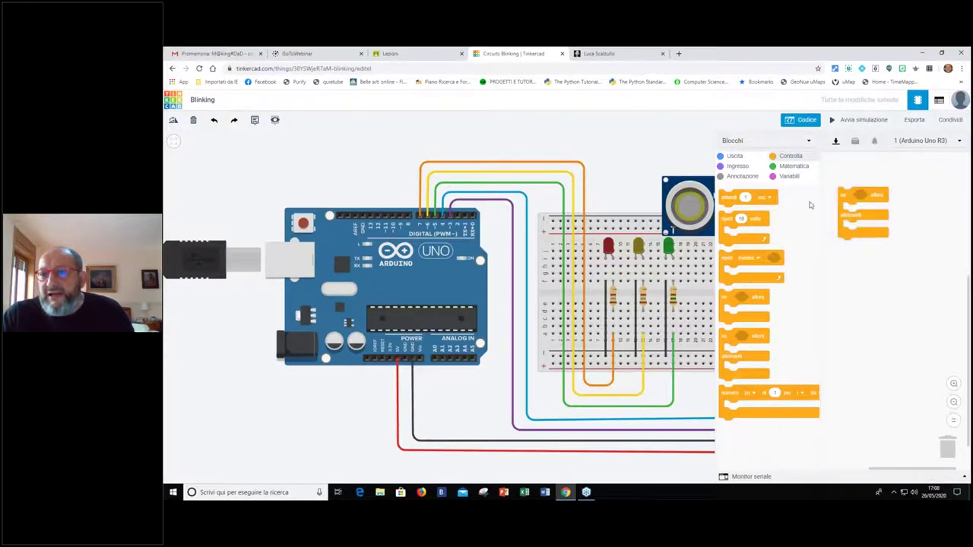
pyautogui.click(787, 176)
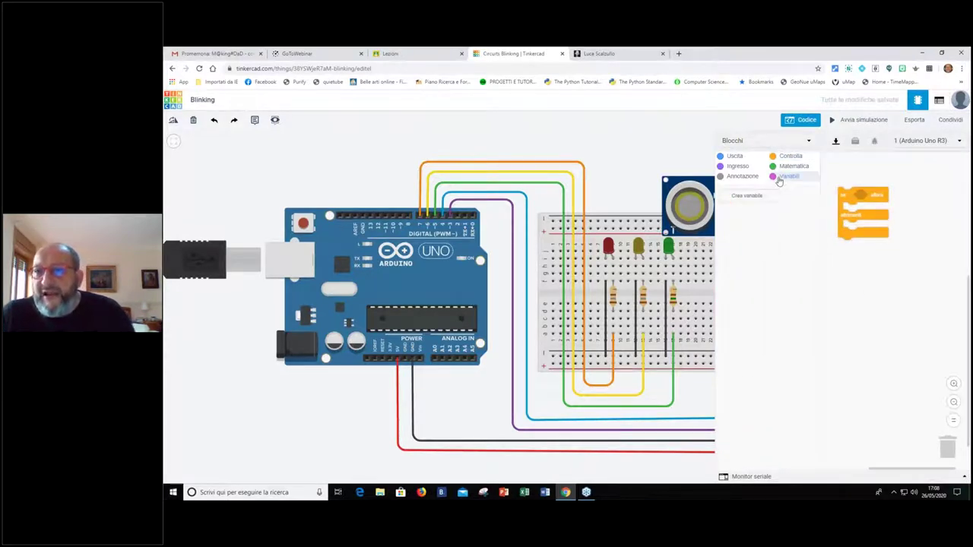
pyautogui.click(752, 198)
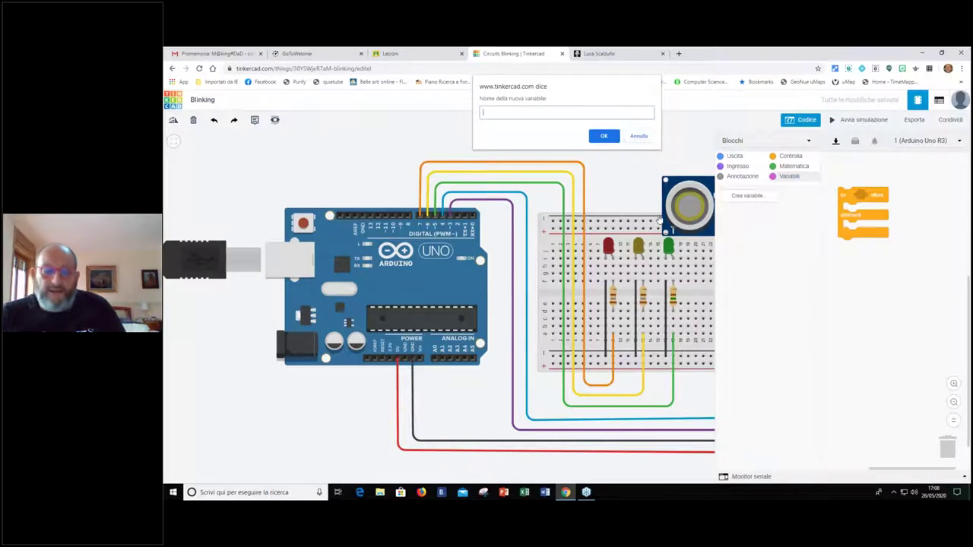
# Create the variable distanza and place 'imposta distanza su 0' above the if/else block
pyautogui.write('distanza')
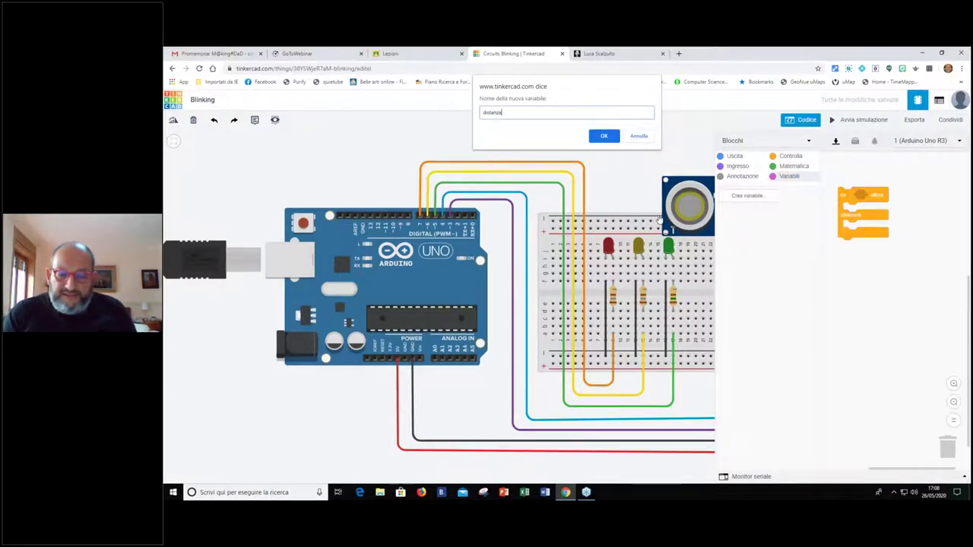
pyautogui.press('Return')
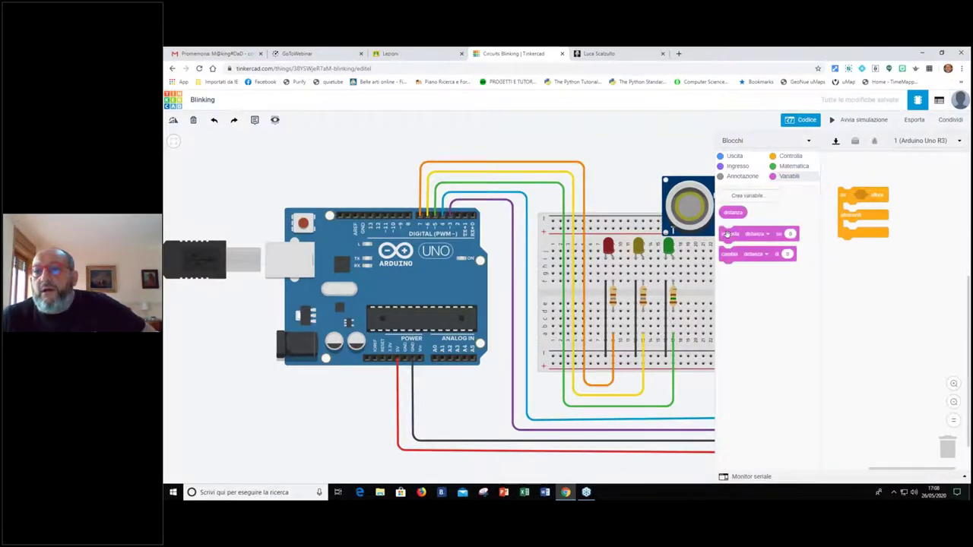
pyautogui.moveTo(747, 236); pyautogui.dragTo(847, 175)
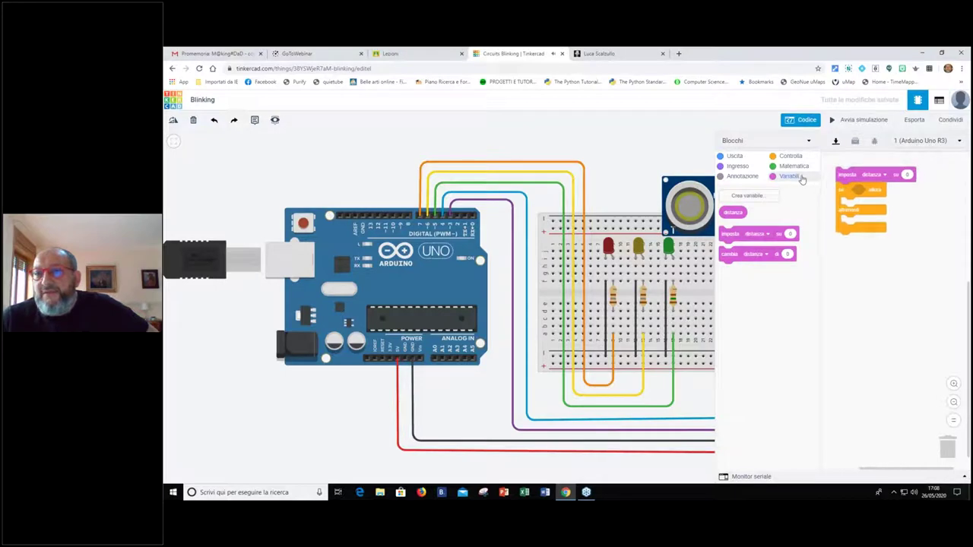
pyautogui.click(735, 157)
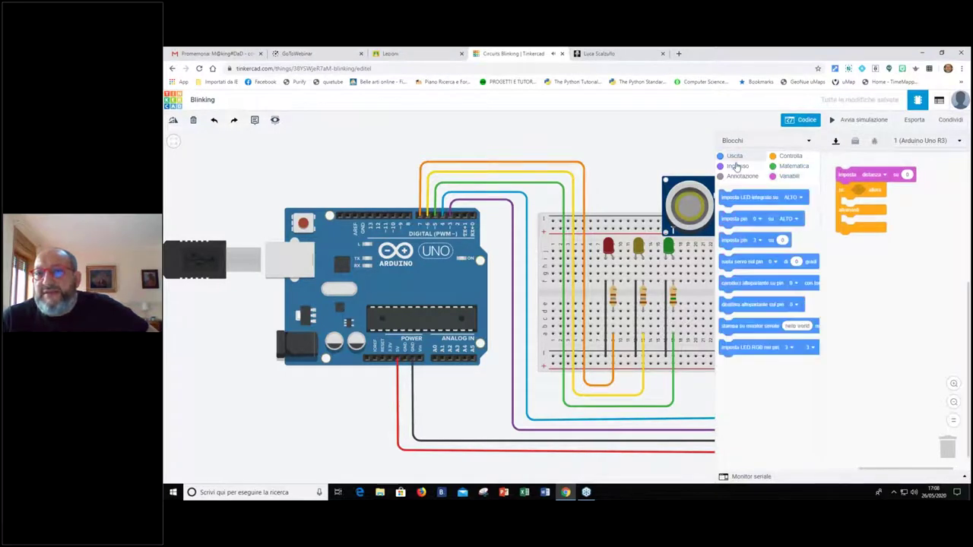
# Add an ultrasonic distance reading block and set its trigger pin to 4
pyautogui.click(735, 166)
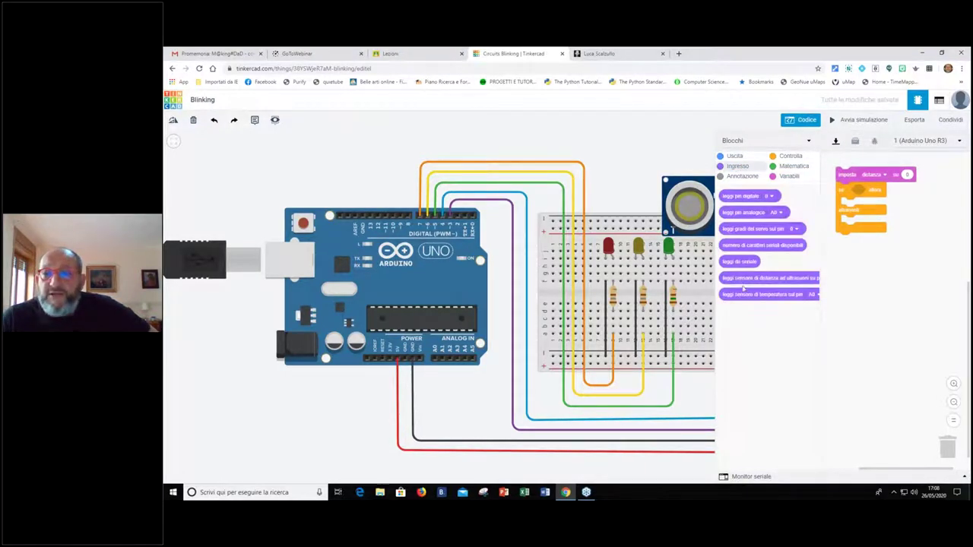
pyautogui.moveTo(752, 280); pyautogui.dragTo(863, 278)
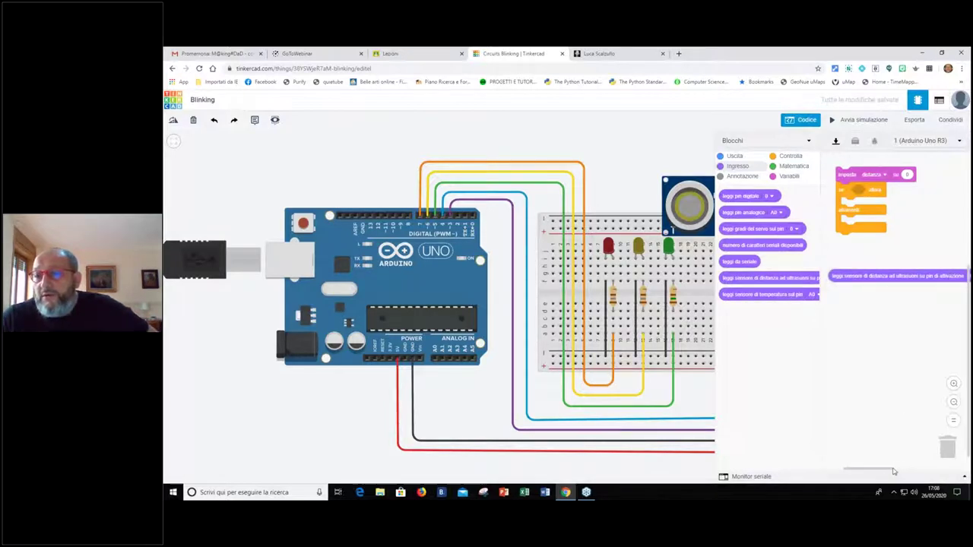
pyautogui.moveTo(894, 472); pyautogui.dragTo(918, 471)
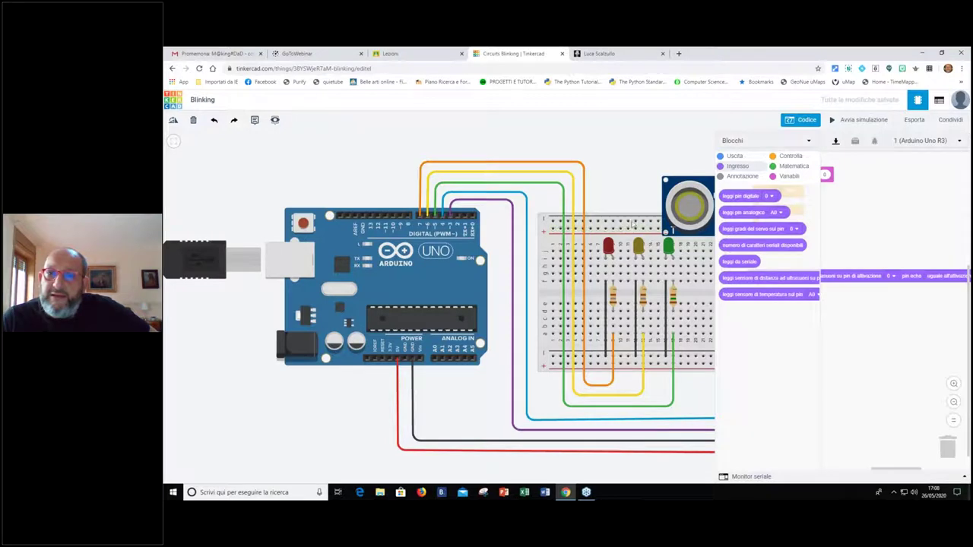
pyautogui.moveTo(311, 173); pyautogui.dragTo(235, 168)
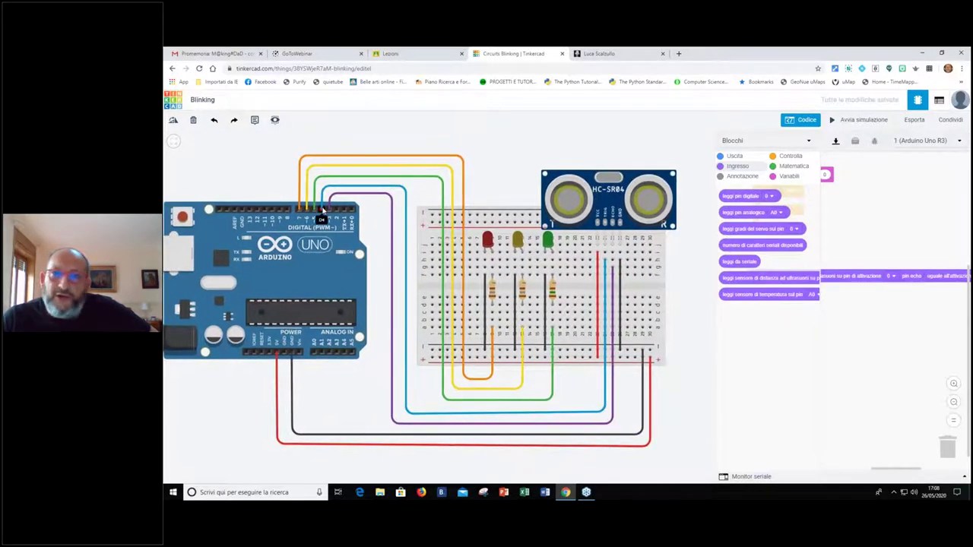
pyautogui.click(894, 278)
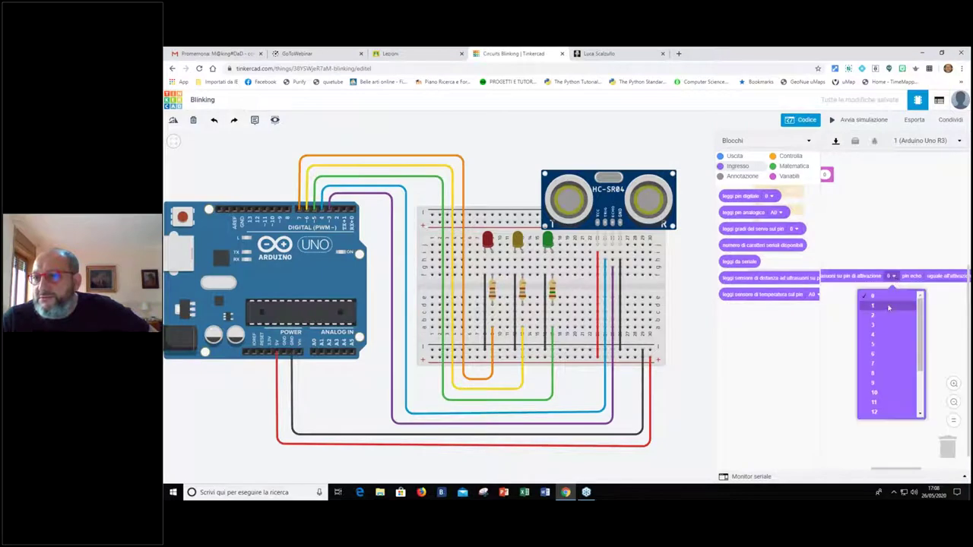
pyautogui.click(886, 335)
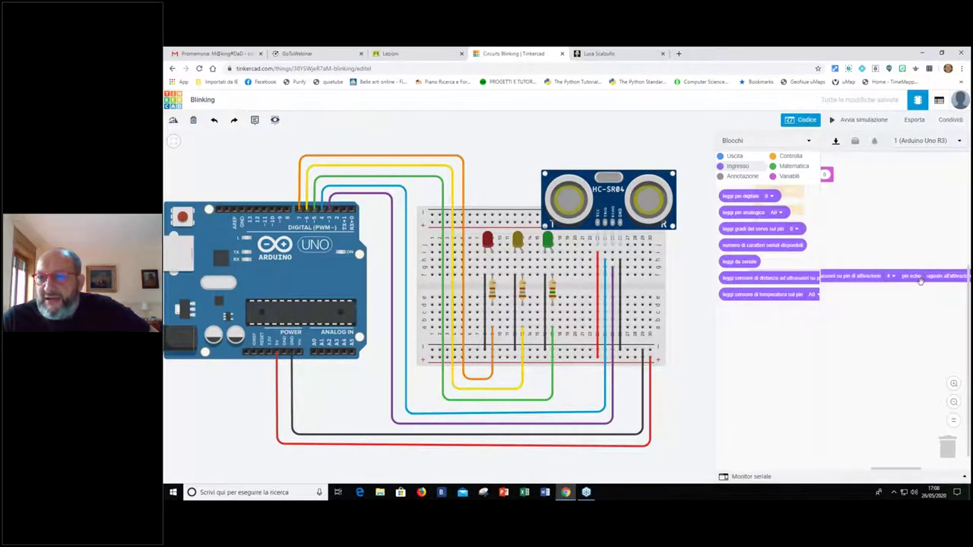
# Set the echo pin to 3, plug the reading into 'imposta distanza', and reposition the stack
pyautogui.moveTo(909, 278); pyautogui.dragTo(879, 282)
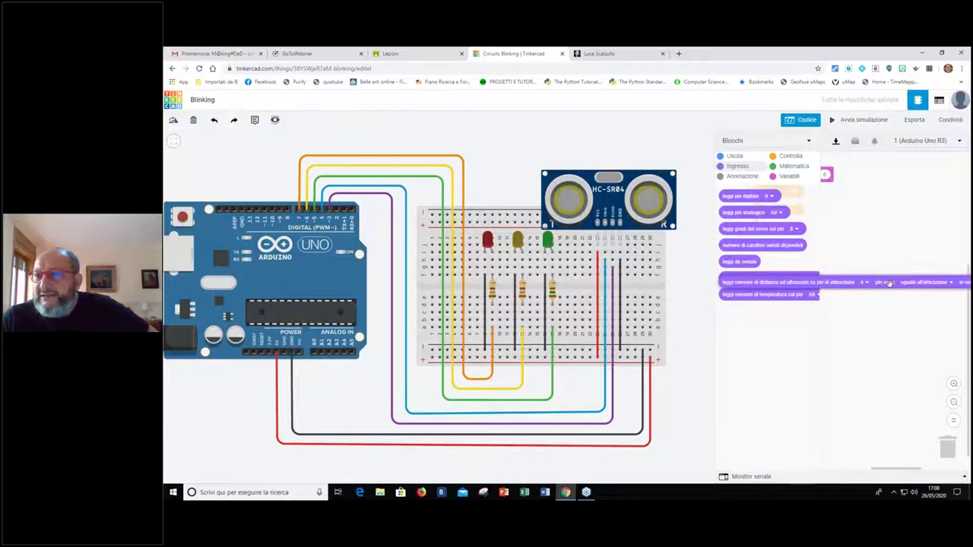
pyautogui.click(950, 283)
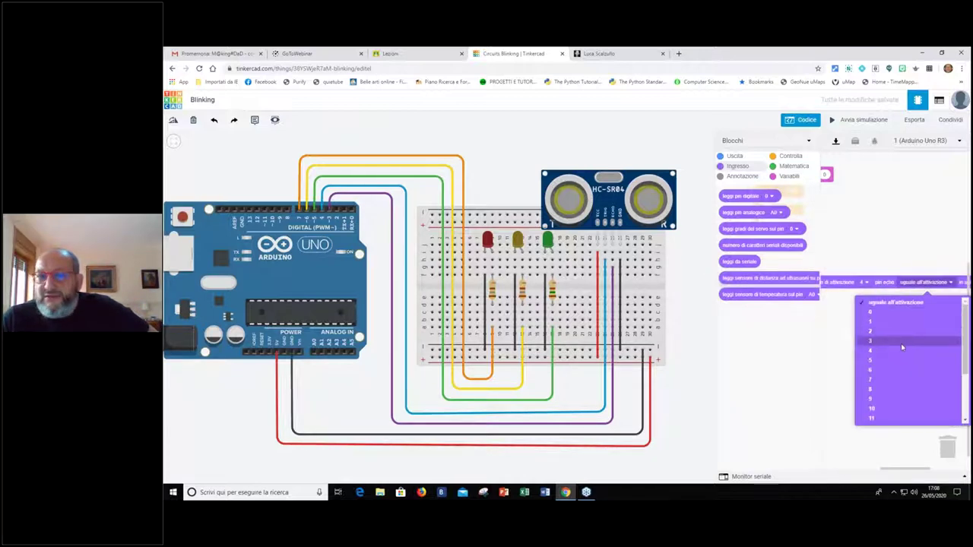
pyautogui.click(903, 342)
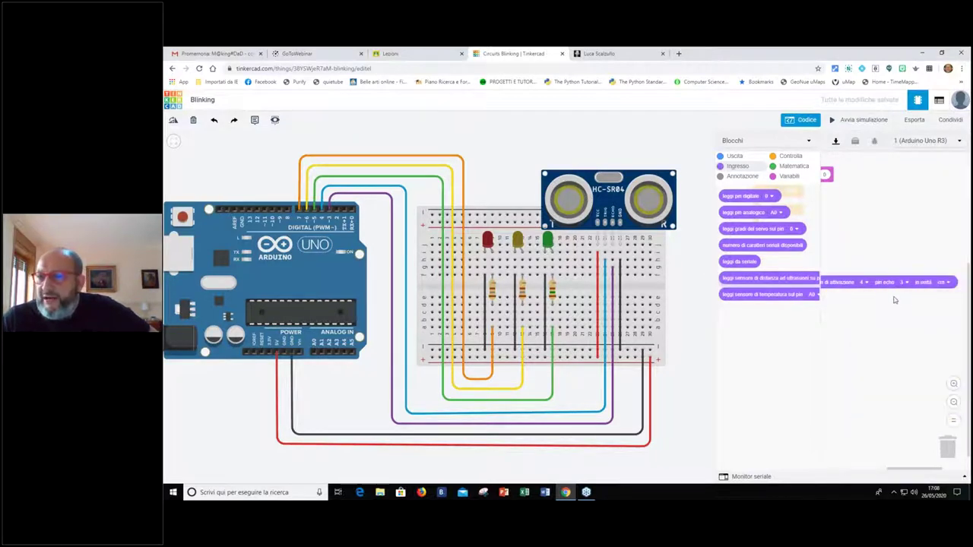
pyautogui.moveTo(842, 270); pyautogui.dragTo(932, 180)
pyautogui.moveTo(881, 470); pyautogui.dragTo(866, 473)
pyautogui.moveTo(840, 177); pyautogui.dragTo(841, 208)
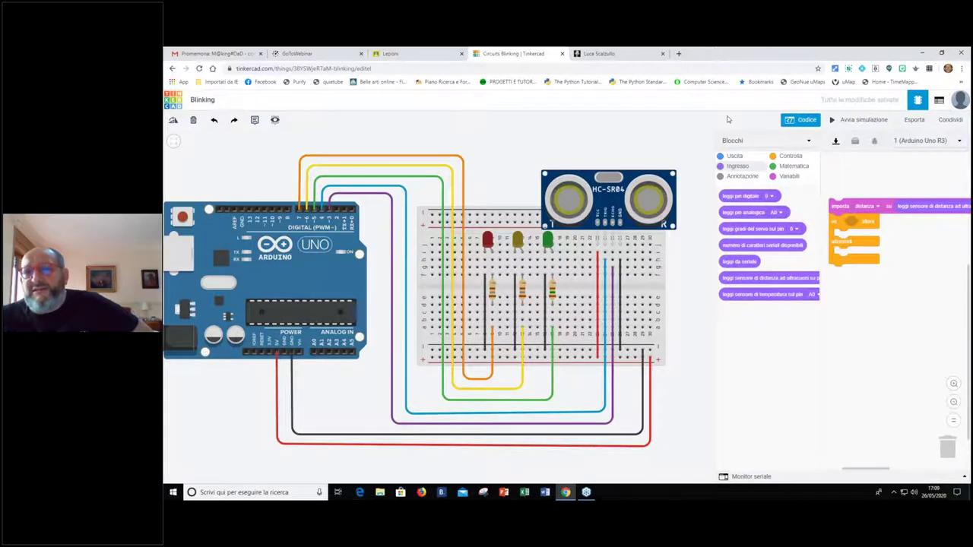
pyautogui.click(792, 165)
# Set the if condition to distanza < 30 using a Matematica comparison block
pyautogui.moveTo(731, 213); pyautogui.dragTo(857, 221)
pyautogui.click(789, 176)
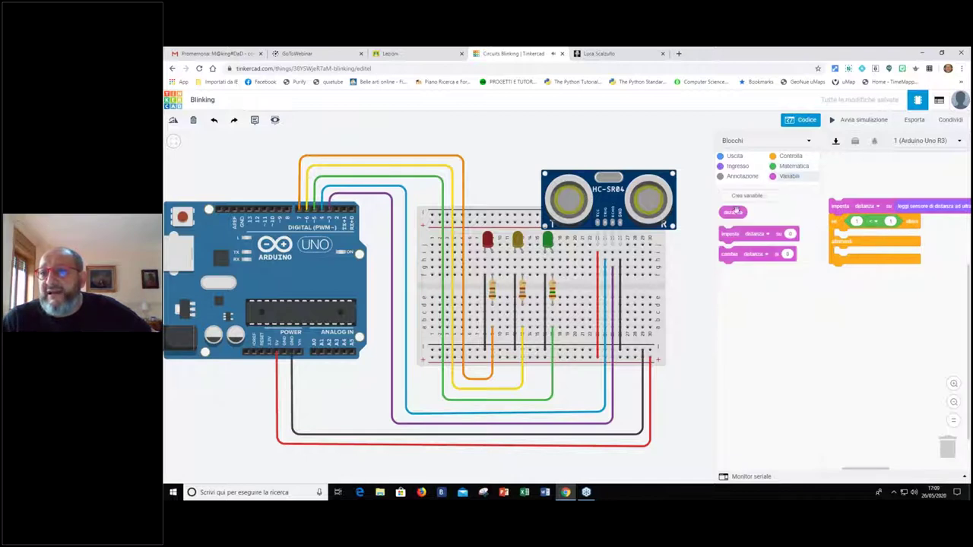
pyautogui.moveTo(741, 214); pyautogui.dragTo(866, 224)
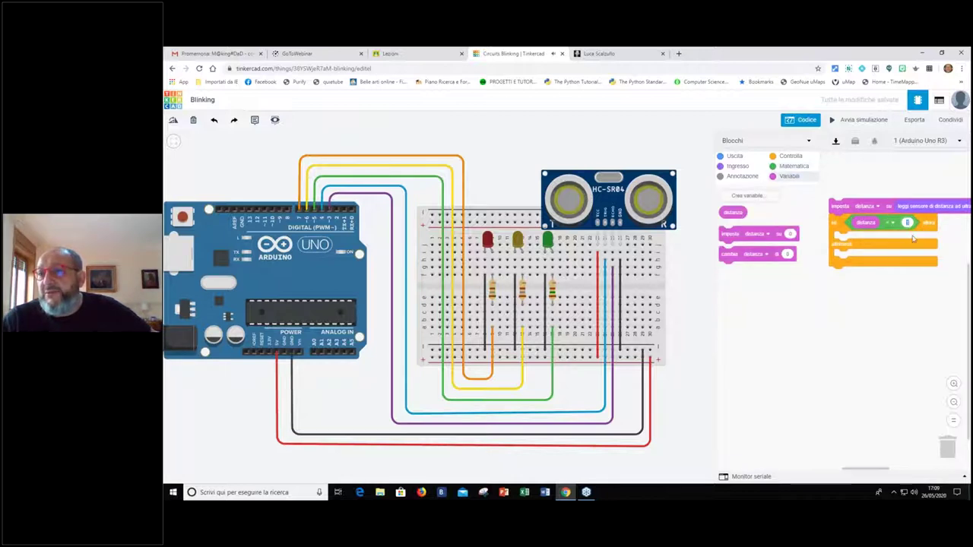
pyautogui.write('30')
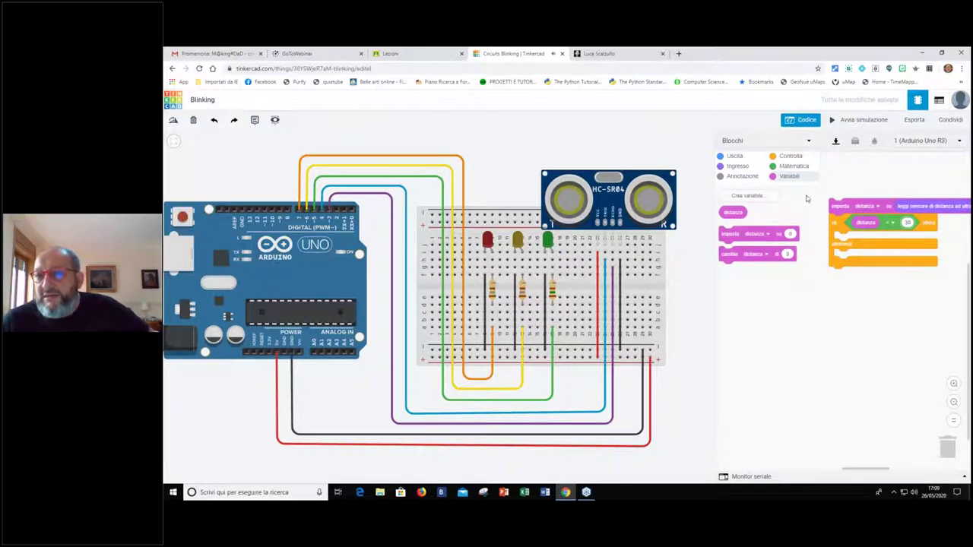
pyautogui.click(726, 156)
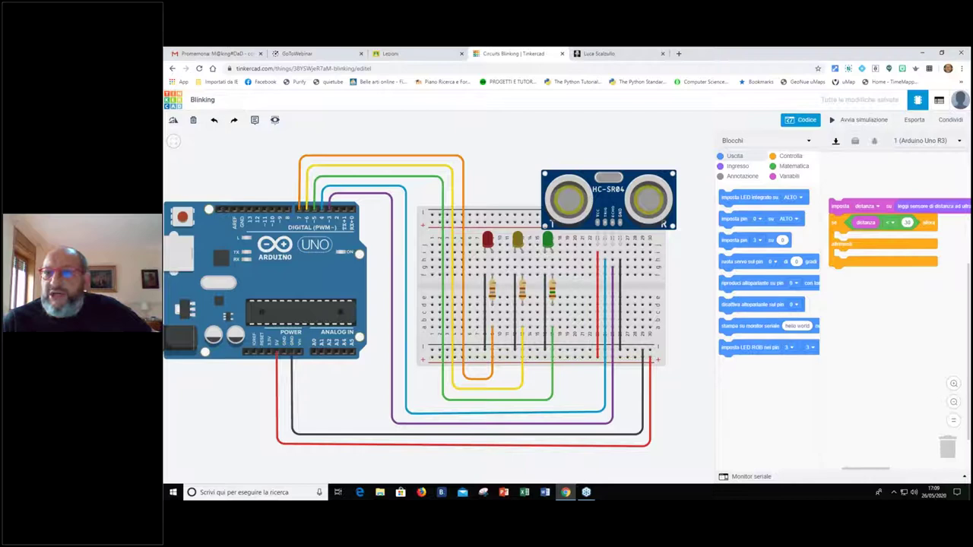
# Add 'imposta pin 5 su ALTO' followed by 'attendi 0.75 sec'
pyautogui.moveTo(732, 219); pyautogui.dragTo(851, 240)
pyautogui.click(873, 239)
pyautogui.click(867, 304)
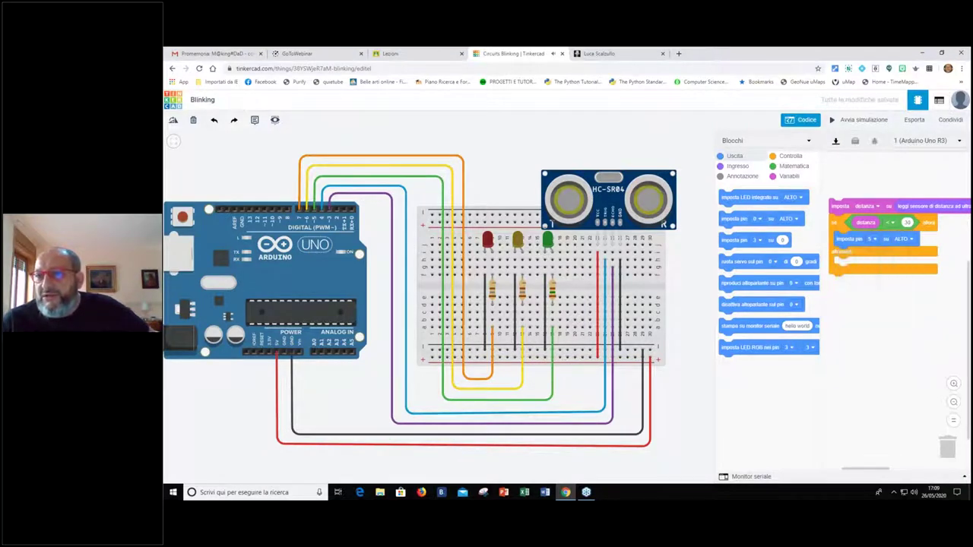
pyautogui.click(789, 155)
pyautogui.moveTo(736, 200); pyautogui.dragTo(861, 255)
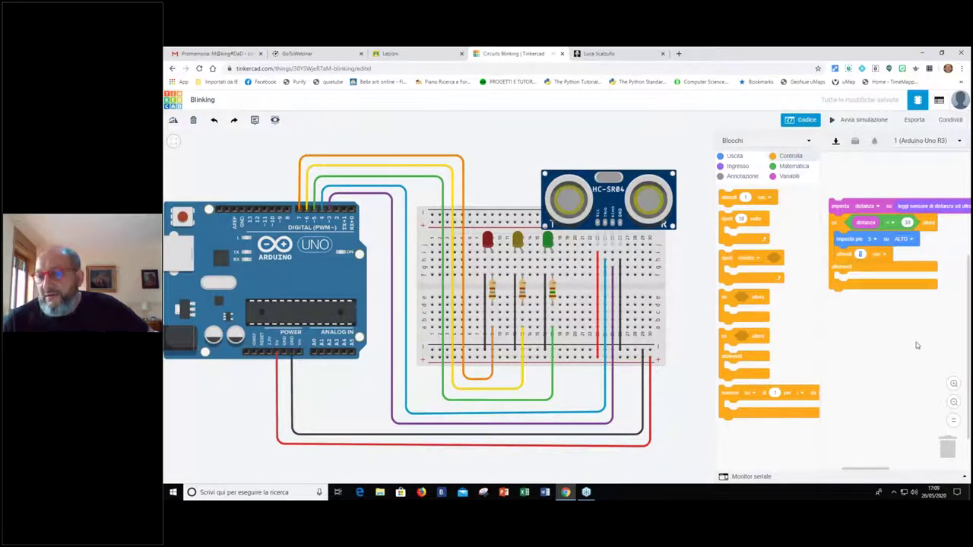
pyautogui.write('.75')
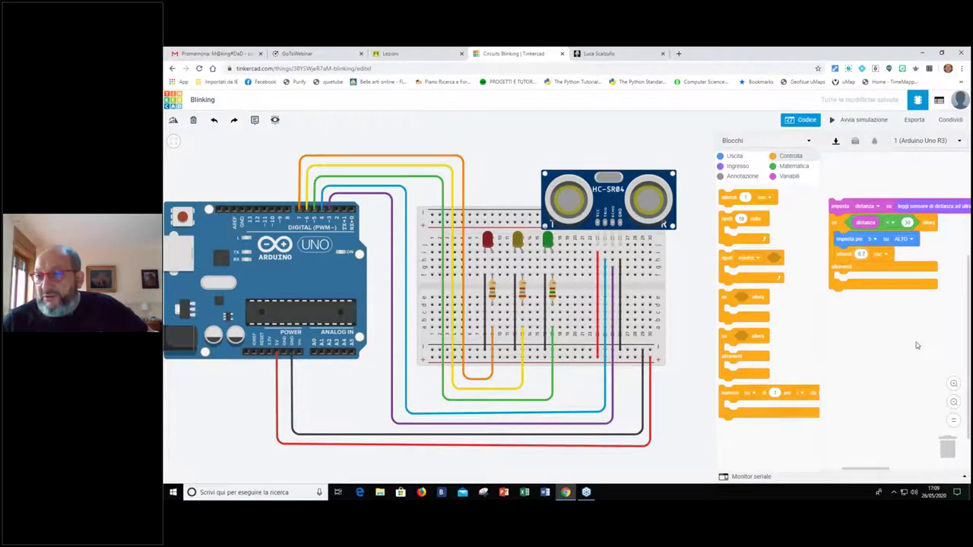
# Duplicate the pair, switch the copy to BASSO, and move the four-block stack aside
pyautogui.rightClick(849, 240)
pyautogui.click(858, 246)
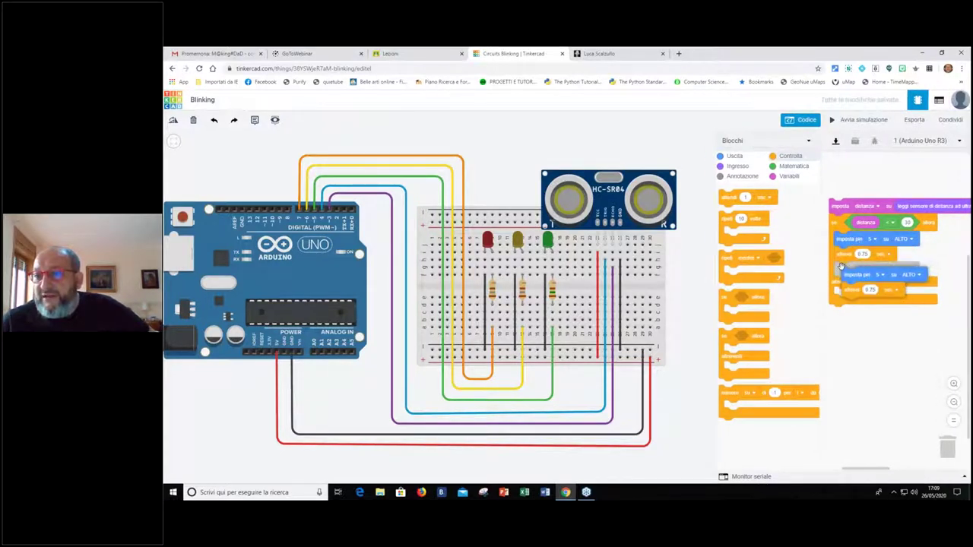
pyautogui.click(842, 264)
pyautogui.click(904, 269)
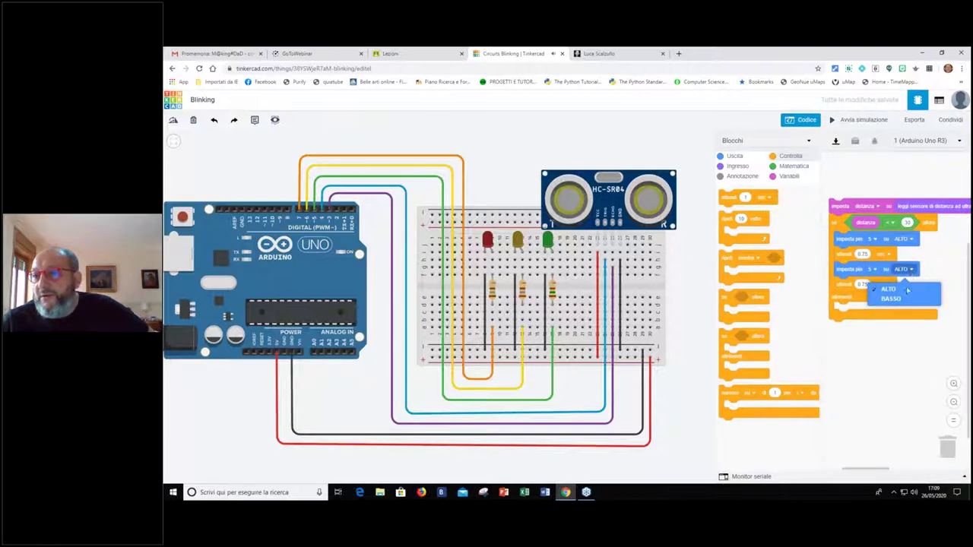
pyautogui.click(890, 299)
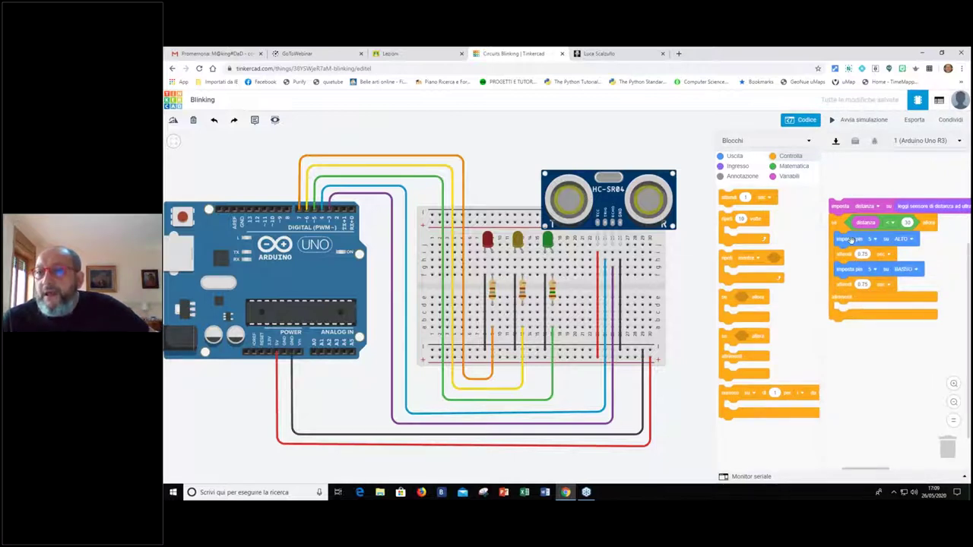
pyautogui.moveTo(838, 239); pyautogui.dragTo(847, 341)
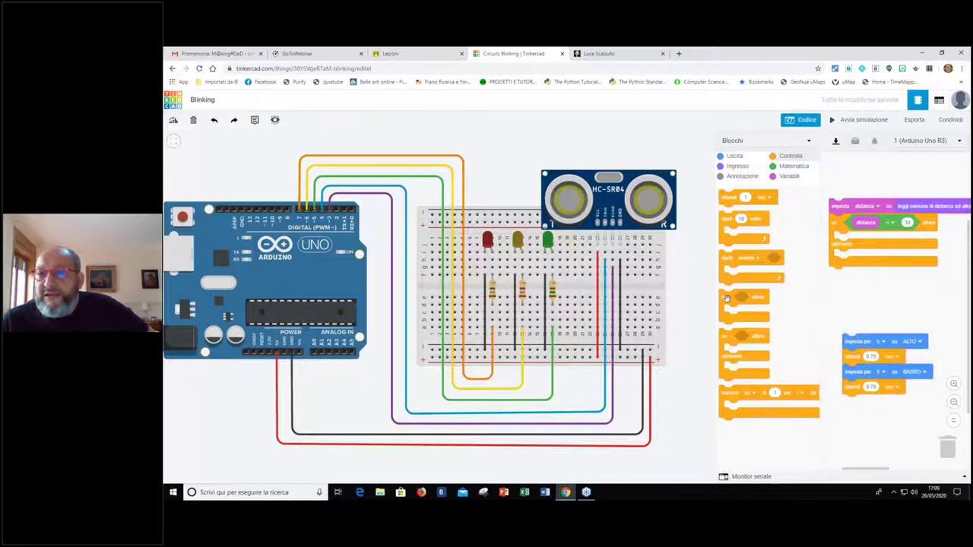
# Nest an if/else inside the outer if with a distanza comparison as its condition
pyautogui.moveTo(764, 323); pyautogui.dragTo(846, 244)
pyautogui.click(783, 166)
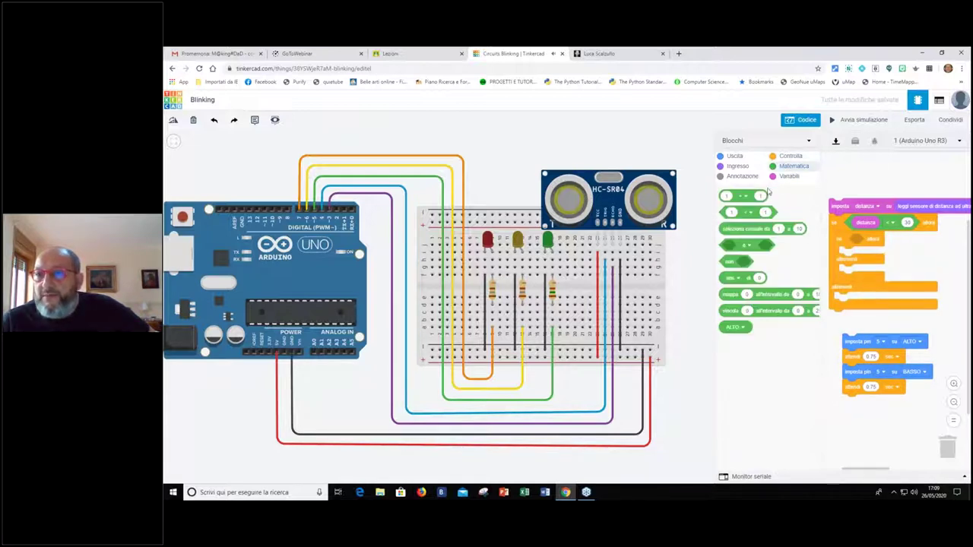
pyautogui.moveTo(766, 213); pyautogui.dragTo(898, 239)
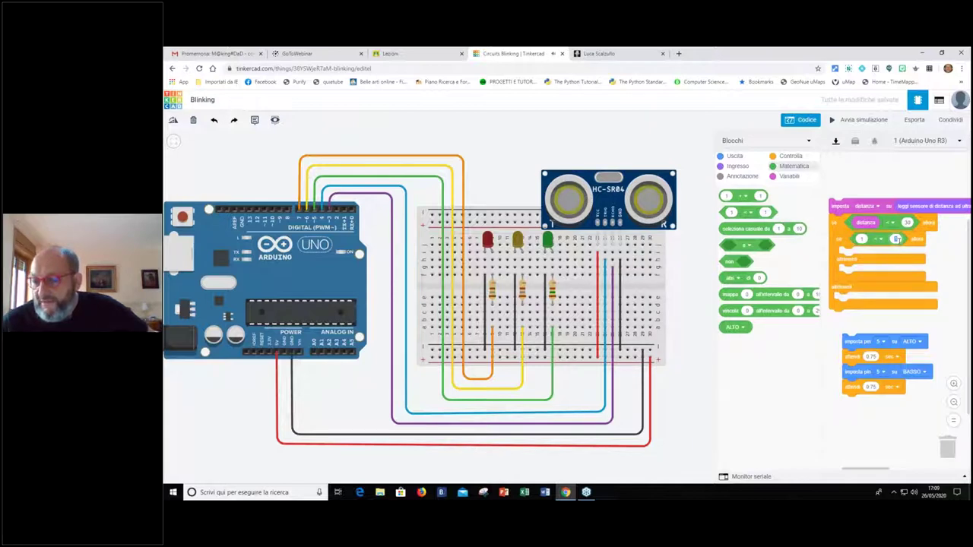
pyautogui.click(792, 176)
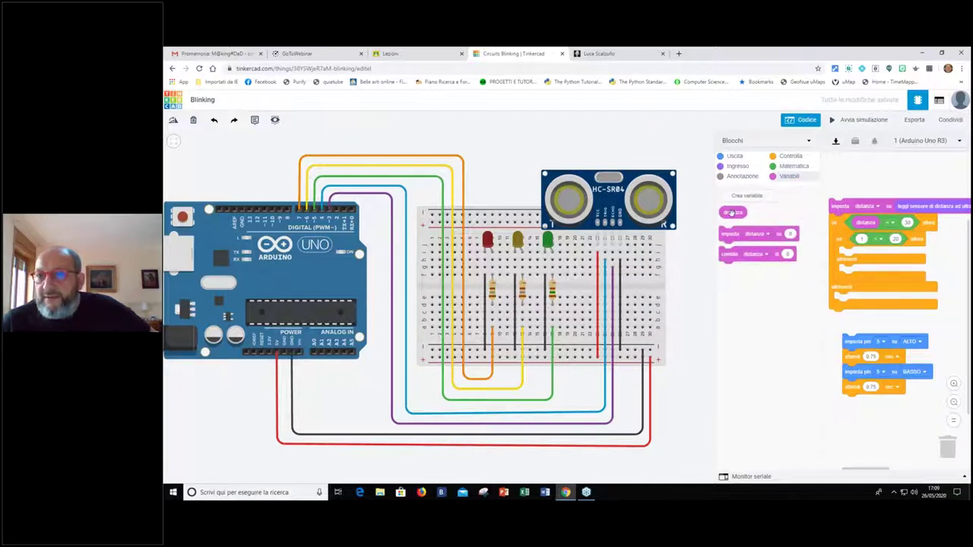
pyautogui.moveTo(732, 213); pyautogui.dragTo(854, 240)
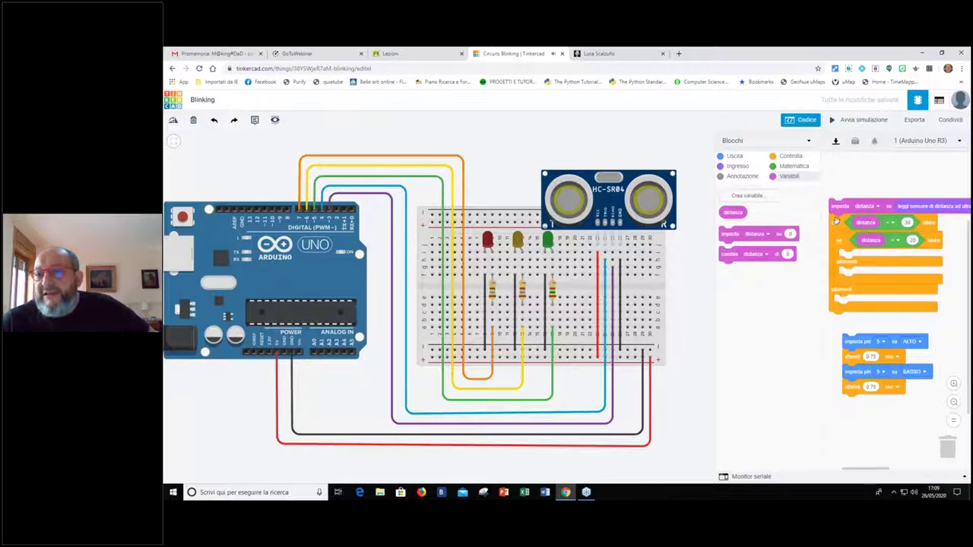
# Nest a third if/else inside it, with the condition comparing distanza to 10
pyautogui.click(790, 157)
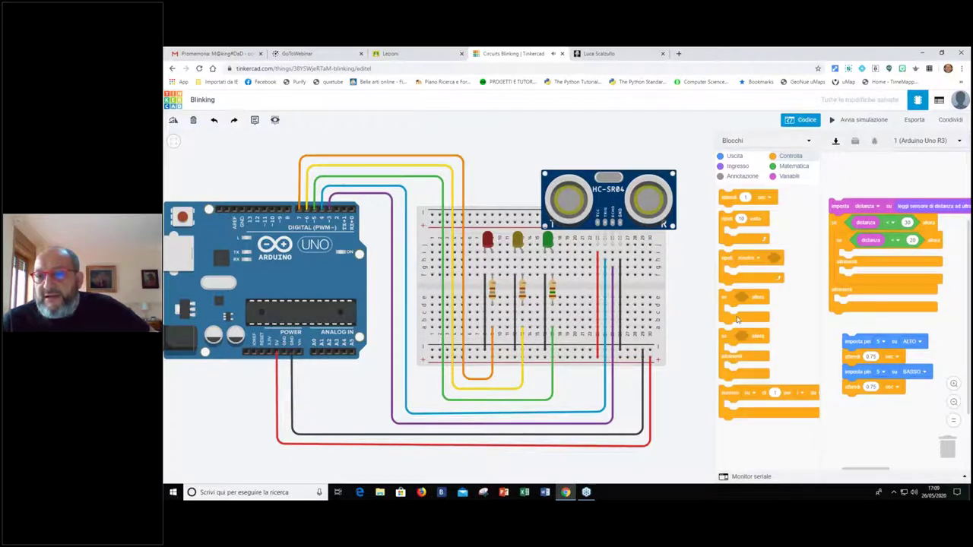
pyautogui.moveTo(836, 298); pyautogui.dragTo(844, 257)
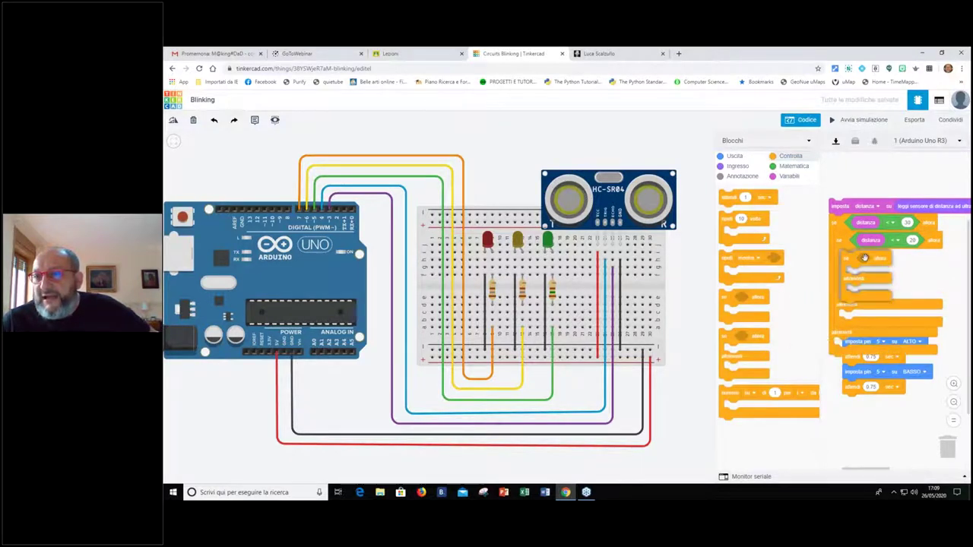
pyautogui.click(792, 166)
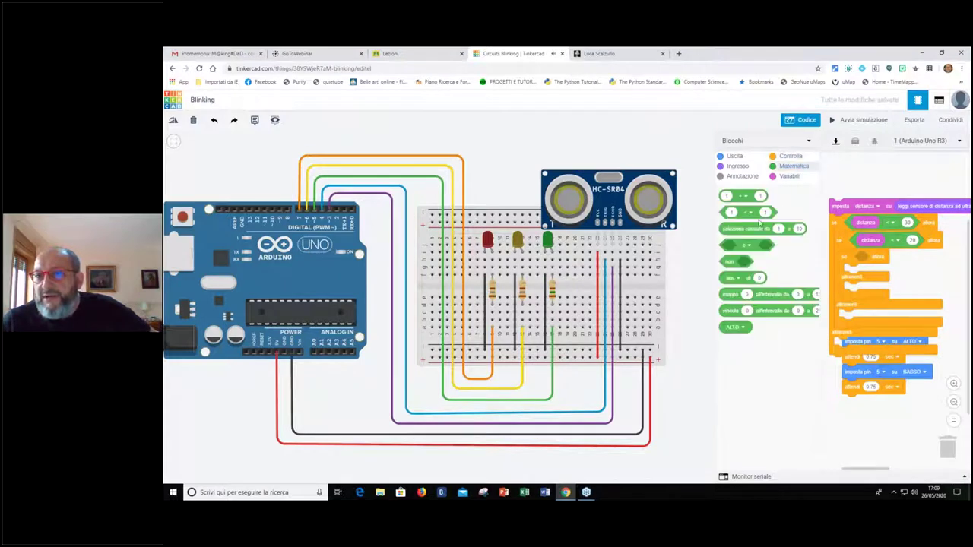
pyautogui.moveTo(728, 195); pyautogui.dragTo(864, 256)
pyautogui.click(787, 176)
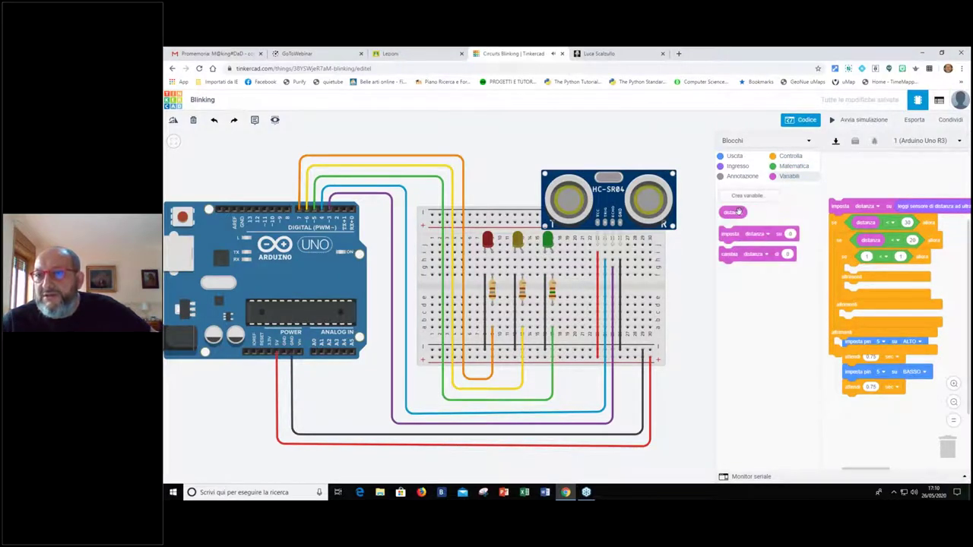
pyautogui.moveTo(733, 213); pyautogui.dragTo(881, 257)
pyautogui.click(917, 258)
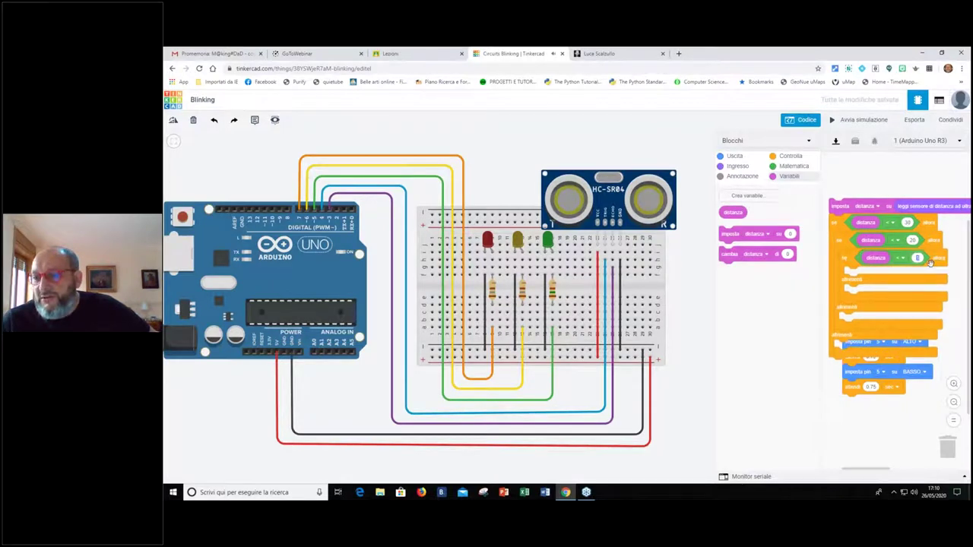
pyautogui.write('10')
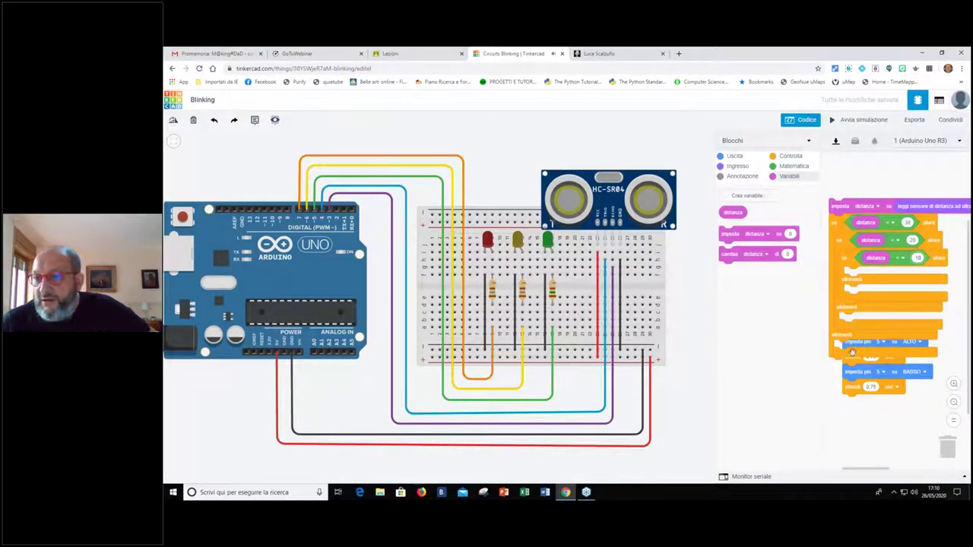
# Place the blink sequence in the innermost branch, set both pins to 7, first wait 0.20
pyautogui.moveTo(856, 343); pyautogui.dragTo(863, 275)
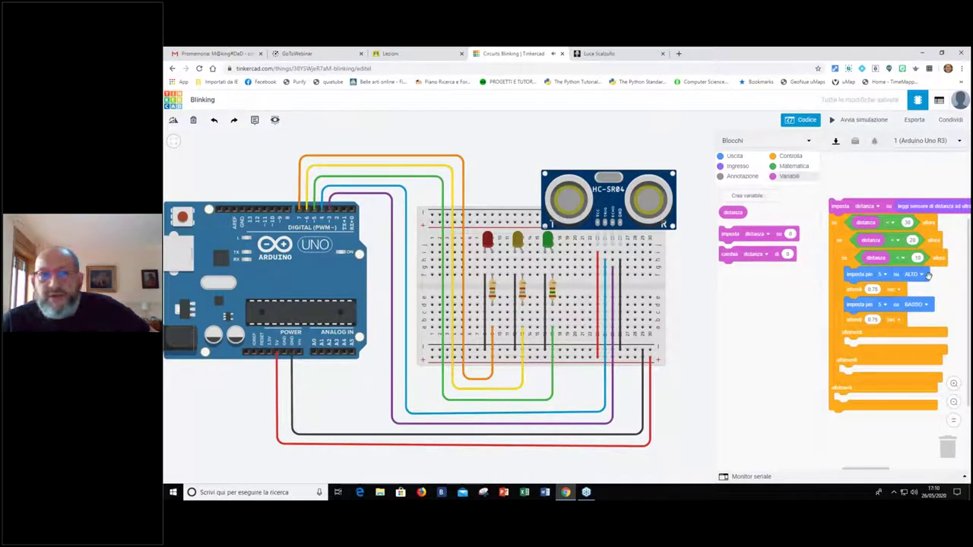
pyautogui.click(881, 274)
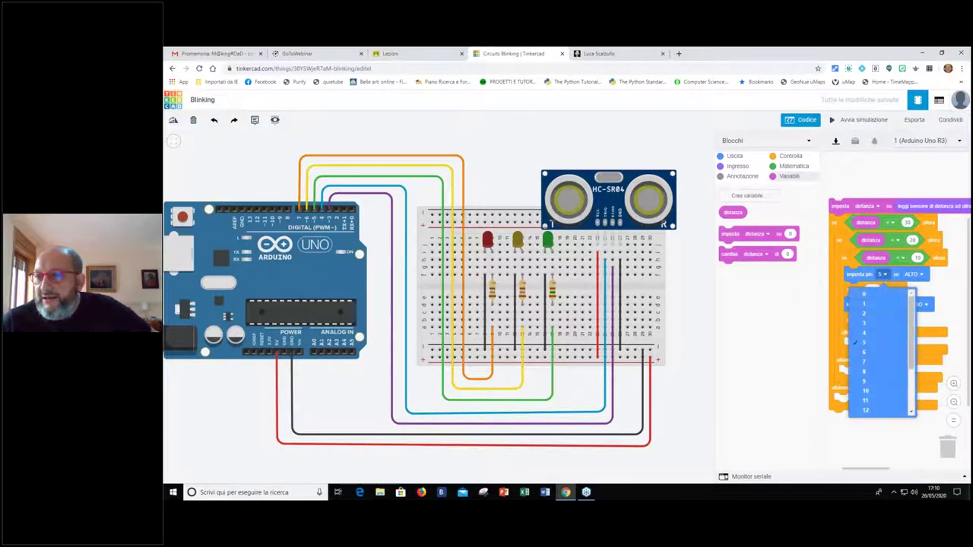
pyautogui.click(867, 362)
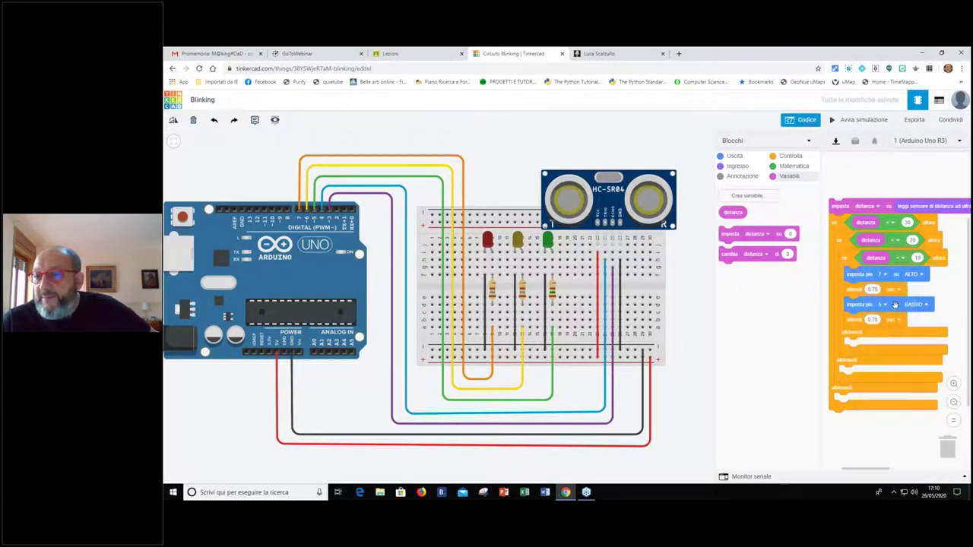
pyautogui.click(882, 304)
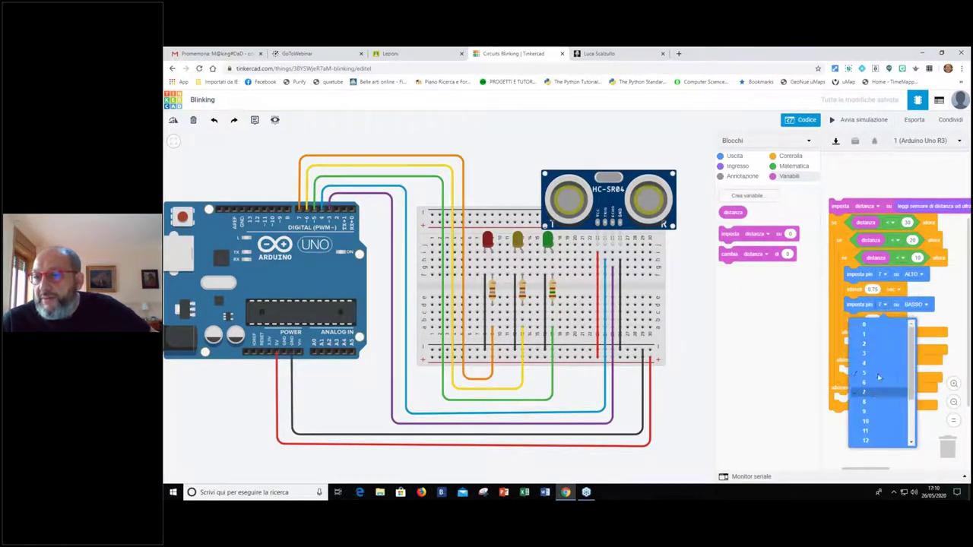
pyautogui.click(874, 395)
pyautogui.click(872, 290)
pyautogui.write('0.2')
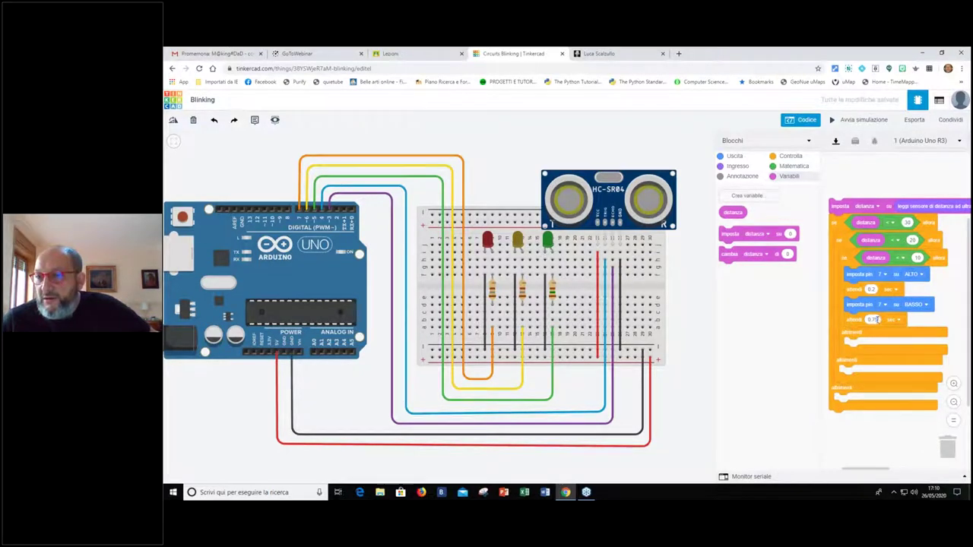
pyautogui.write('0')
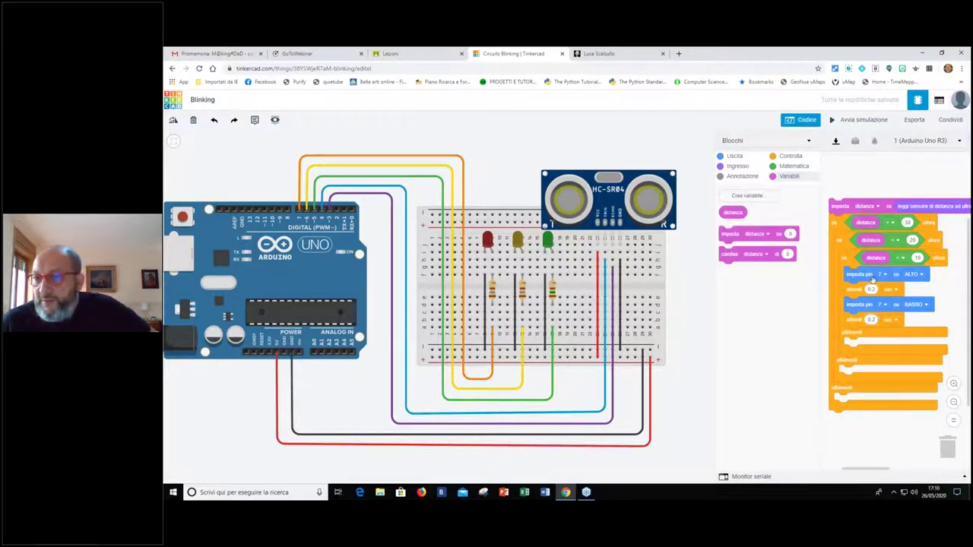
# Copy the pin 7 blink stack into the first else, switched to pin 6 with 0.5-second waits
pyautogui.rightClick(871, 280)
pyautogui.click(879, 311)
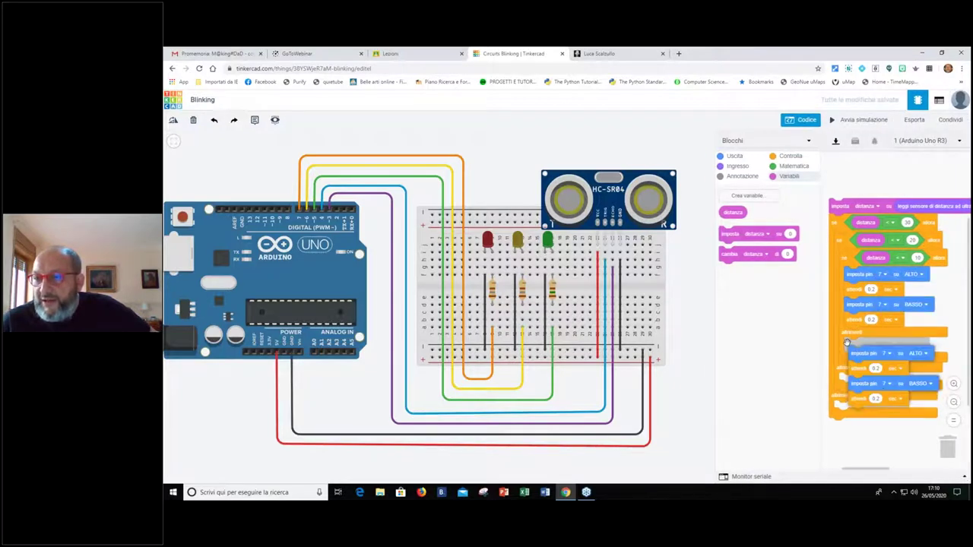
pyautogui.click(846, 339)
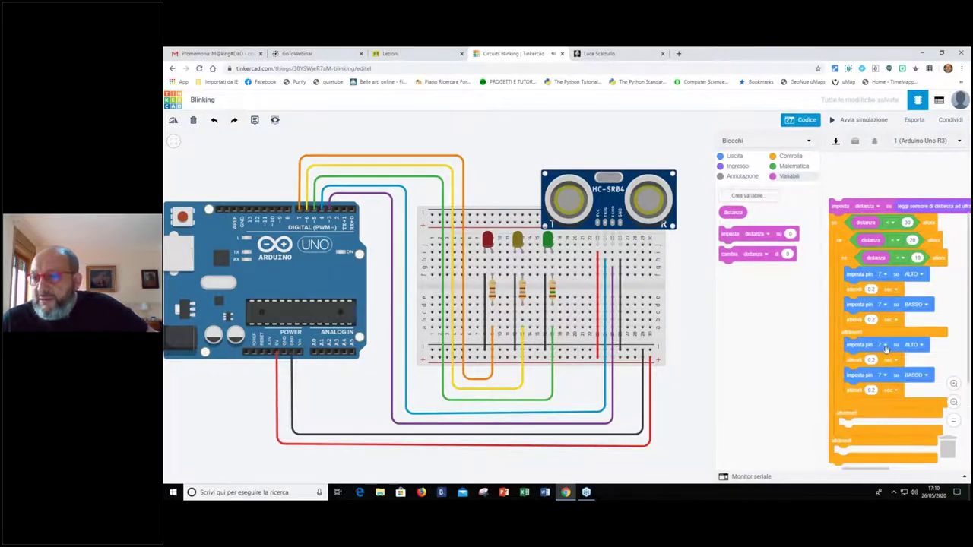
pyautogui.click(886, 347)
pyautogui.click(874, 267)
pyautogui.click(870, 358)
pyautogui.write('0.5')
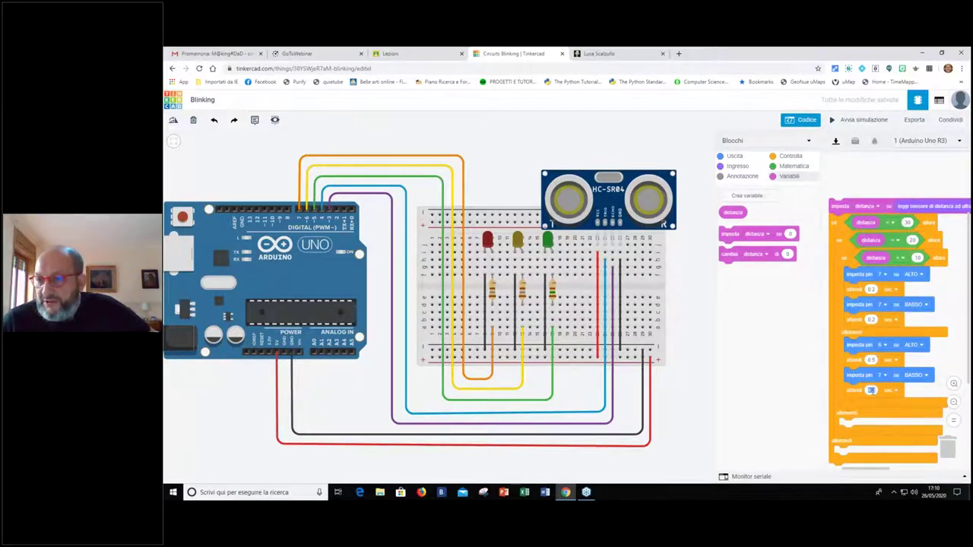
pyautogui.write('0.5')
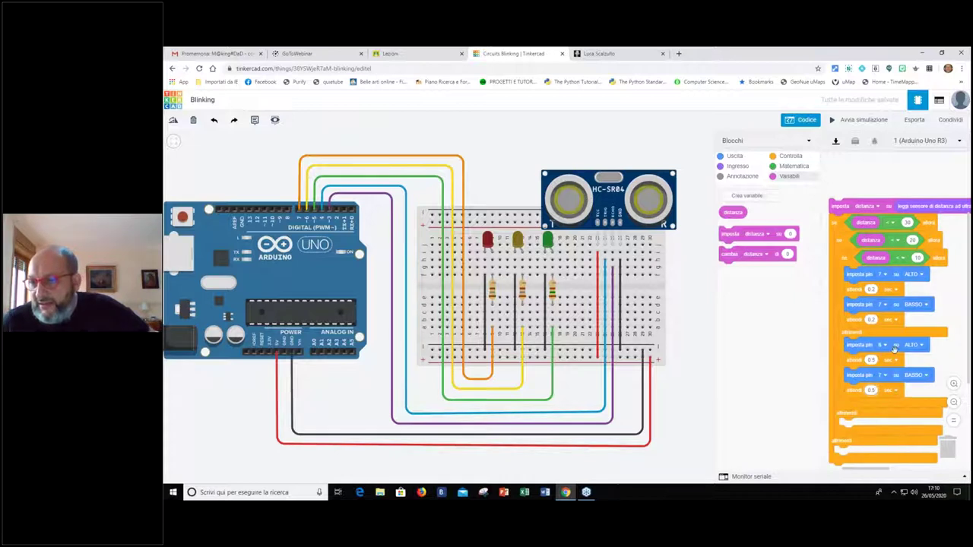
pyautogui.click(884, 376)
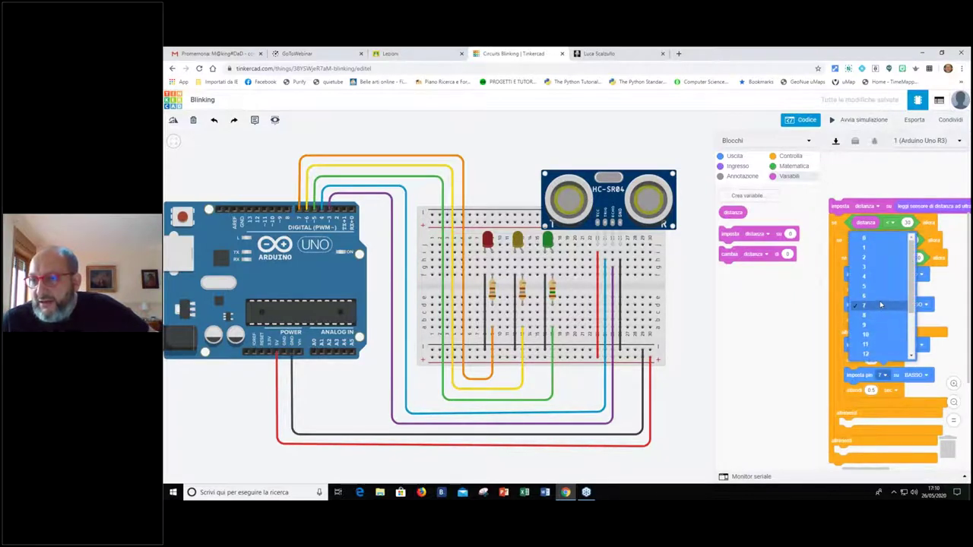
pyautogui.click(879, 298)
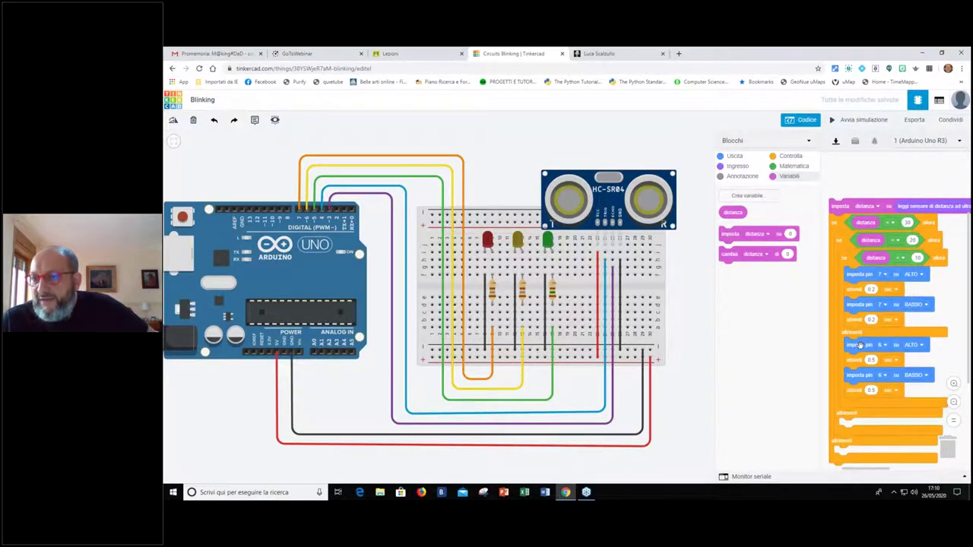
# Put another copy in the next else, set to pin 5 with 0.75-second waits
pyautogui.moveTo(858, 344); pyautogui.dragTo(855, 426)
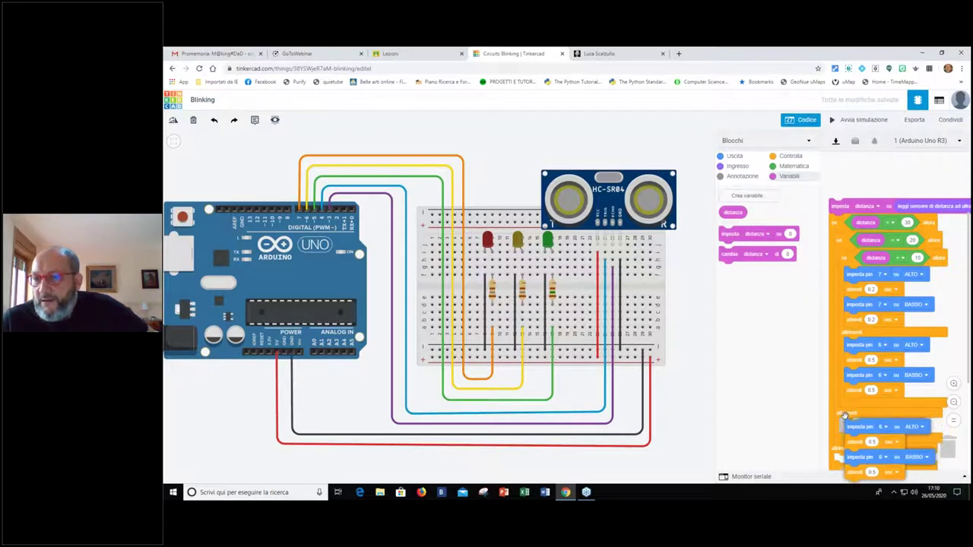
pyautogui.scroll(-1, 855, 346)
pyautogui.scroll(-1, 855, 344)
pyautogui.click(884, 190)
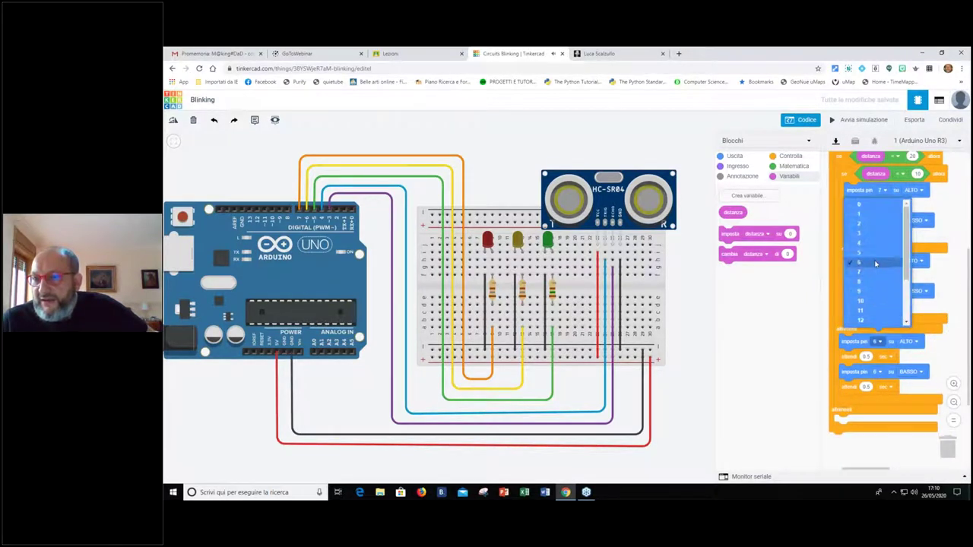
pyautogui.click(874, 258)
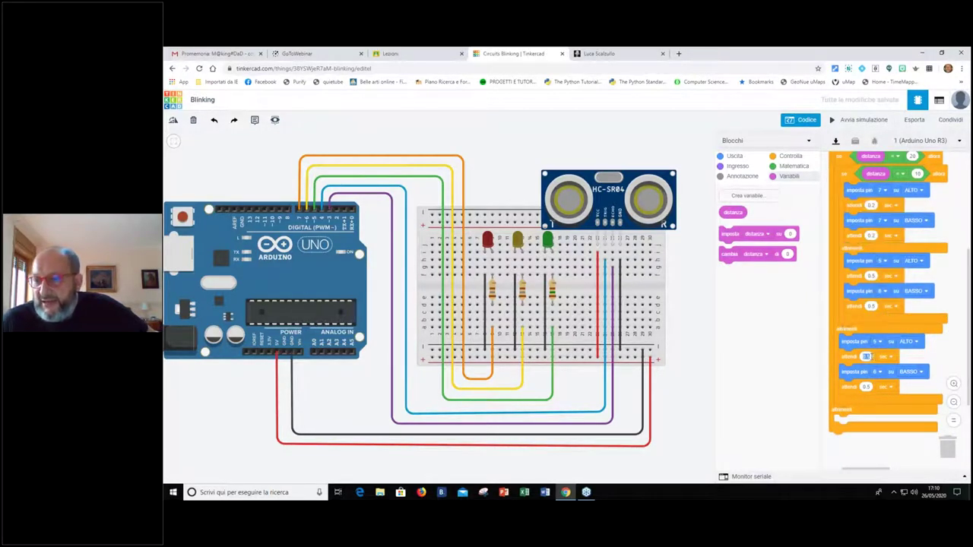
pyautogui.write('0.75')
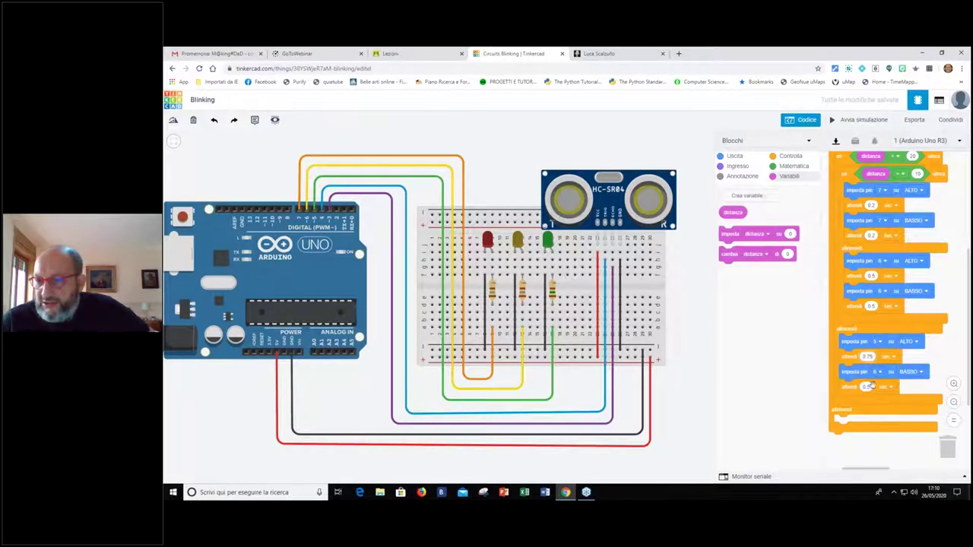
pyautogui.click(882, 373)
pyautogui.click(882, 372)
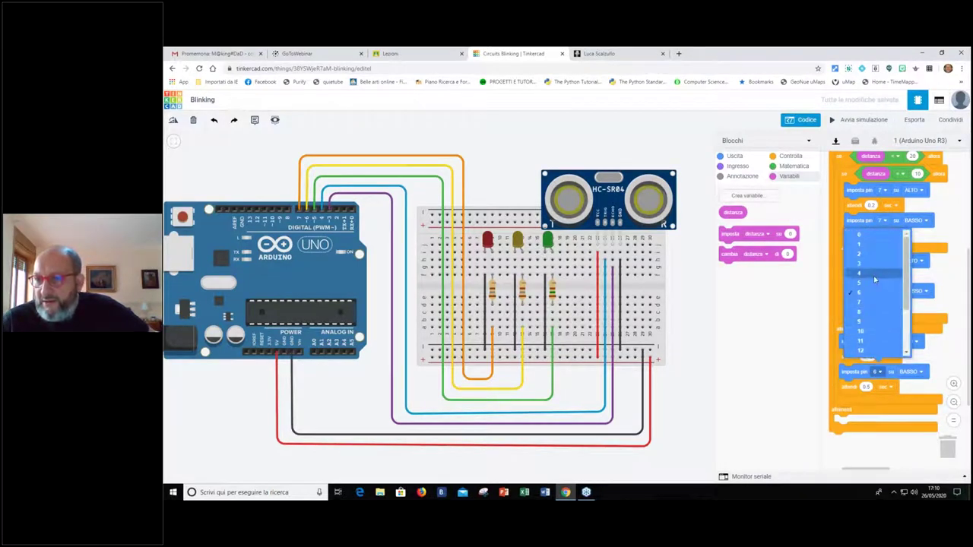
pyautogui.click(870, 280)
pyautogui.write('0.25')
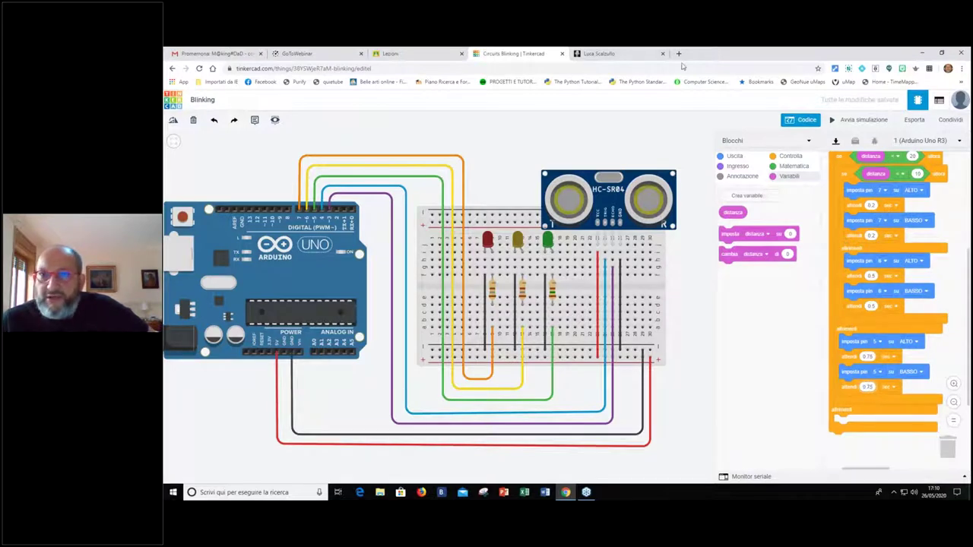
# Add an 'imposta pin 5 su BASSO' block to the last else and paste a copy
pyautogui.click(734, 155)
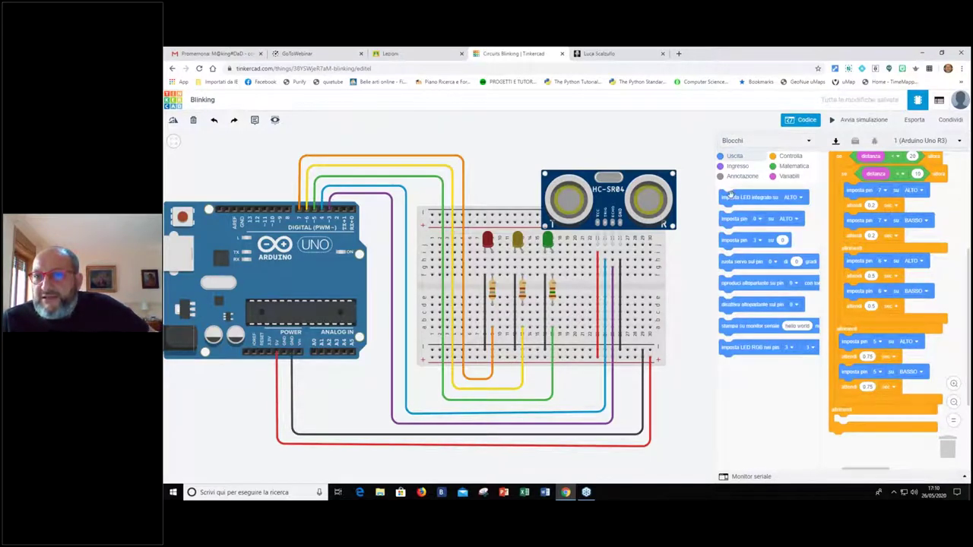
pyautogui.moveTo(728, 219); pyautogui.dragTo(845, 420)
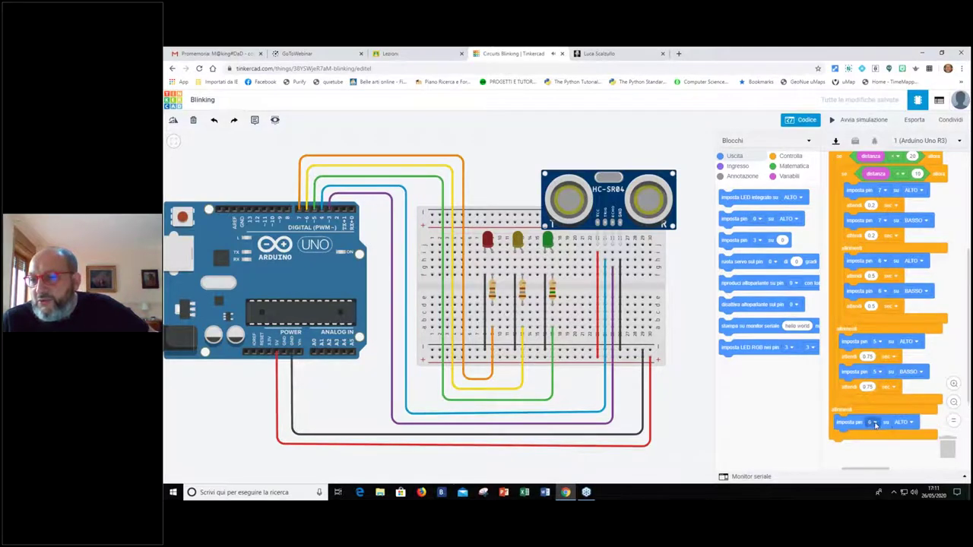
pyautogui.click(874, 423)
pyautogui.click(854, 333)
pyautogui.click(909, 423)
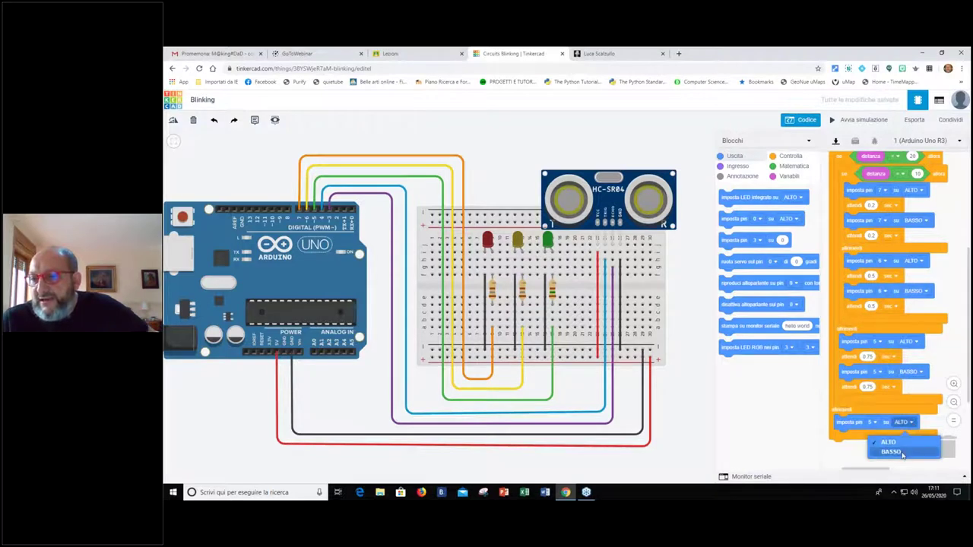
pyautogui.click(902, 453)
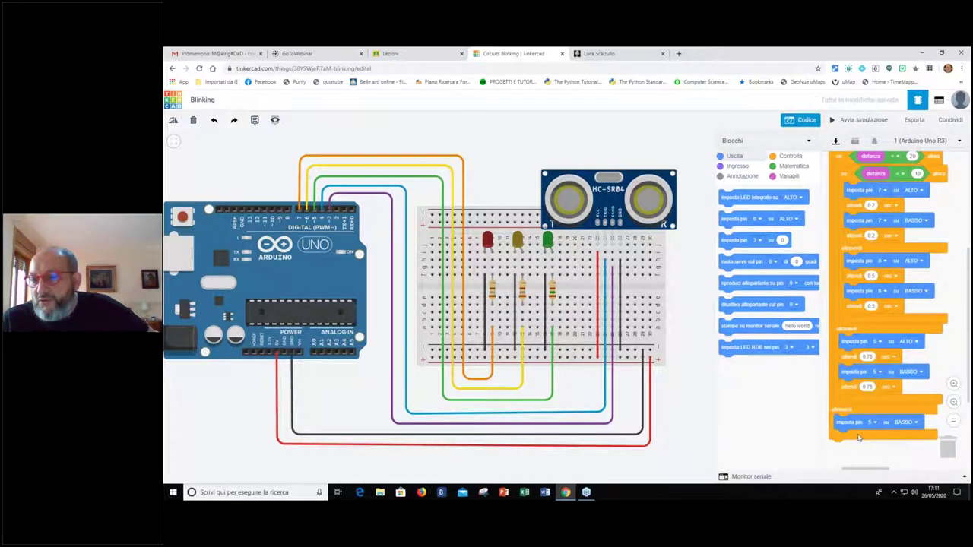
pyautogui.hotkey('ctrl', 'c')
pyautogui.hotkey('ctrl', 'v')
# Change the copy to pin 6 and add a third BASSO block for pin 7
pyautogui.click(876, 438)
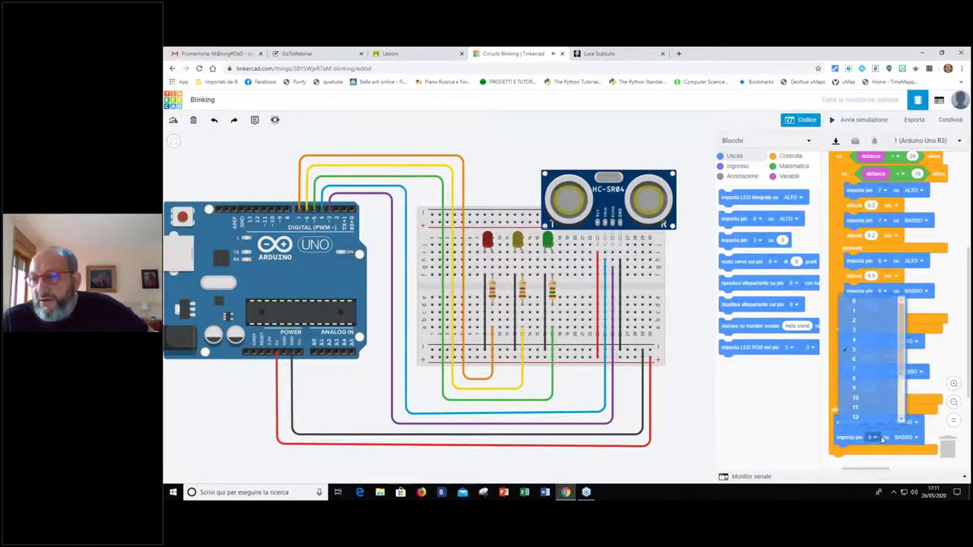
pyautogui.click(854, 359)
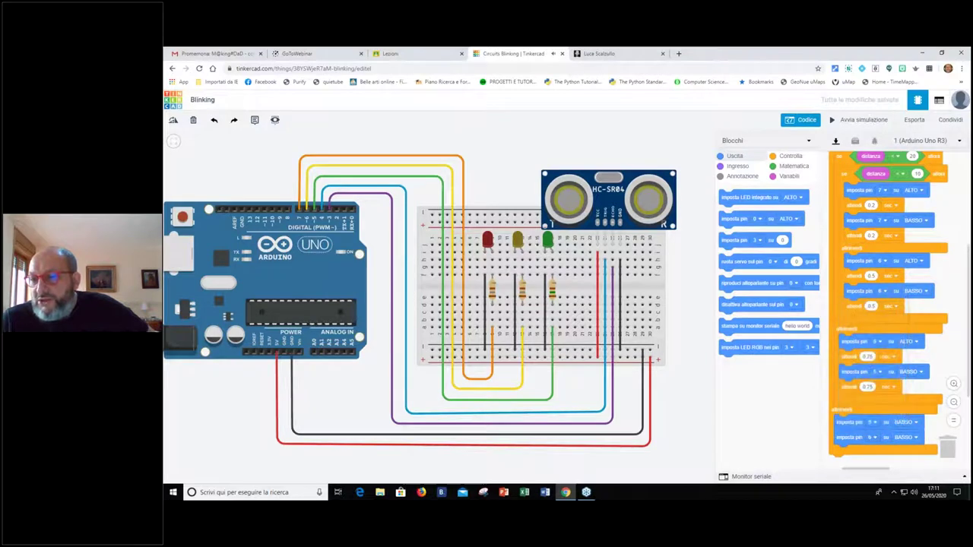
pyautogui.rightClick(856, 438)
pyautogui.click(870, 444)
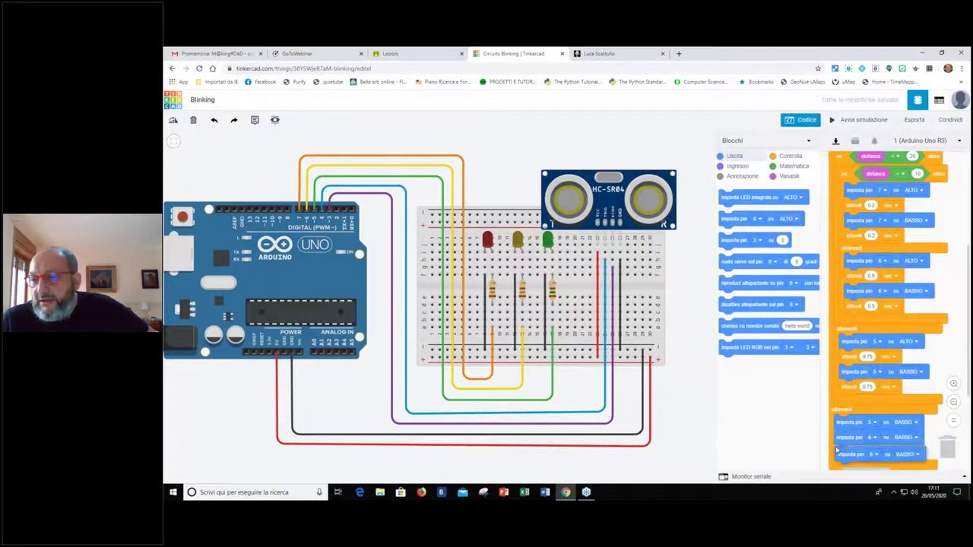
pyautogui.click(861, 451)
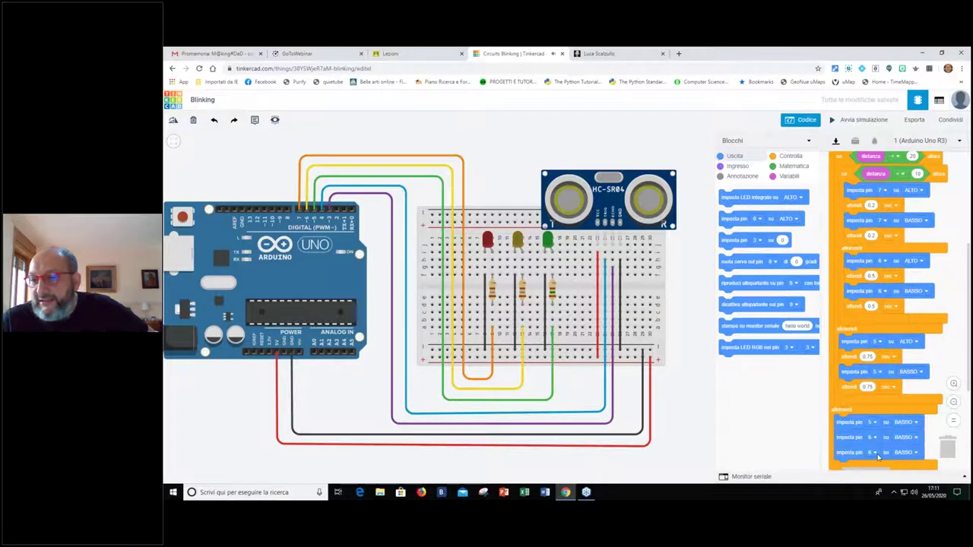
pyautogui.click(876, 453)
pyautogui.click(858, 386)
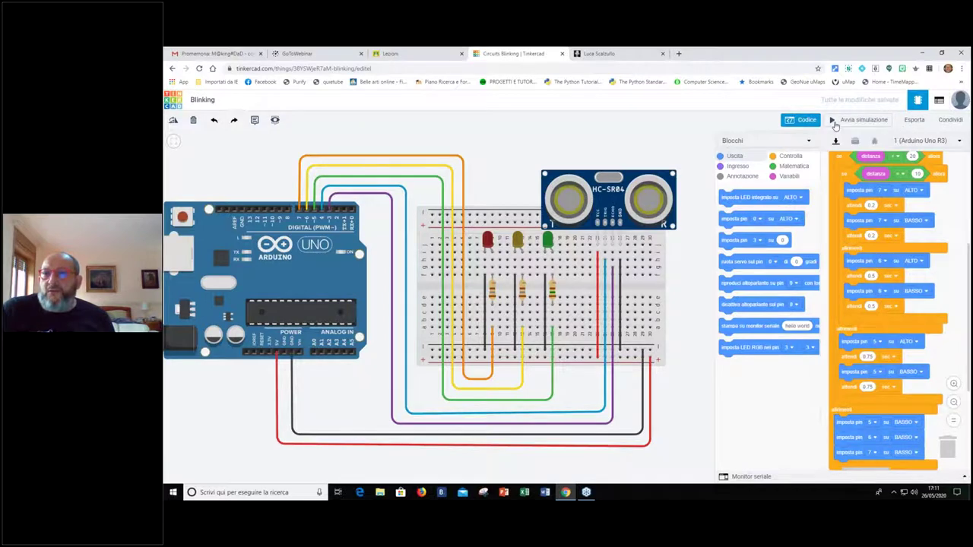
pyautogui.click(836, 122)
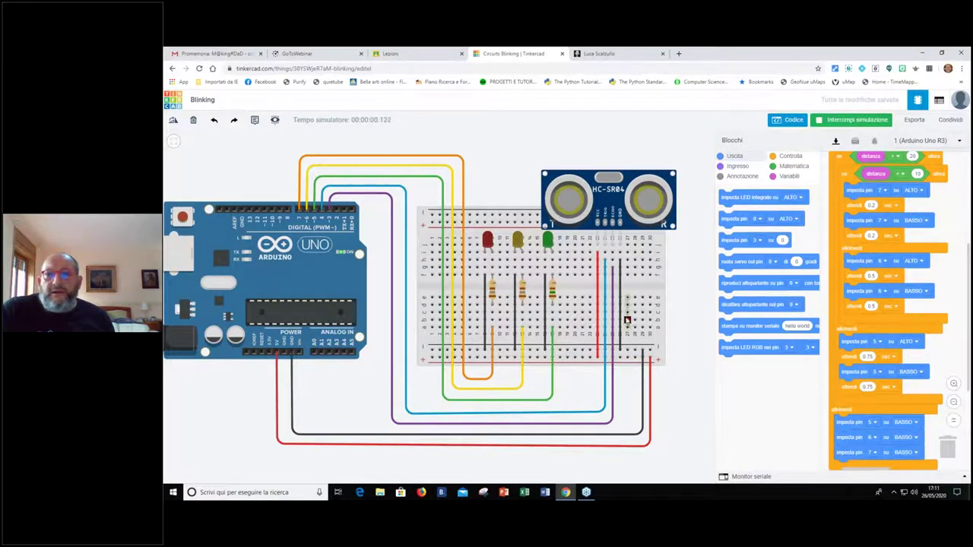
# Show the HC-SR04 distance reading and drag its target toward the sensor, aiming for 5 cm
pyautogui.scroll(-3, 630, 304)
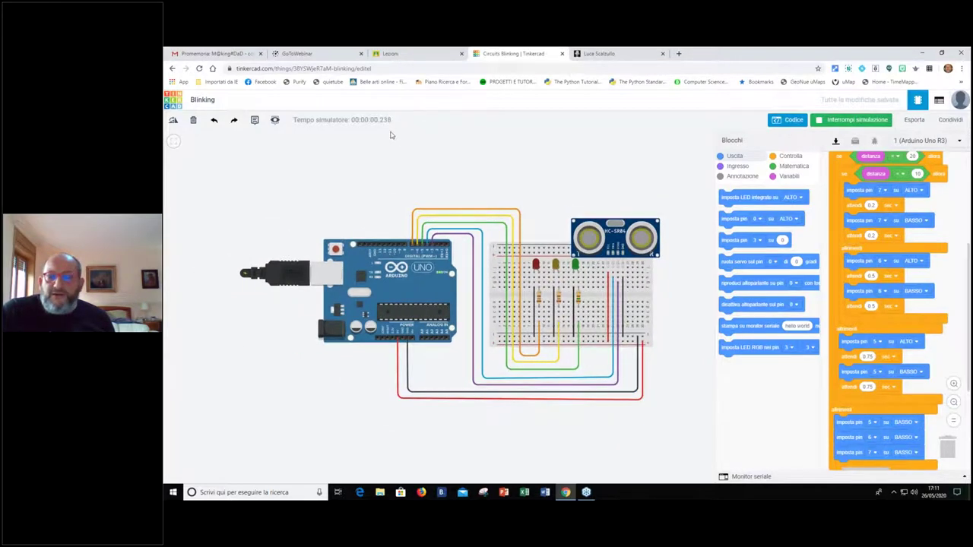
pyautogui.click(621, 234)
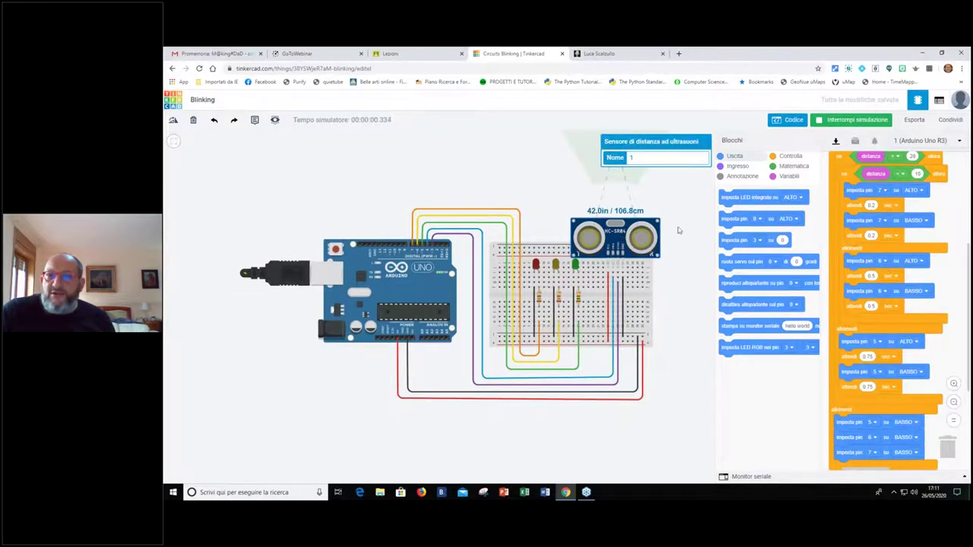
pyautogui.click(650, 281)
pyautogui.moveTo(649, 282); pyautogui.dragTo(543, 284)
pyautogui.click(510, 242)
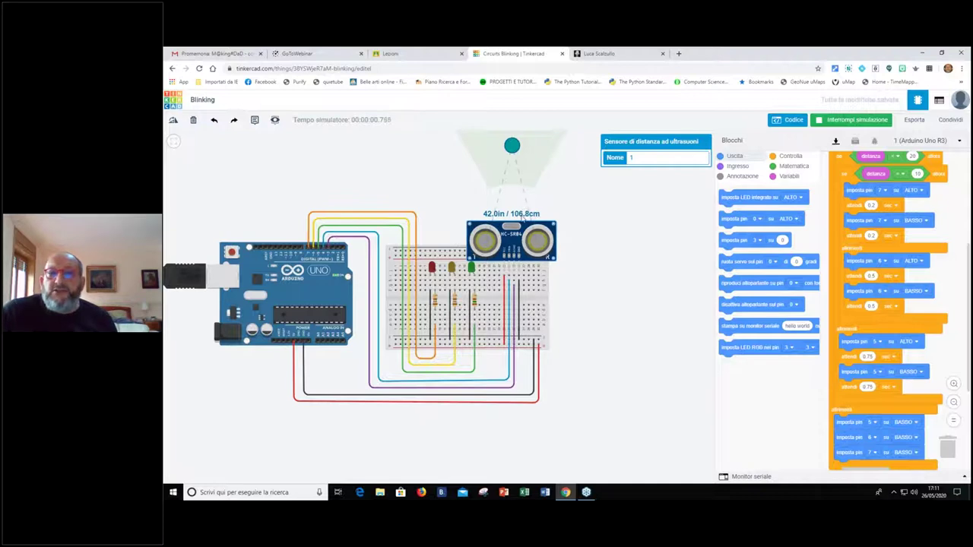
pyautogui.moveTo(515, 144); pyautogui.dragTo(513, 184)
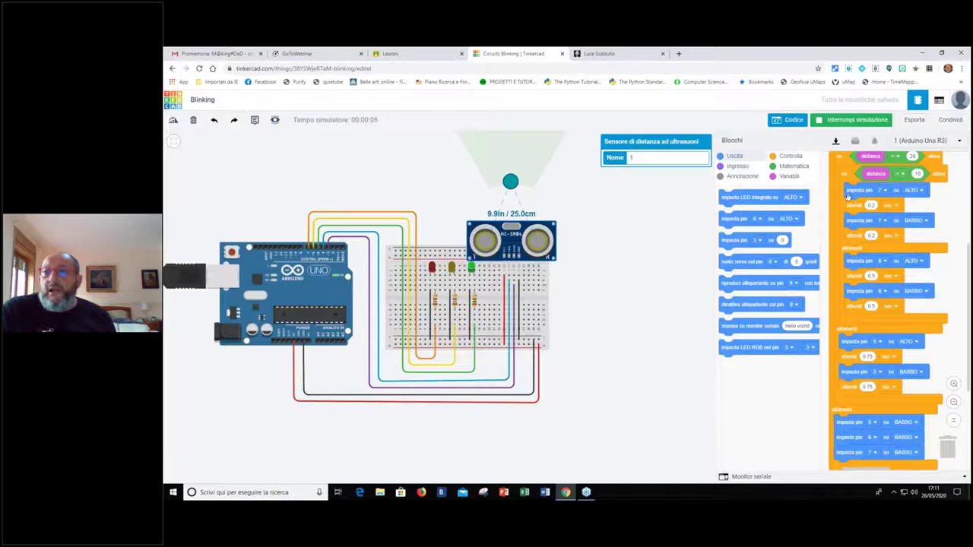
pyautogui.moveTo(510, 185); pyautogui.dragTo(510, 189)
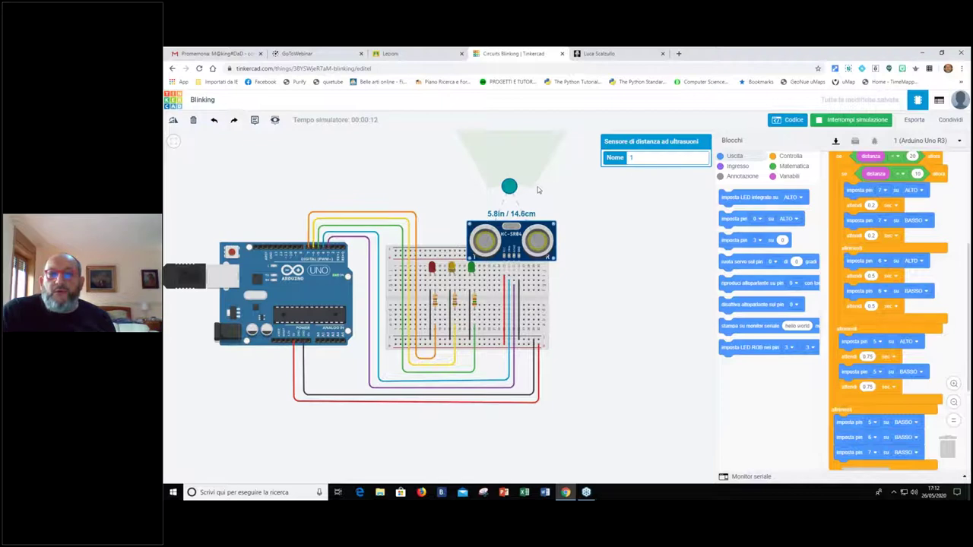
pyautogui.moveTo(509, 187); pyautogui.dragTo(512, 190)
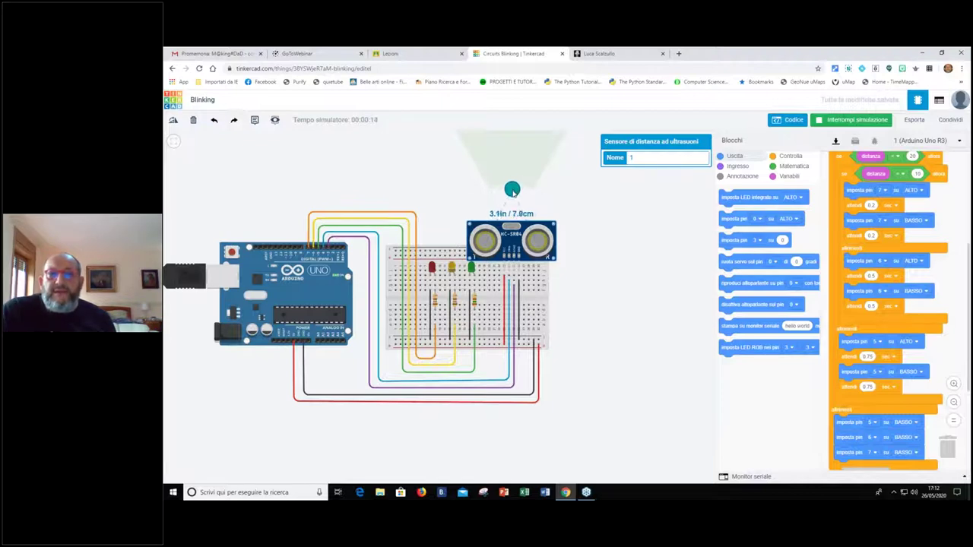
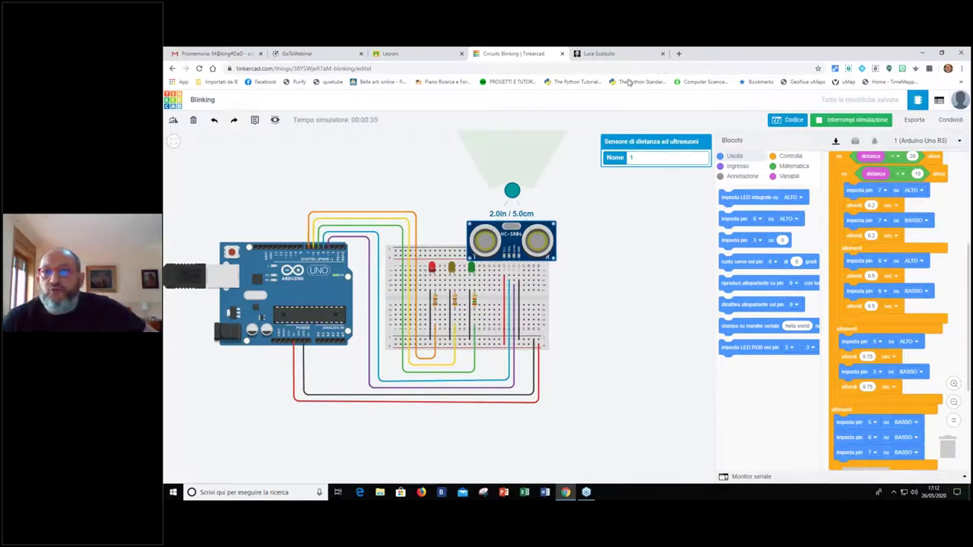
# On the Google Sites lesson notes, open the LED lesson under Lezioni e Tutorial > ARDUINO
pyautogui.click(608, 54)
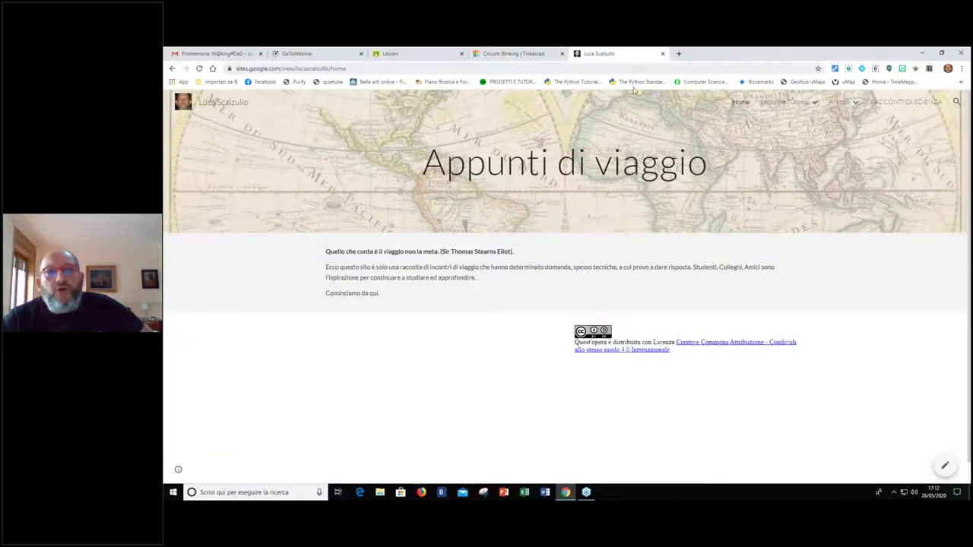
pyautogui.moveTo(808, 101)
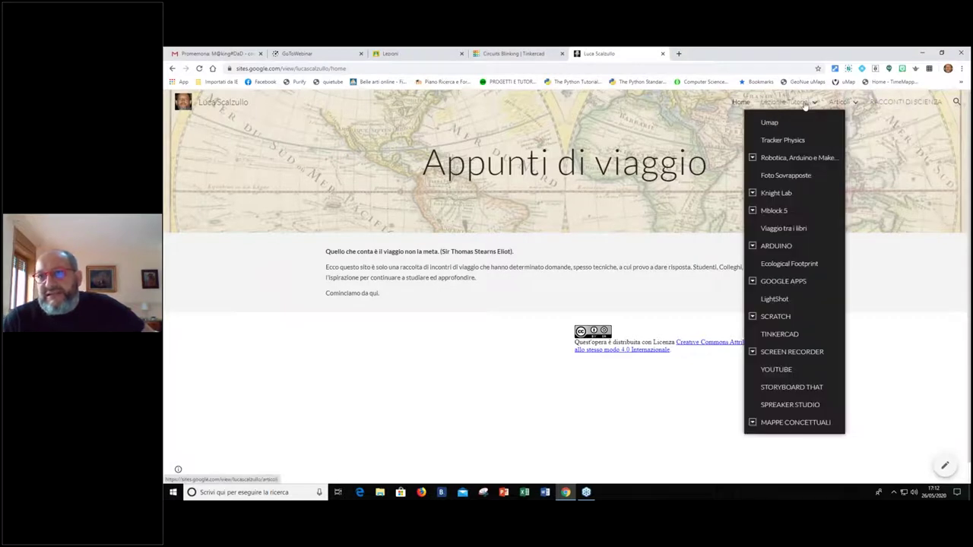
pyautogui.click(752, 246)
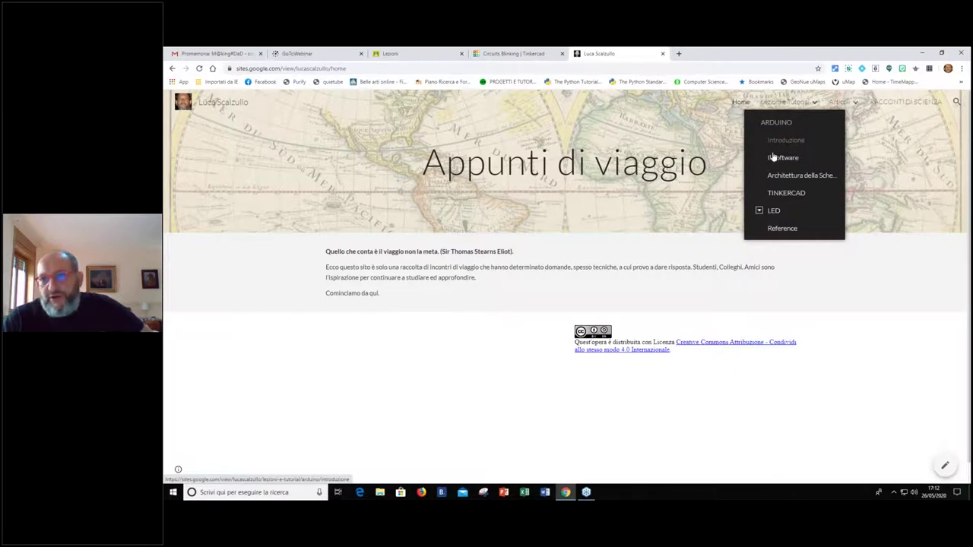
pyautogui.click(758, 210)
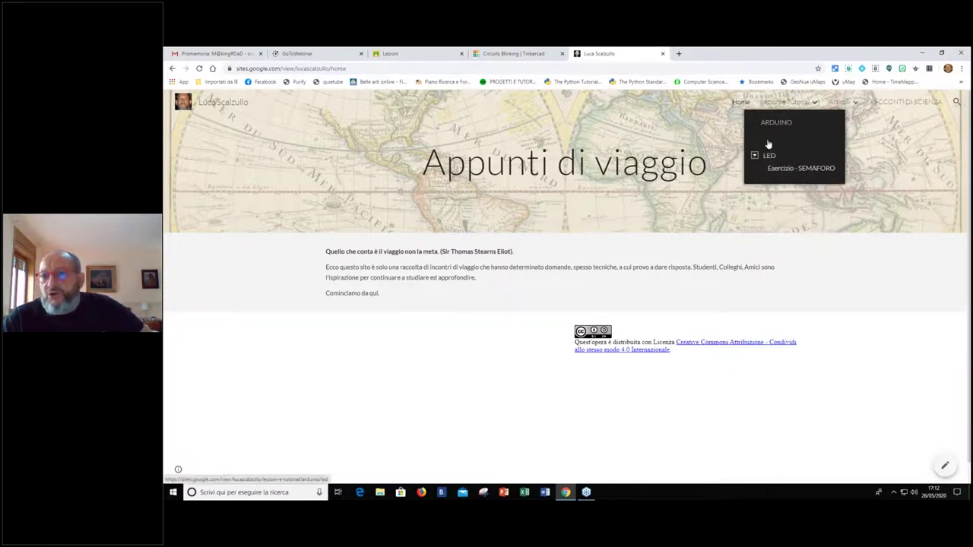
pyautogui.click(762, 141)
pyautogui.click(773, 213)
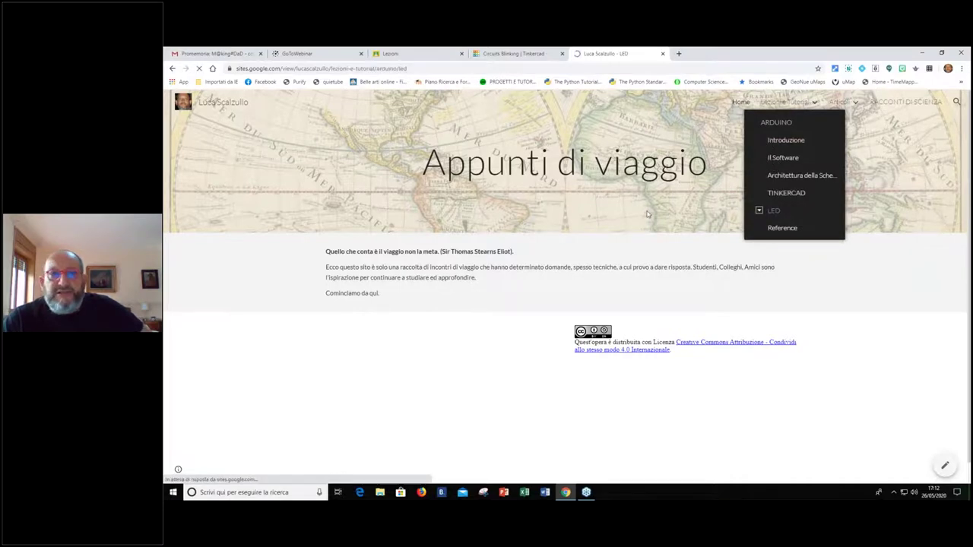
# Scroll to the closing 'Esercizio - Il semaforo' exercise and open its SOLUTION
pyautogui.scroll(-3, 591, 220)
pyautogui.scroll(-10, 591, 221)
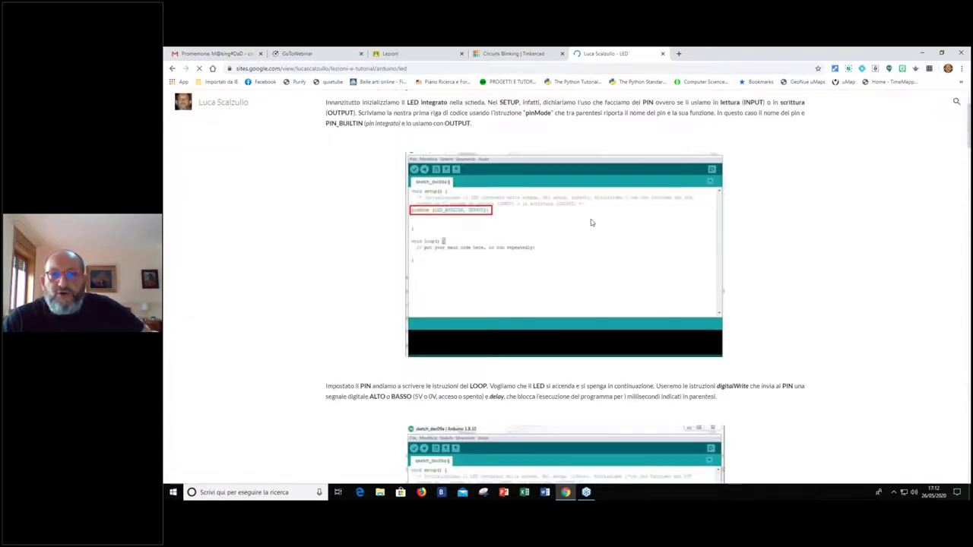
pyautogui.scroll(-5, 592, 220)
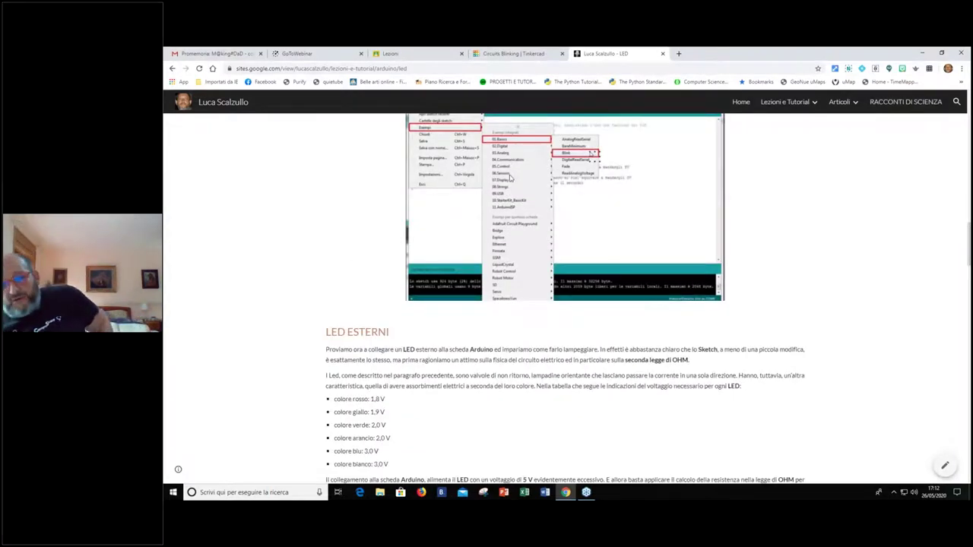
pyautogui.scroll(-3, 514, 196)
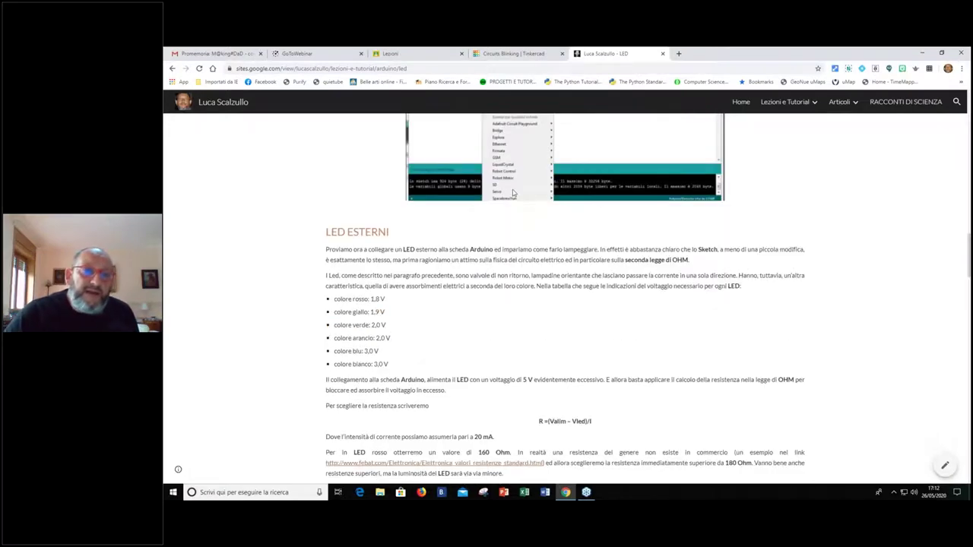
pyautogui.scroll(-20, 517, 195)
pyautogui.scroll(-3, 530, 191)
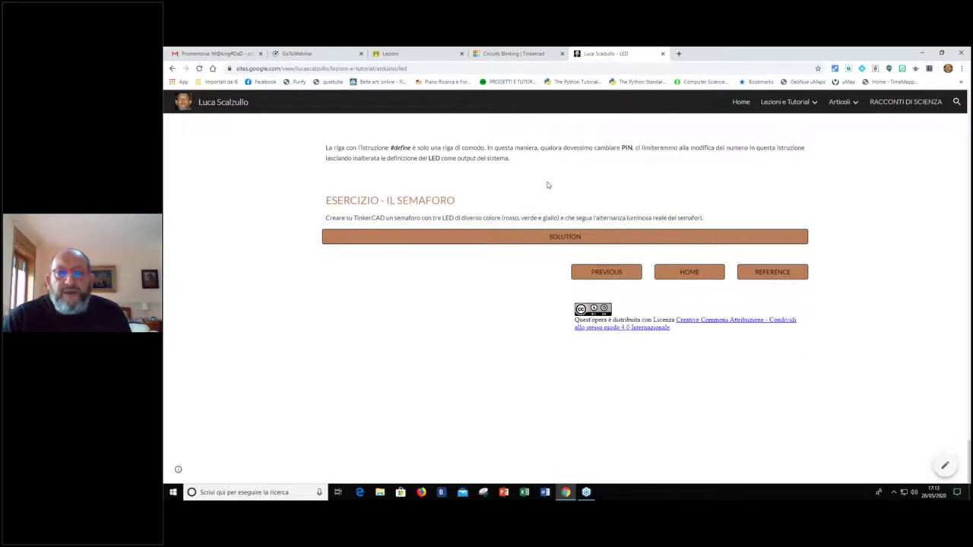
pyautogui.scroll(1, 547, 185)
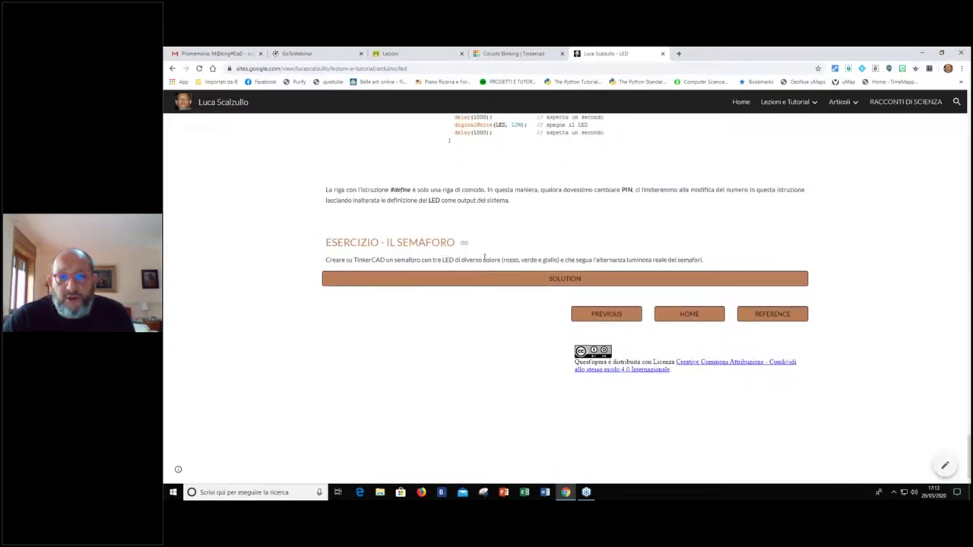
pyautogui.click(564, 281)
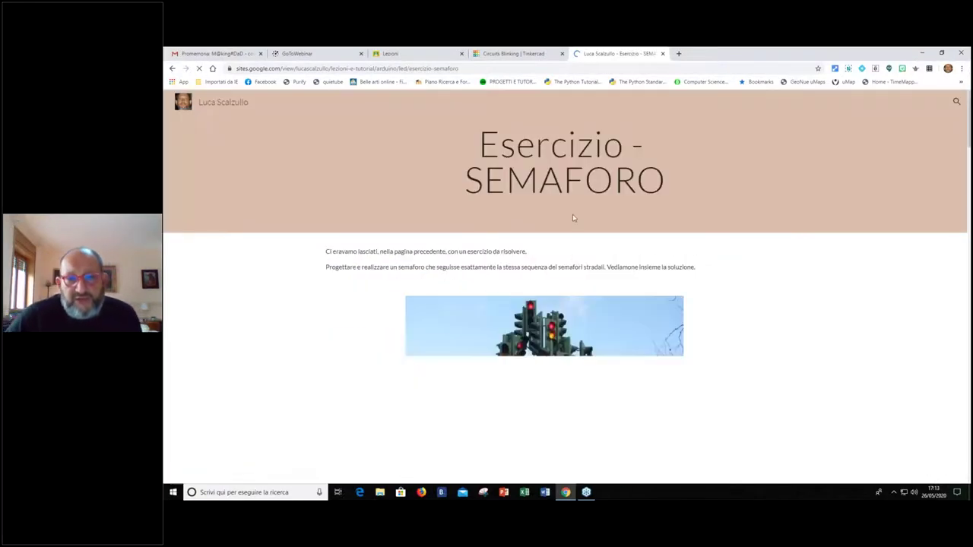
# Read through the Esercizio - SEMAFORO solution code, then expand ARDUINO under Lezioni e Tutorial
pyautogui.scroll(-2, 573, 215)
pyautogui.scroll(-12, 683, 233)
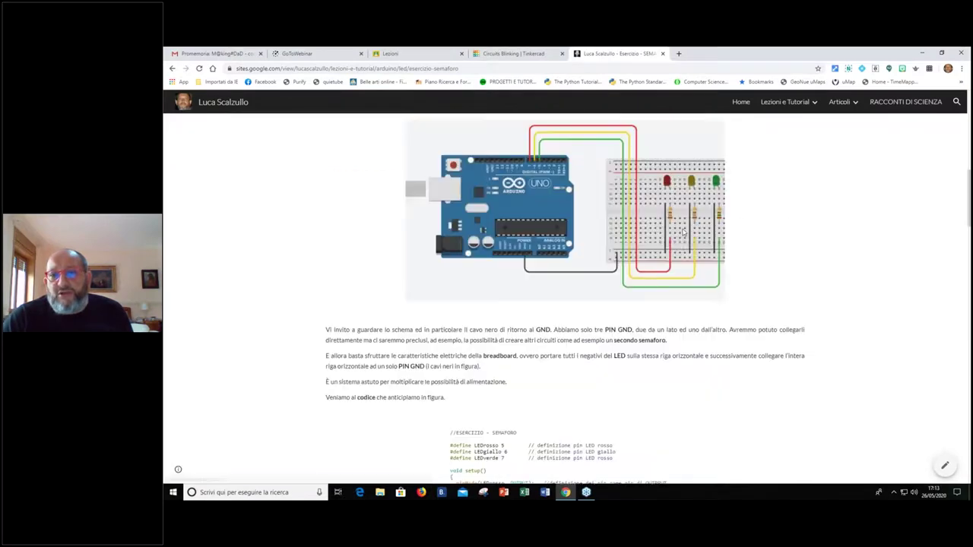
pyautogui.scroll(-10, 682, 232)
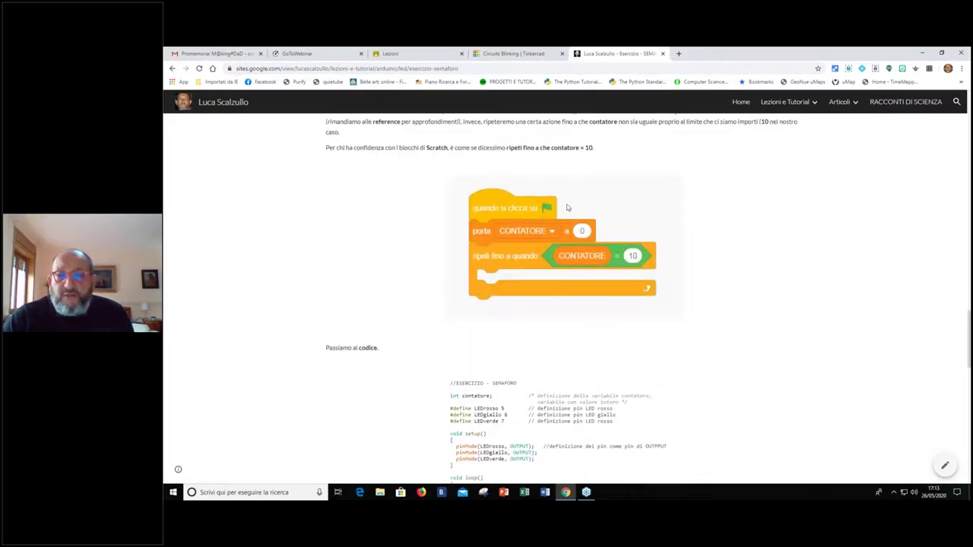
pyautogui.scroll(-3, 577, 244)
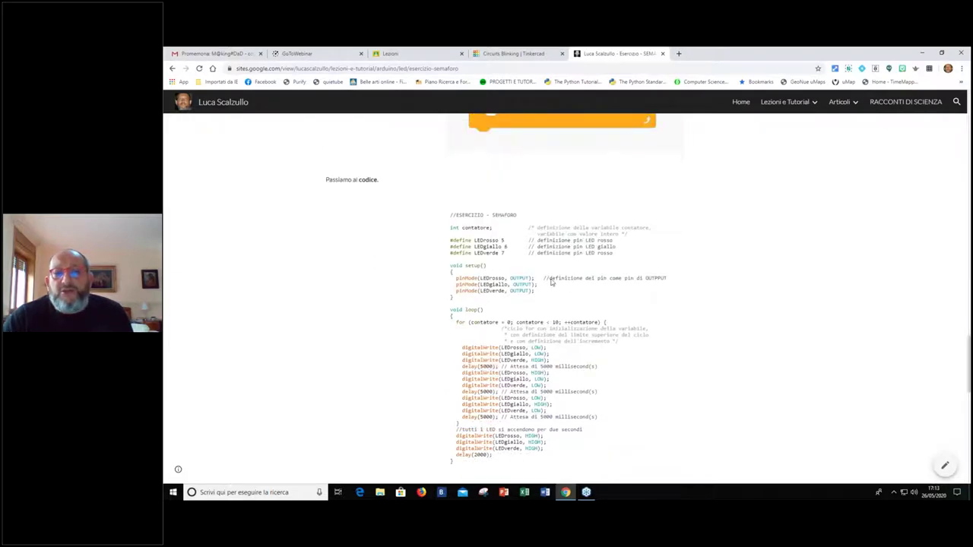
pyautogui.scroll(10, 770, 221)
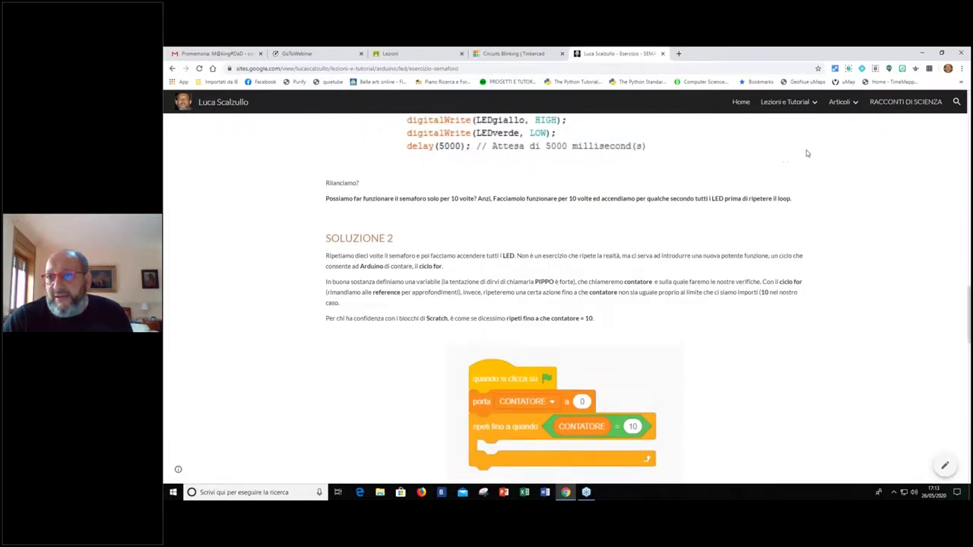
pyautogui.click(816, 101)
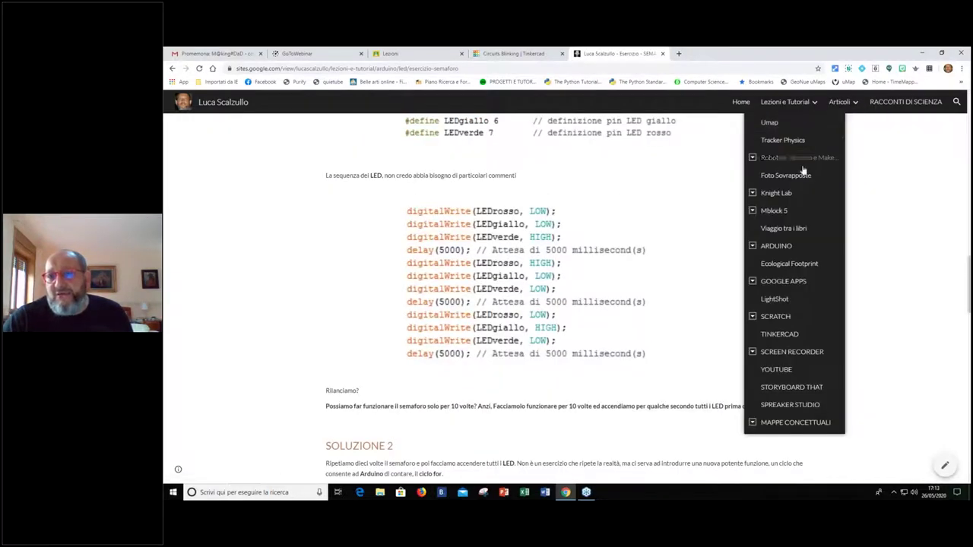
pyautogui.click(752, 246)
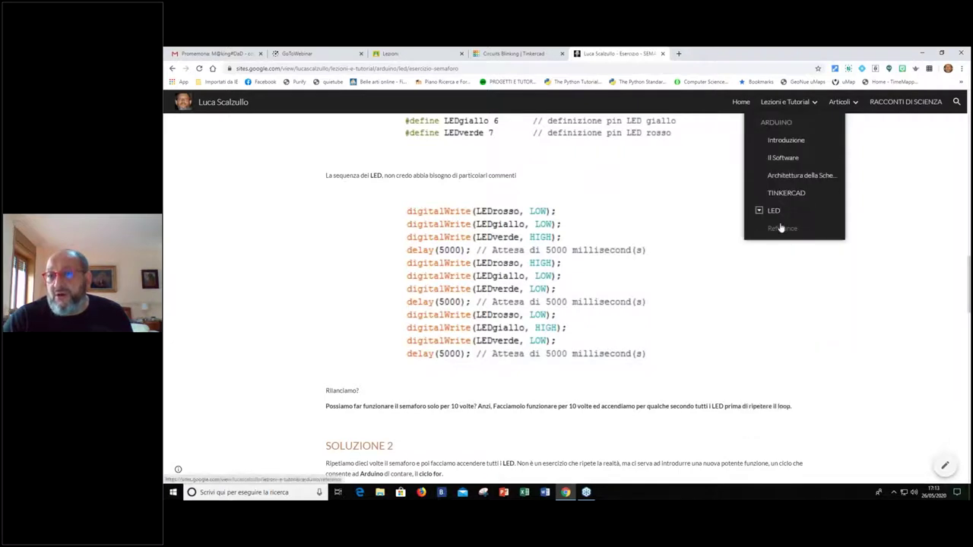
# Read the Arduino Reference page on digitalWrite, pinMode, delay, for, #define and int, then close it
pyautogui.click(782, 230)
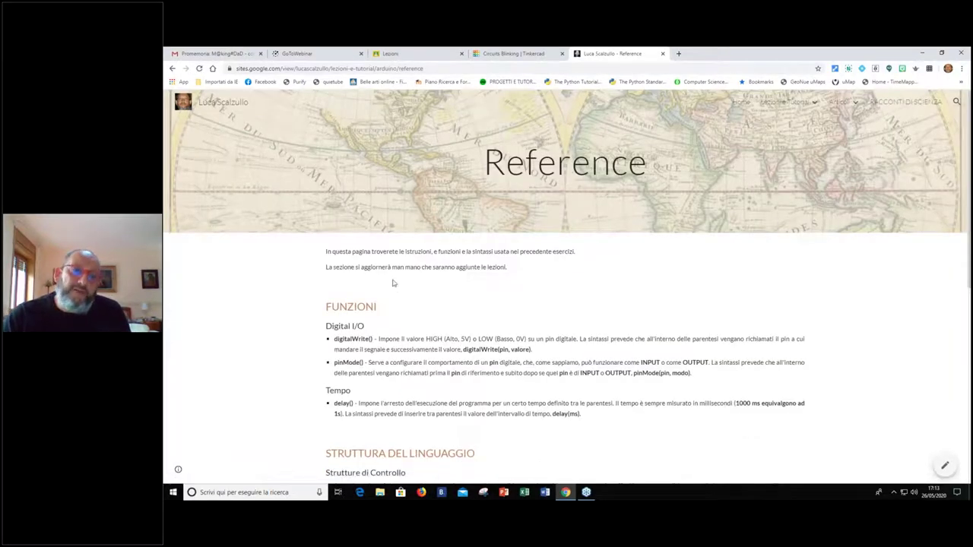
pyautogui.scroll(-2, 392, 282)
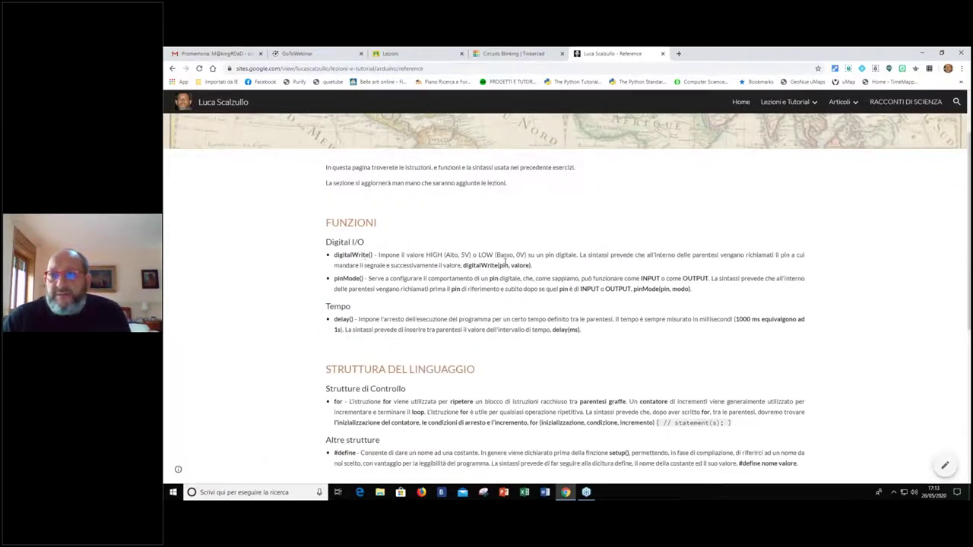
pyautogui.scroll(-2, 411, 236)
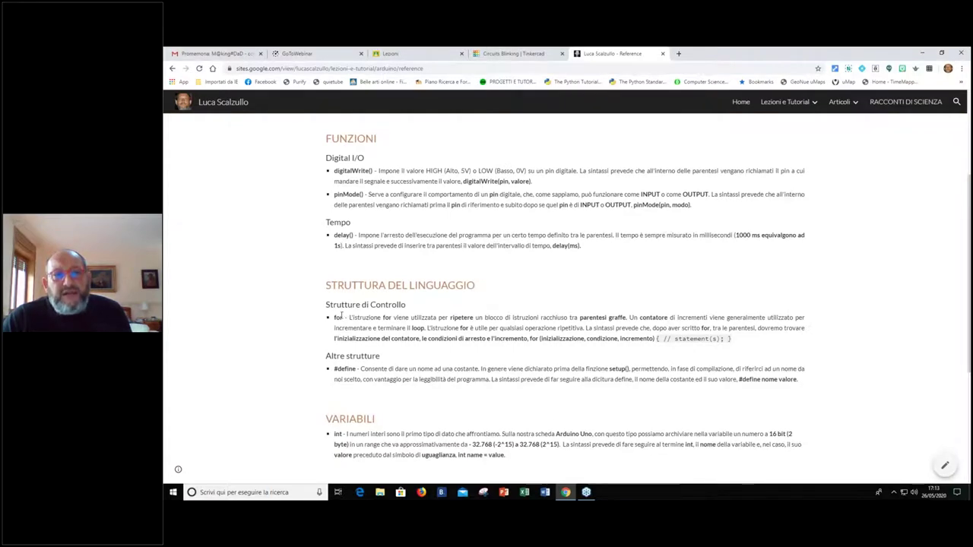
pyautogui.scroll(-2, 354, 347)
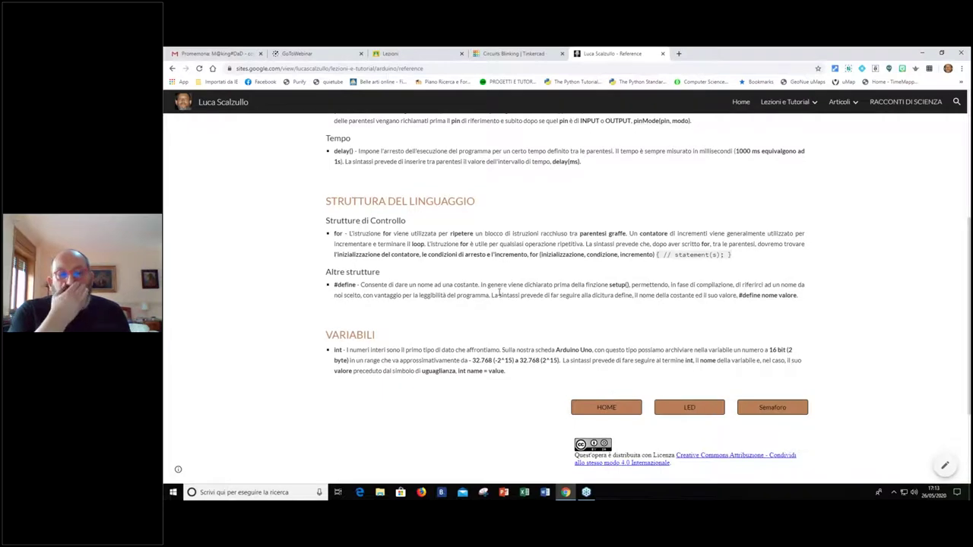
pyautogui.scroll(4, 514, 288)
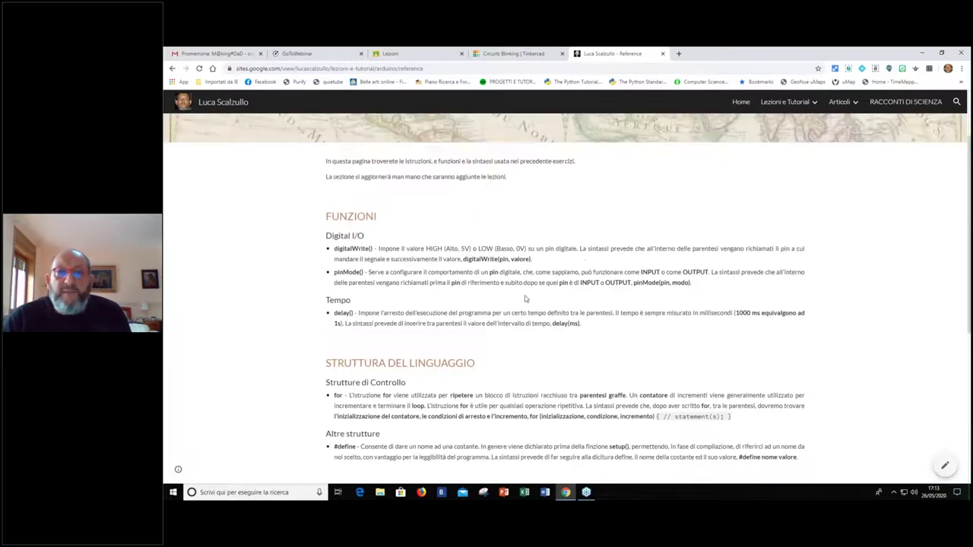
pyautogui.scroll(-2, 439, 243)
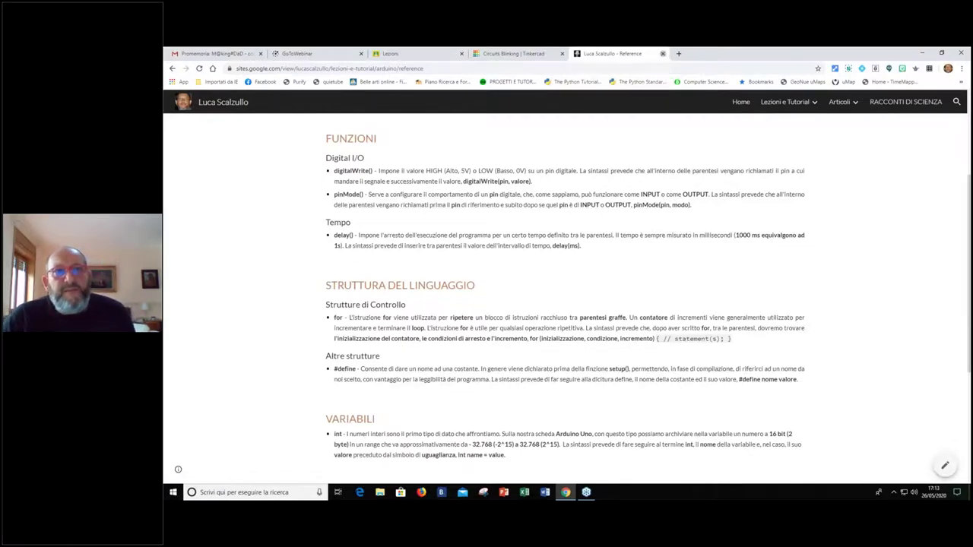
pyautogui.click(661, 53)
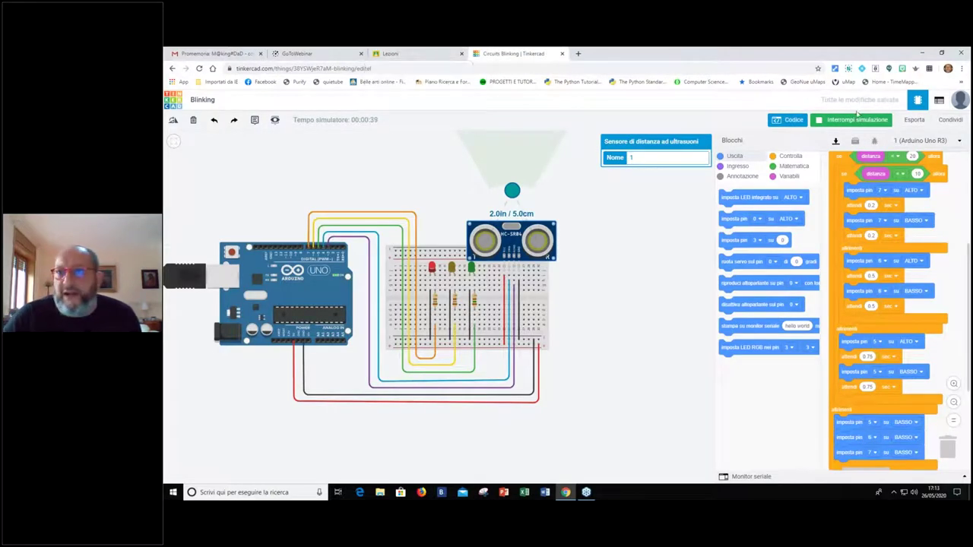
# Stop the running simulation of the Blinking Arduino LED circuit with Interrompi simulazione
pyautogui.click(839, 120)
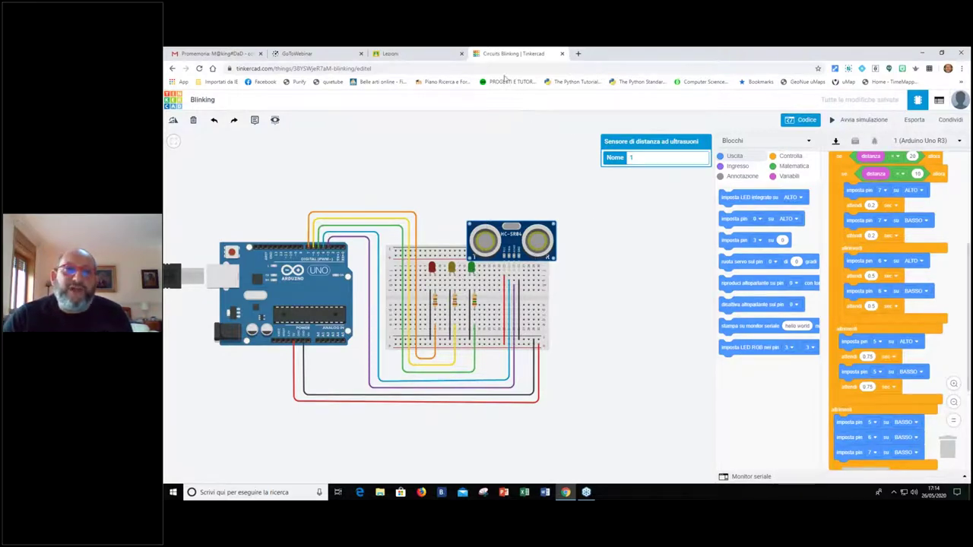
# In the Ordine segreto degli Jedi class, start a new Compito from Lavori del corso
pyautogui.click(428, 55)
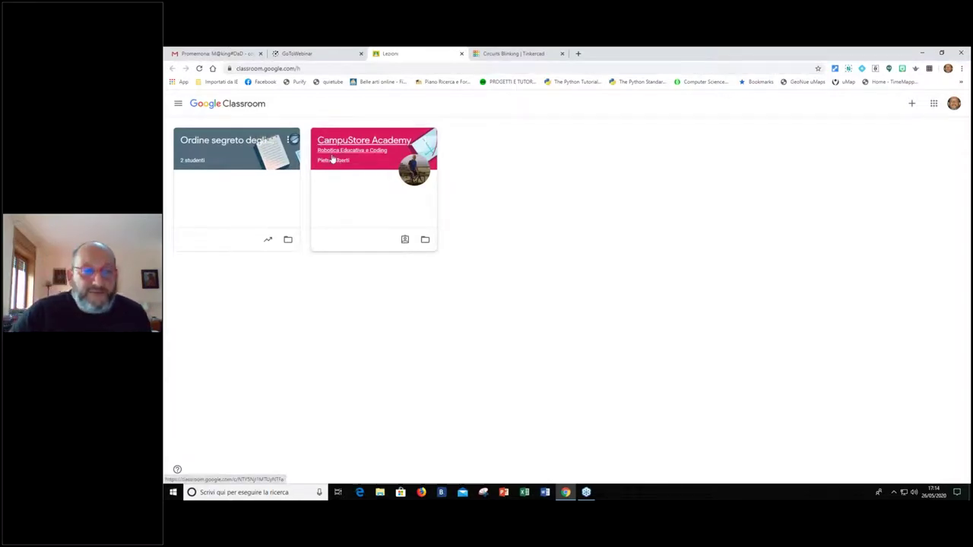
pyautogui.click(244, 152)
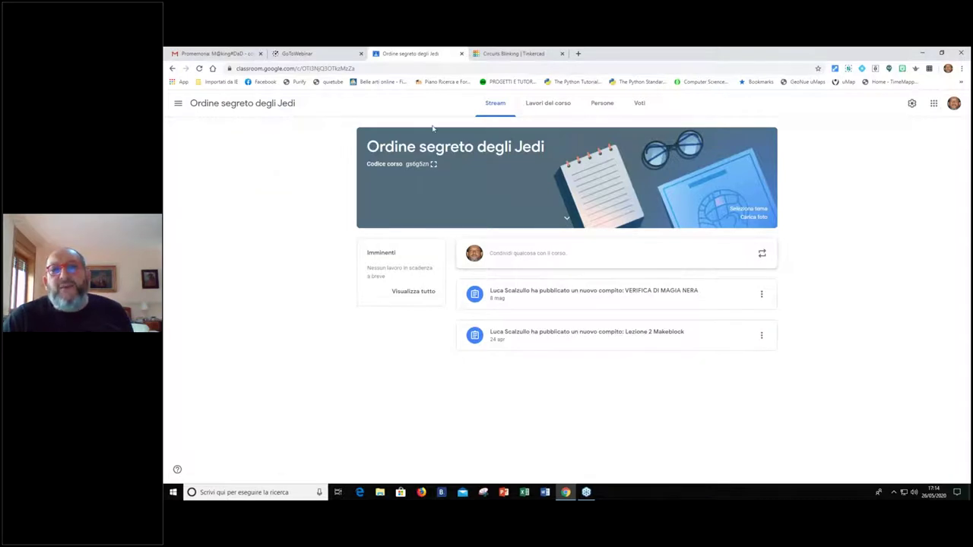
pyautogui.click(538, 106)
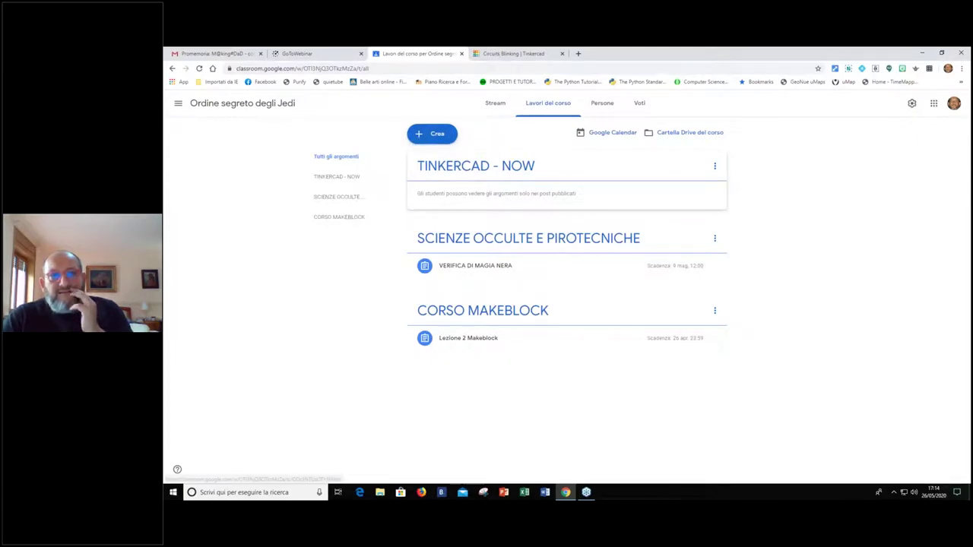
pyautogui.click(420, 137)
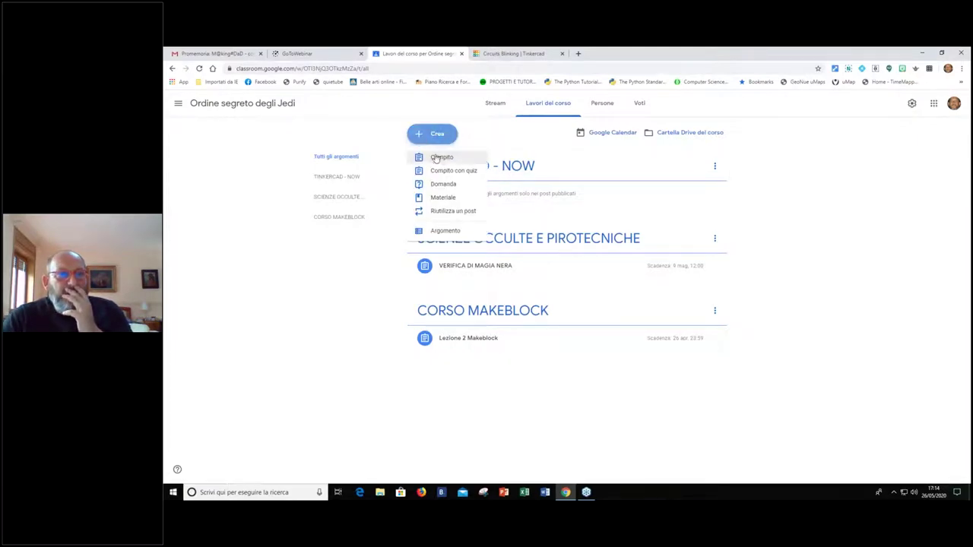
pyautogui.click(437, 160)
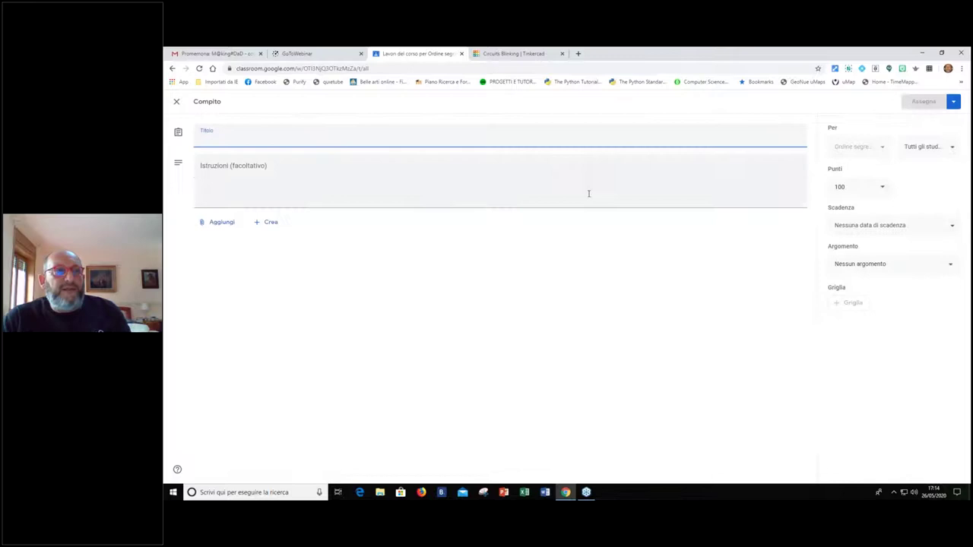
# Post a Compito titled DISEGNO with instructions 'ALLEGATE UN DISEGNO FATTO CON TINKERCAD'
pyautogui.write('DISEGNO')
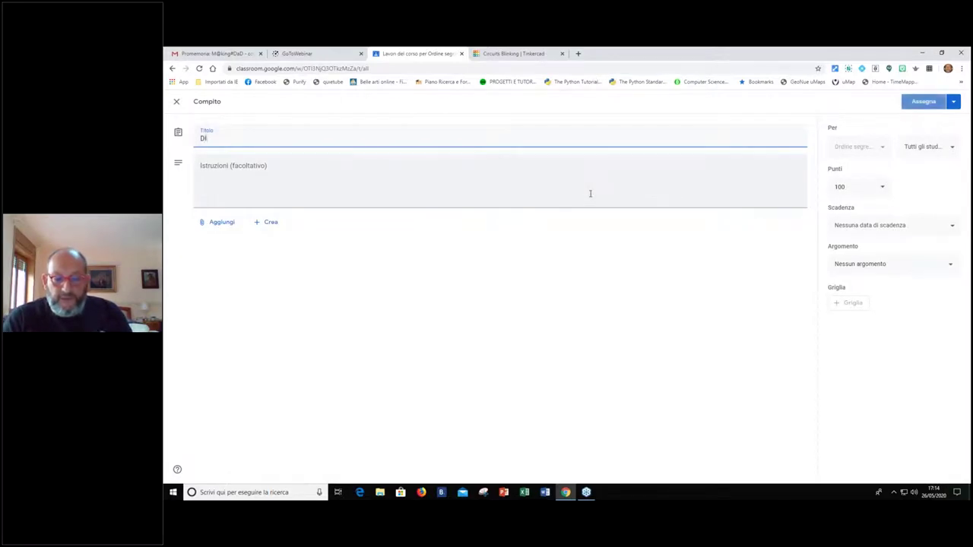
pyautogui.click(642, 167)
pyautogui.write('ALLEGATE UN DISE')
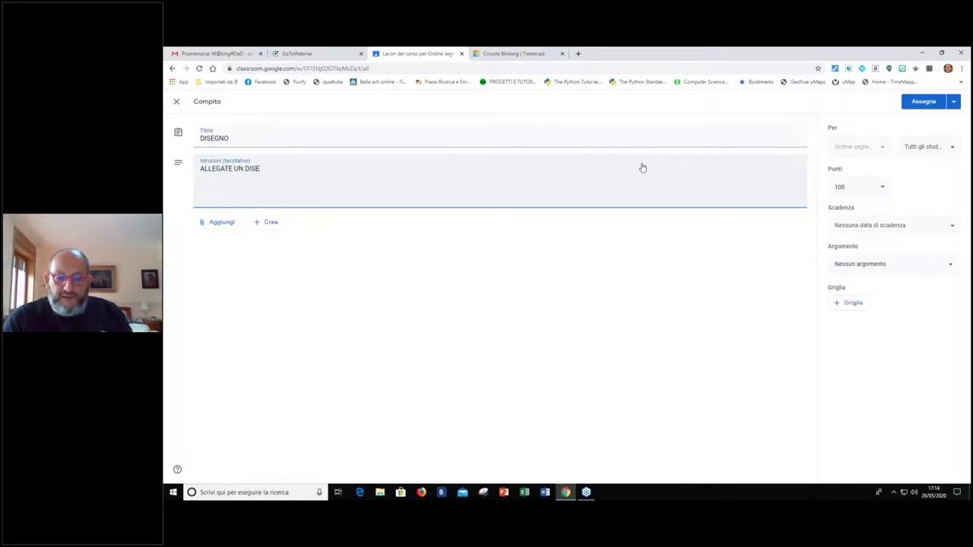
pyautogui.write('GNO FATTO CO')
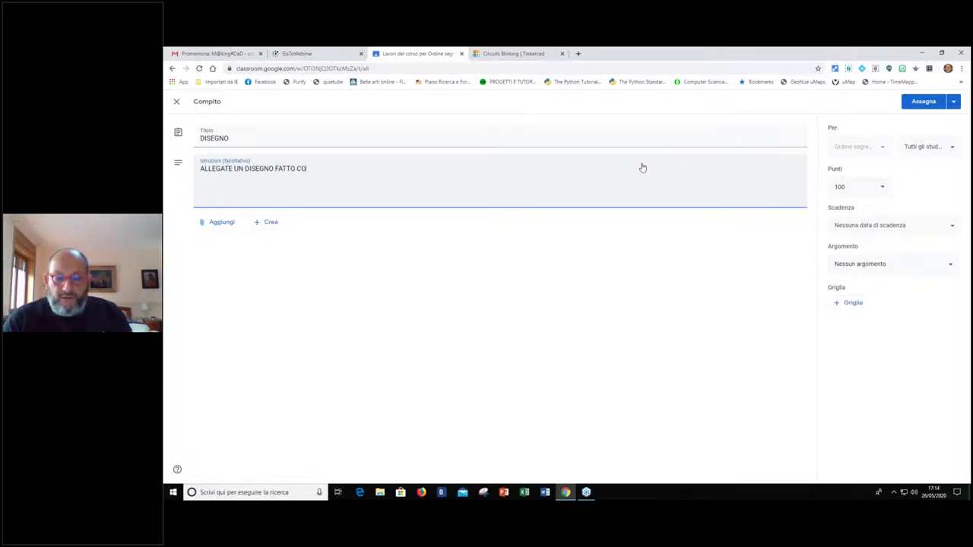
pyautogui.write('N TINKERCAD')
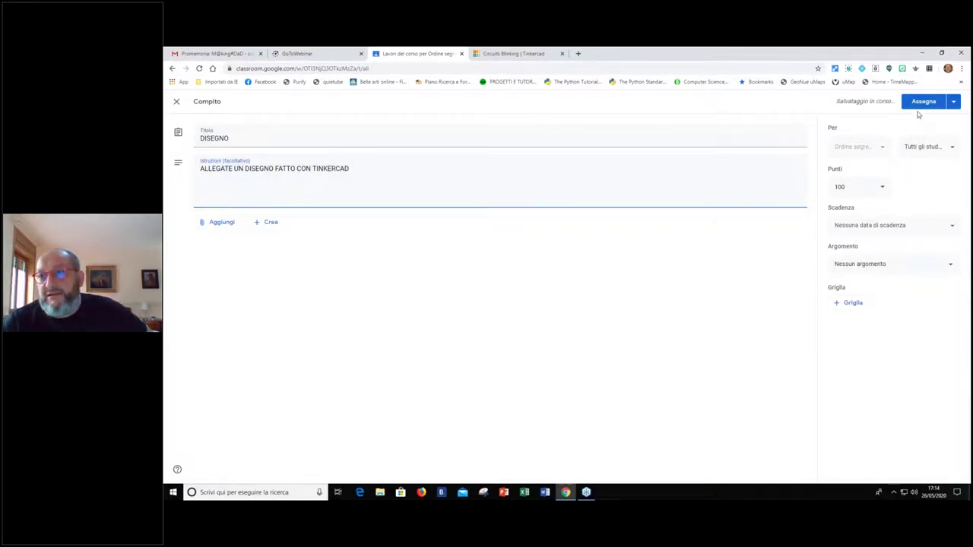
pyautogui.click(921, 103)
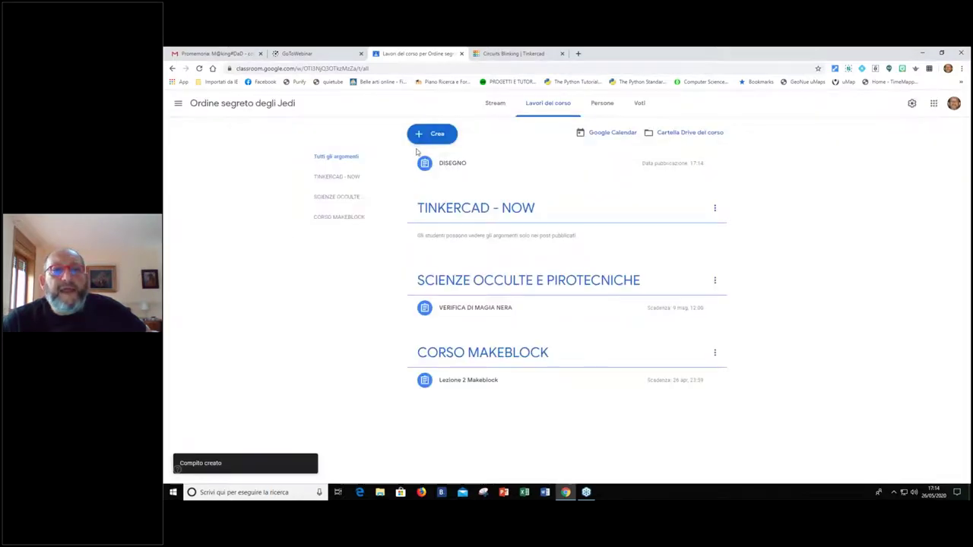
# Edit the DISEGNO assignment to file it under the TINKERCAD - NOW topic and save
pyautogui.click(715, 163)
pyautogui.click(704, 183)
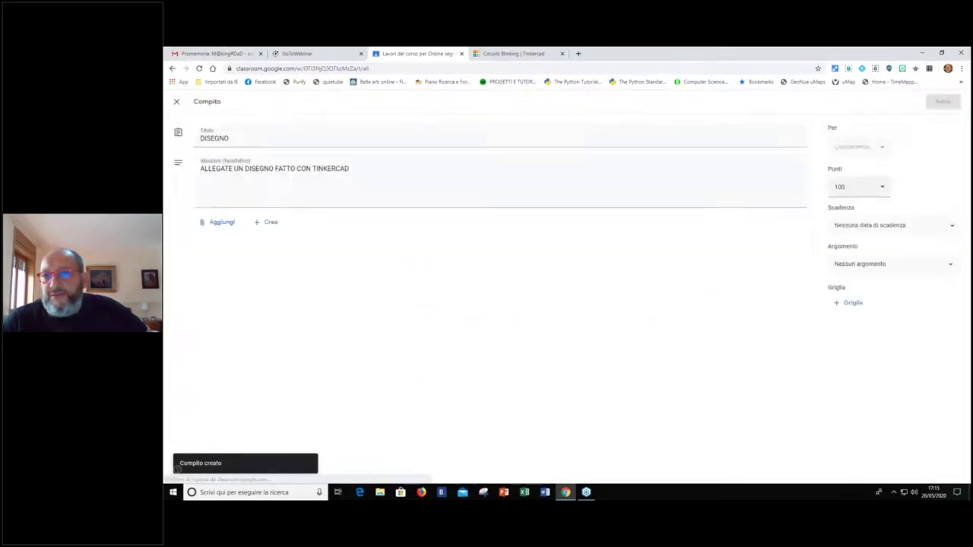
pyautogui.click(854, 272)
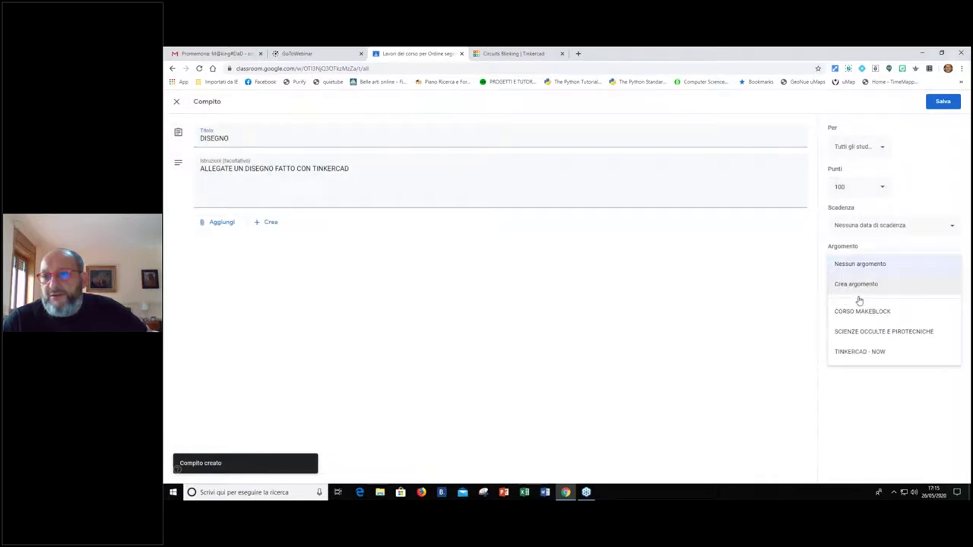
pyautogui.click(857, 351)
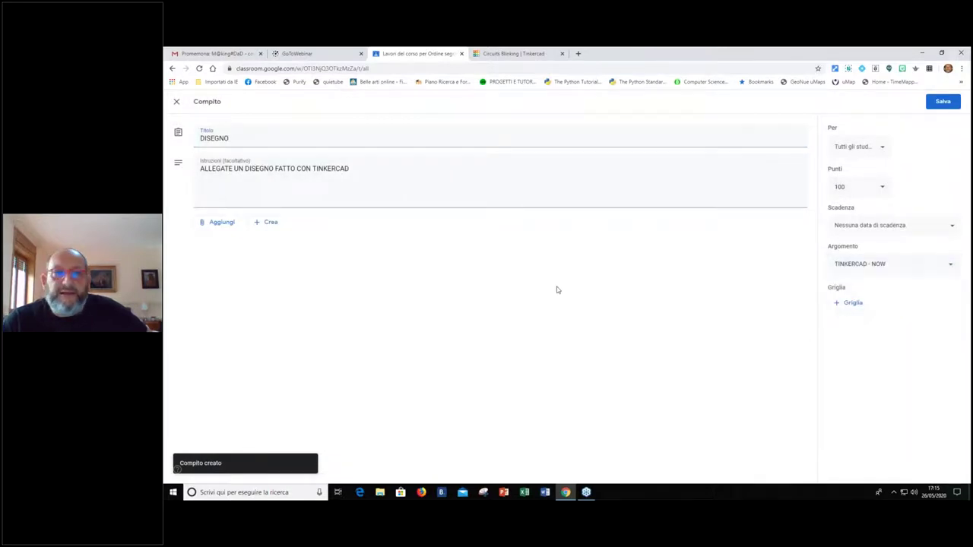
pyautogui.click(932, 102)
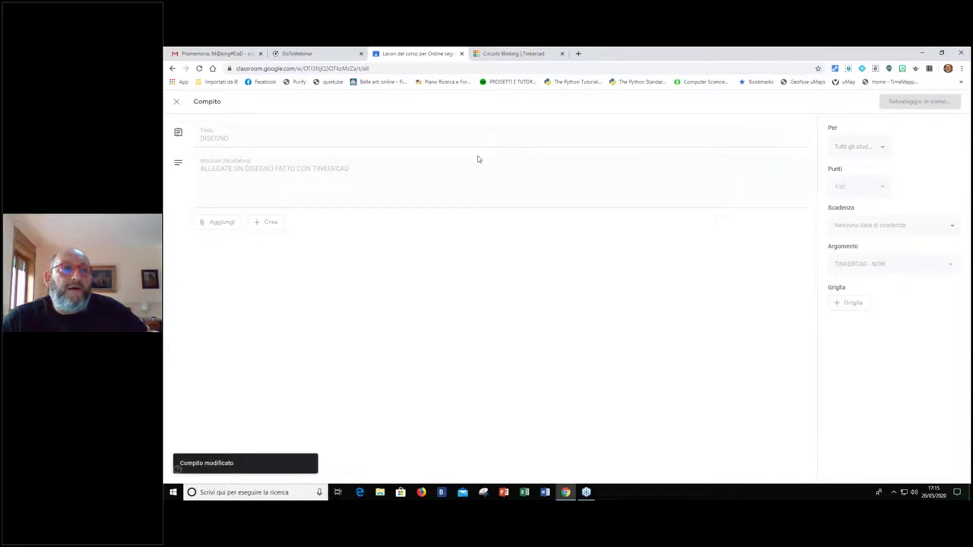
pyautogui.click(427, 135)
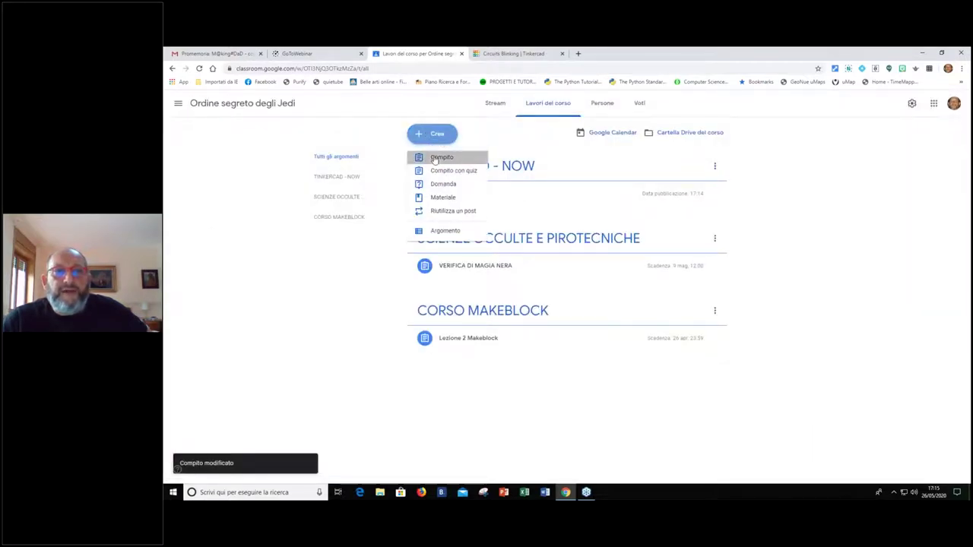
# Post a Compito titled Circuito asking for an LED switch-on circuit made with TINKERCAD
pyautogui.click(436, 156)
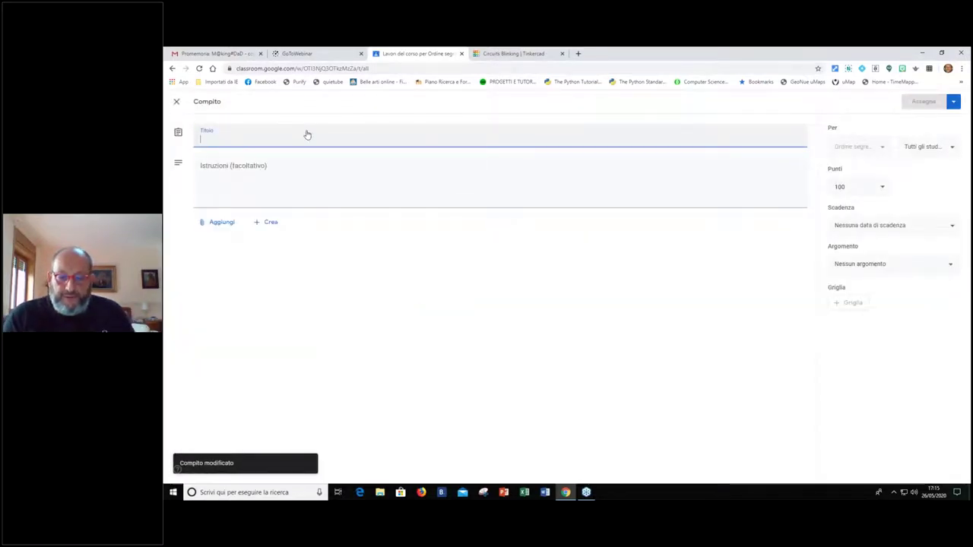
pyautogui.write('Circuito')
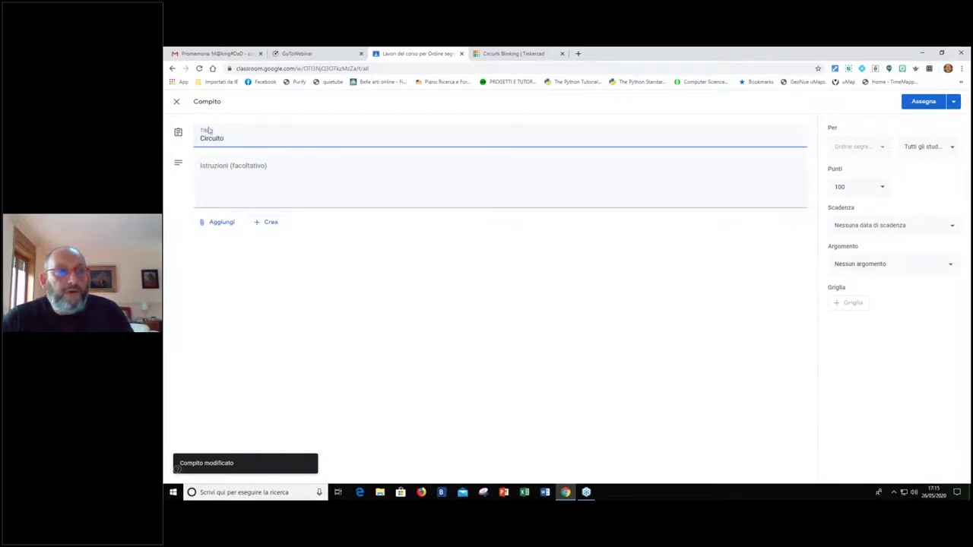
pyautogui.click(251, 171)
pyautogui.write('C')
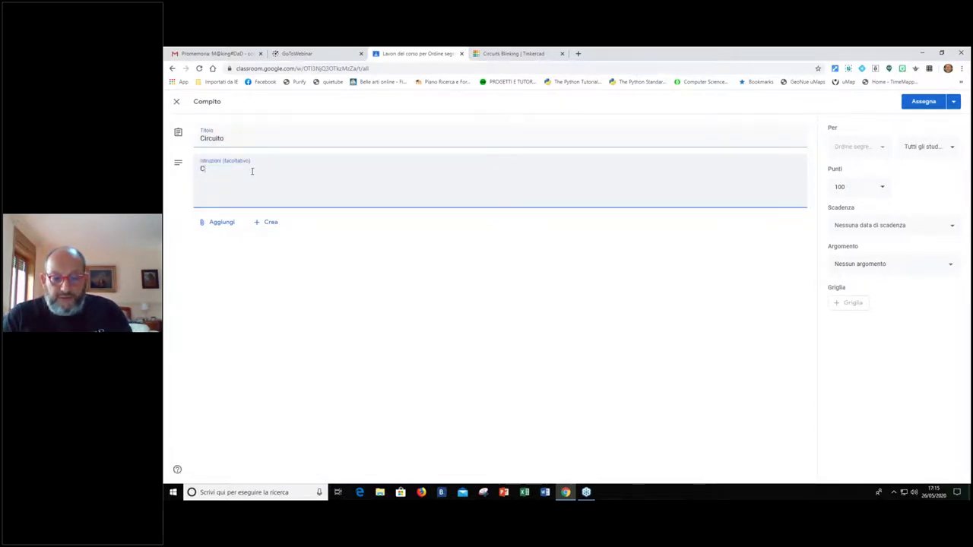
pyautogui.write('rea un circuito di a')
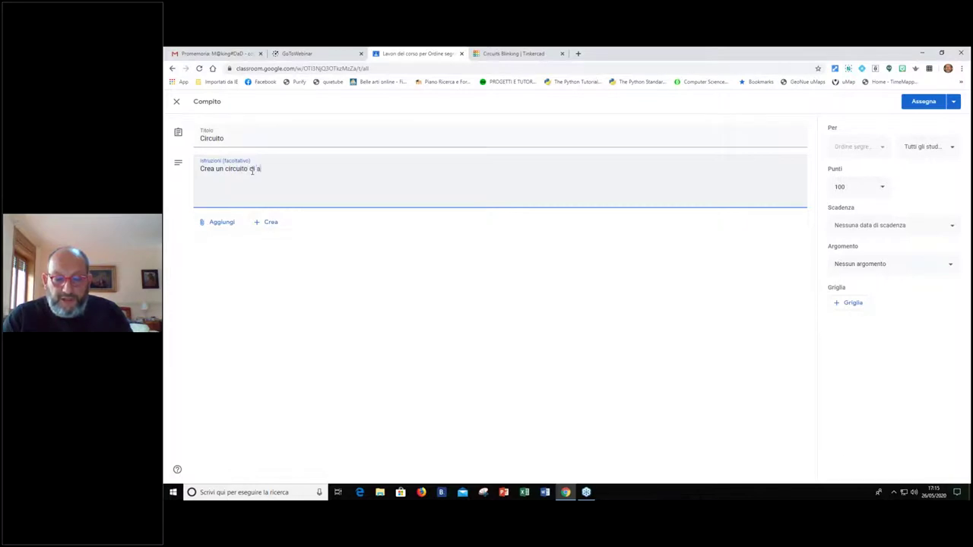
pyautogui.write('ccenzione di un LED con TINKERCADS')
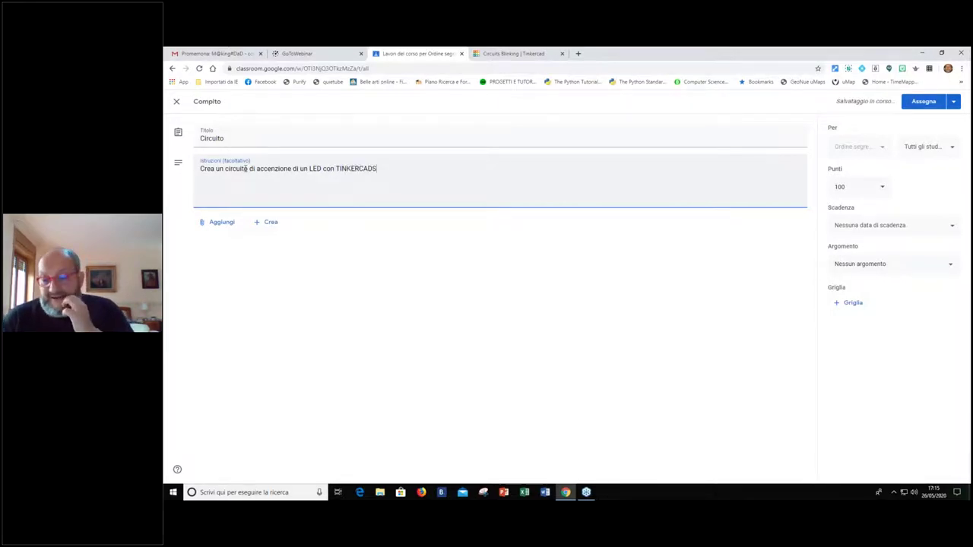
pyautogui.press('BackSpace')
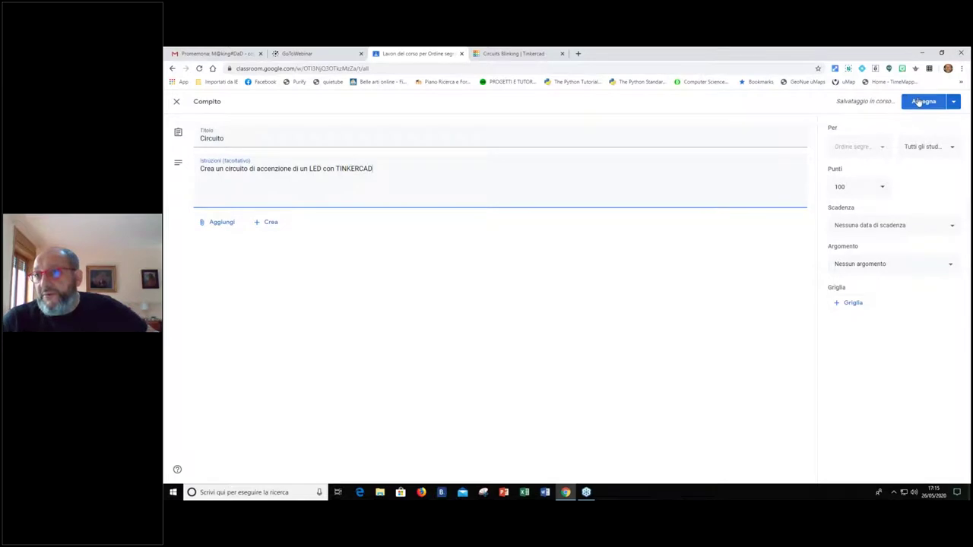
pyautogui.click(923, 101)
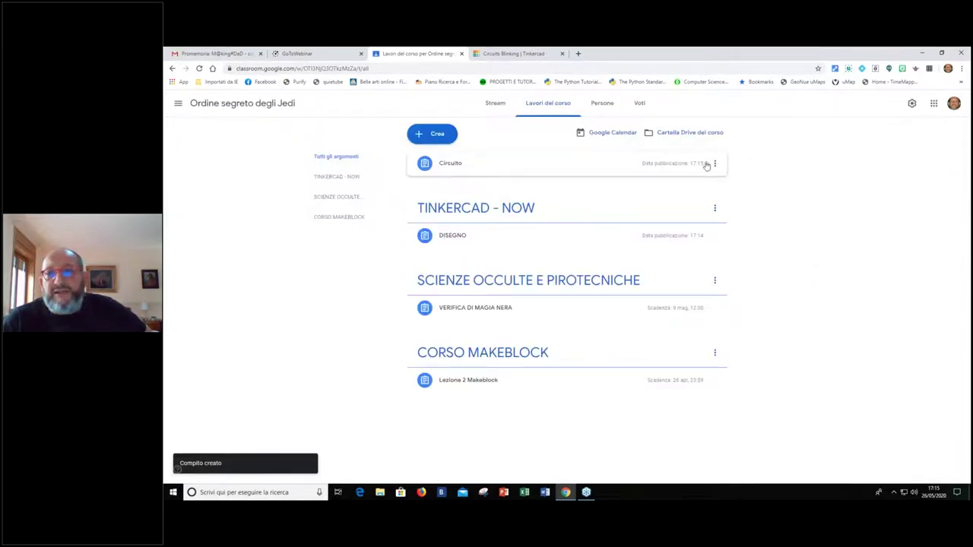
# Edit the Circuito assignment to file it under the TINKERCAD - NOW topic and save
pyautogui.click(714, 163)
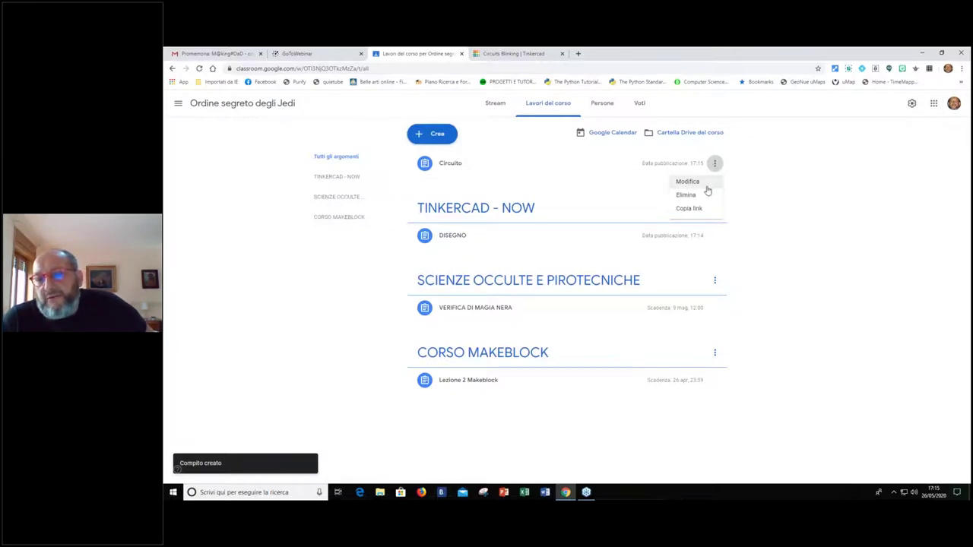
pyautogui.click(706, 185)
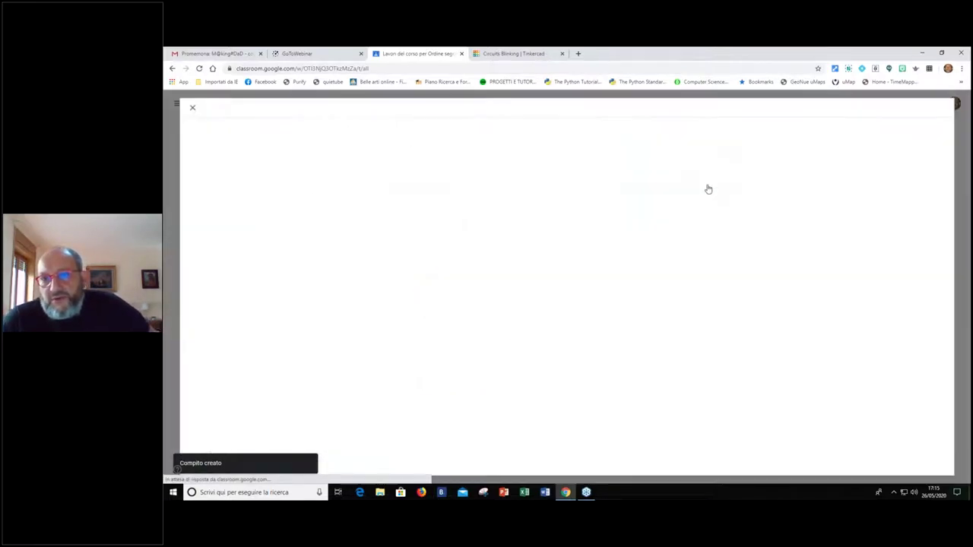
pyautogui.click(880, 263)
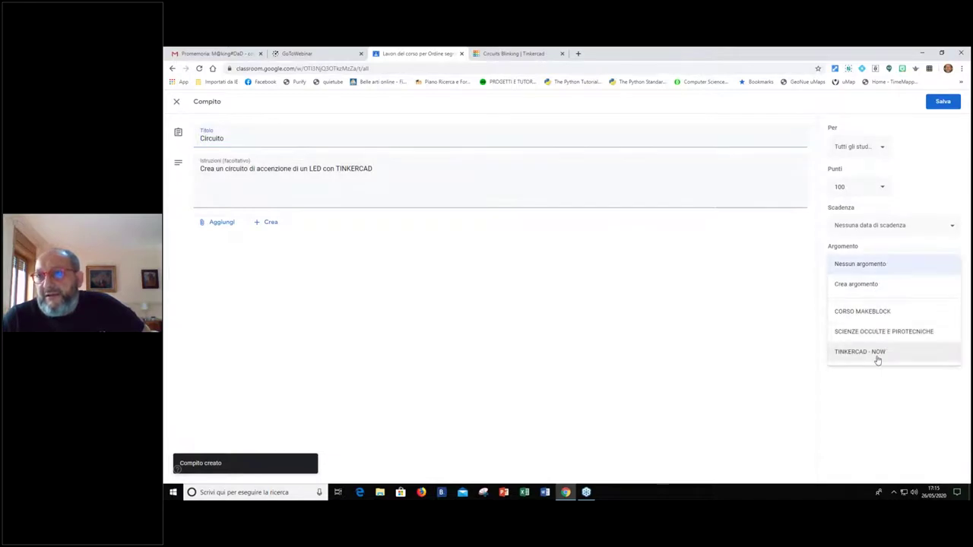
pyautogui.click(877, 354)
pyautogui.click(933, 102)
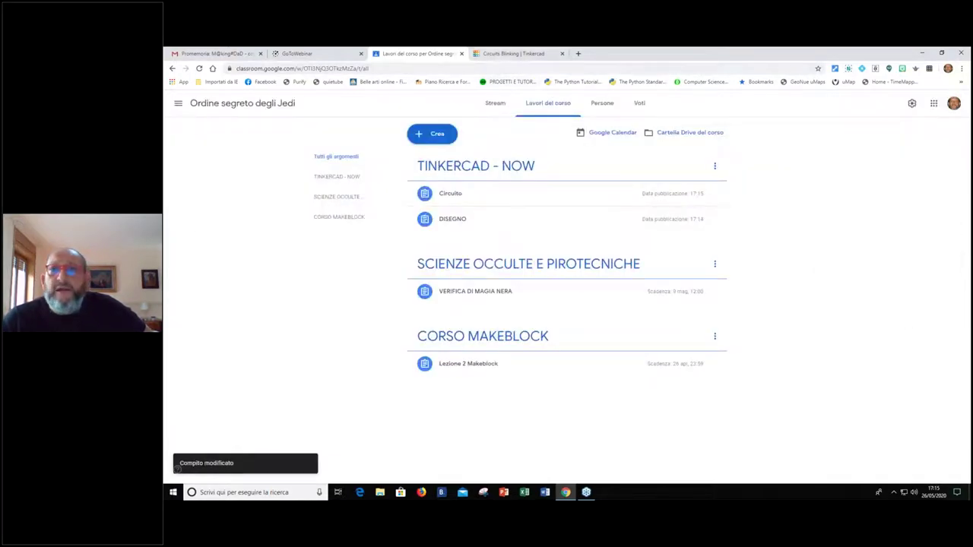
# In a new incognito window, find the Tinkercad website and choose sign-in with Google
pyautogui.click(964, 67)
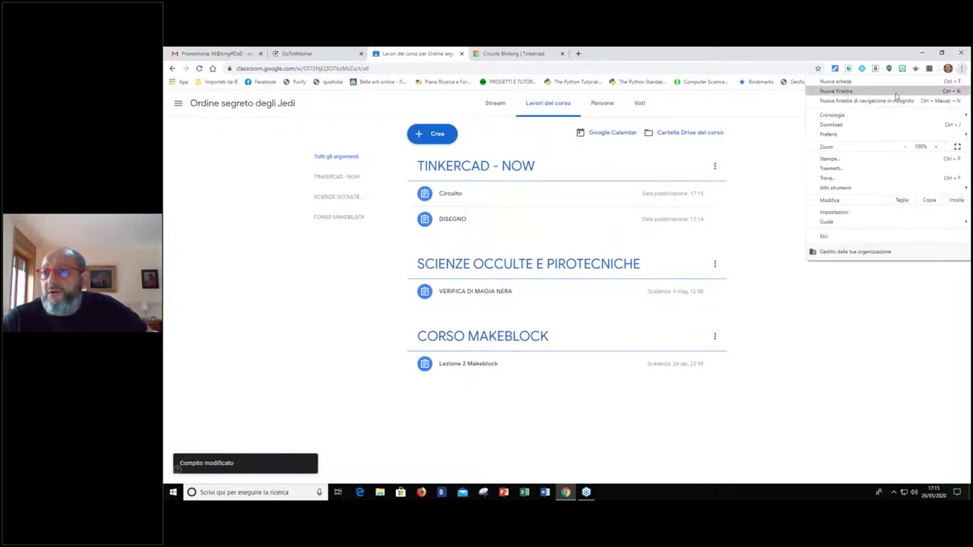
pyautogui.click(897, 97)
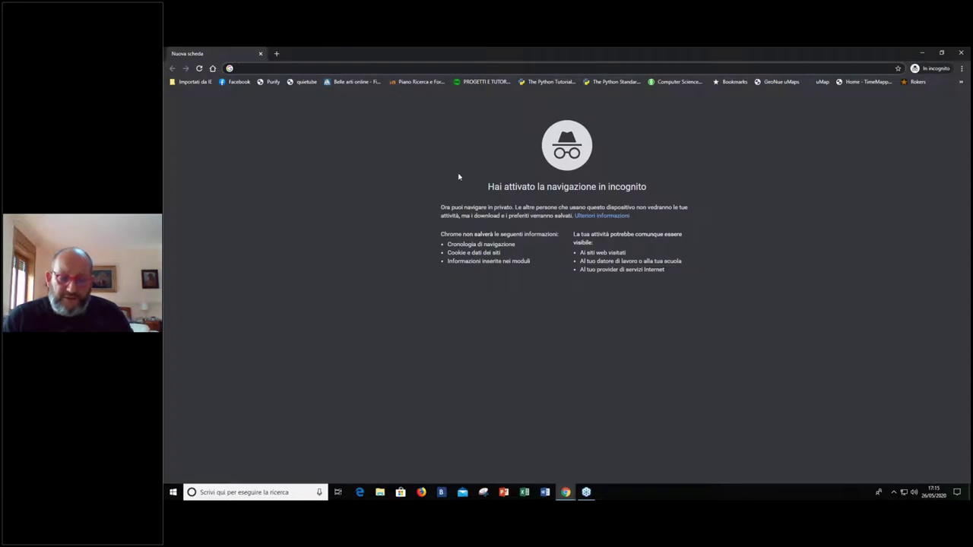
pyautogui.write('tinkercad')
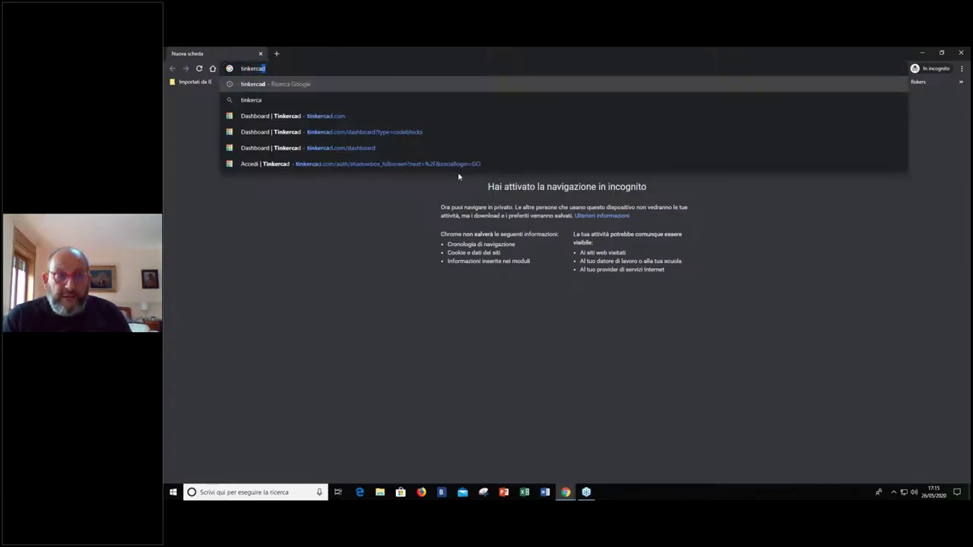
pyautogui.press('Return')
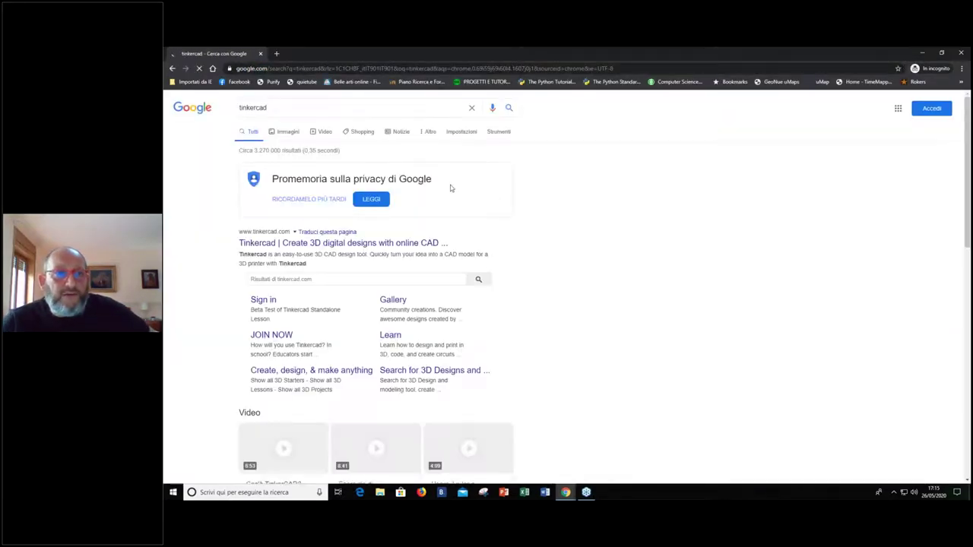
pyautogui.click(280, 243)
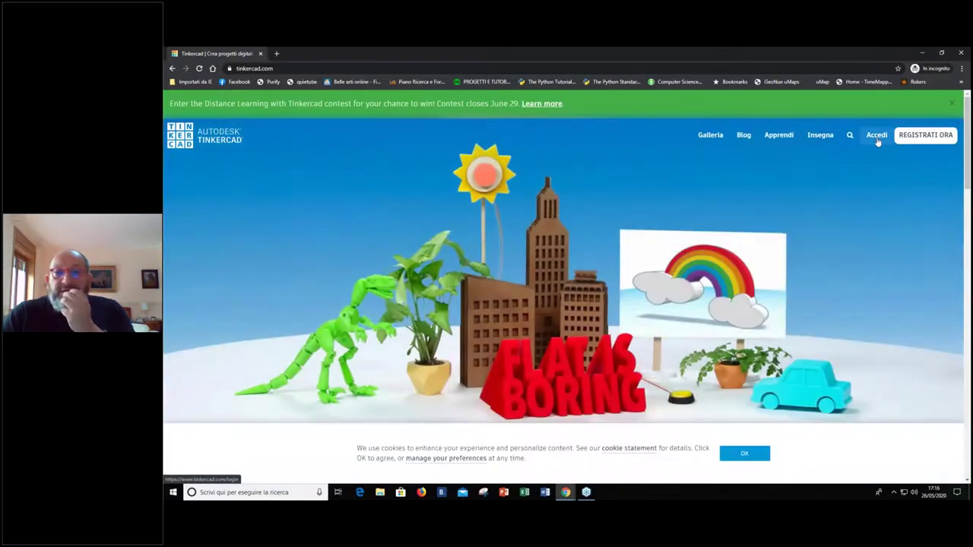
pyautogui.click(875, 135)
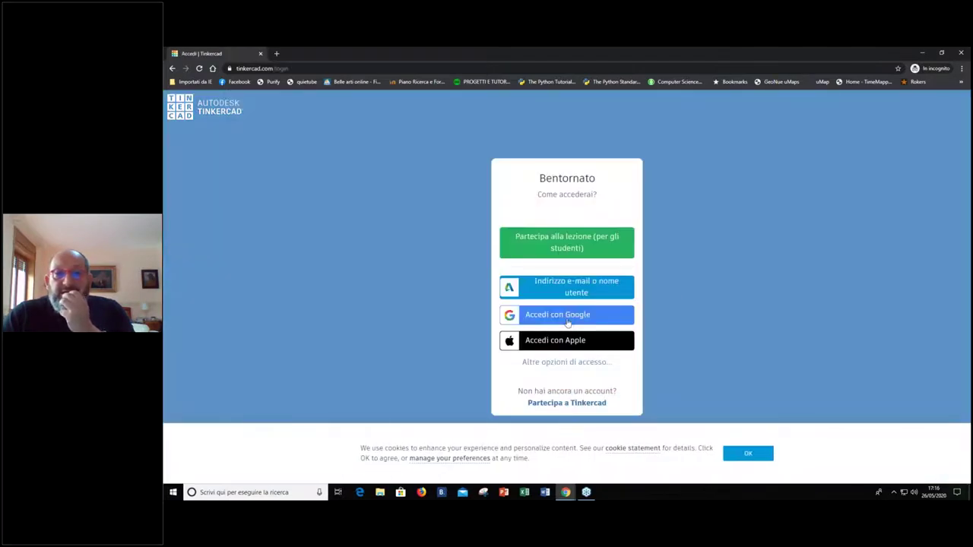
pyautogui.click(567, 321)
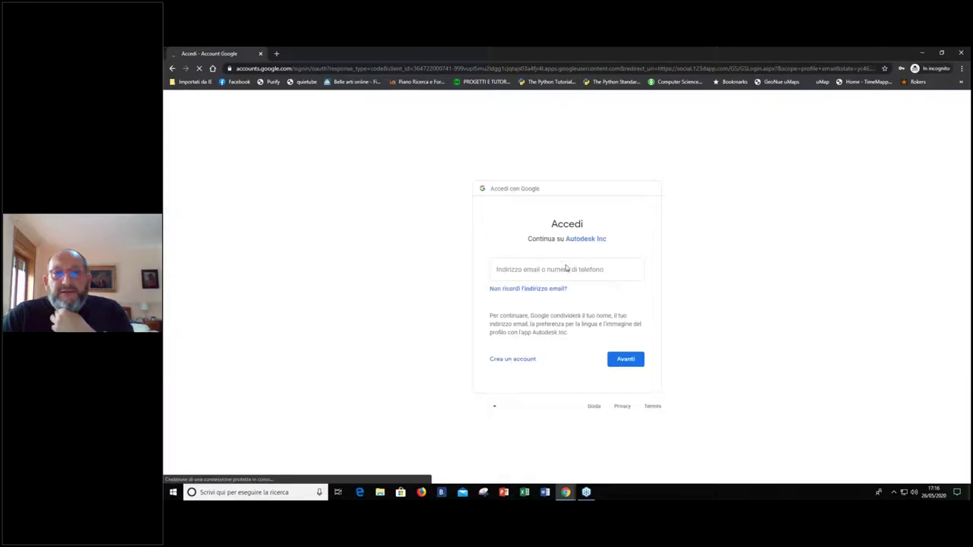
# Enter the Google account's e-mail and password to finish signing in
pyautogui.click(570, 266)
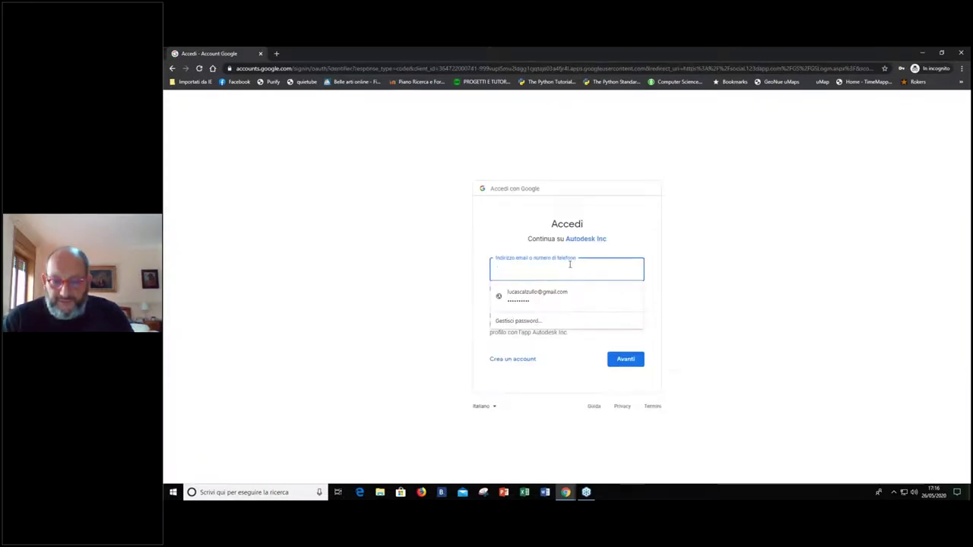
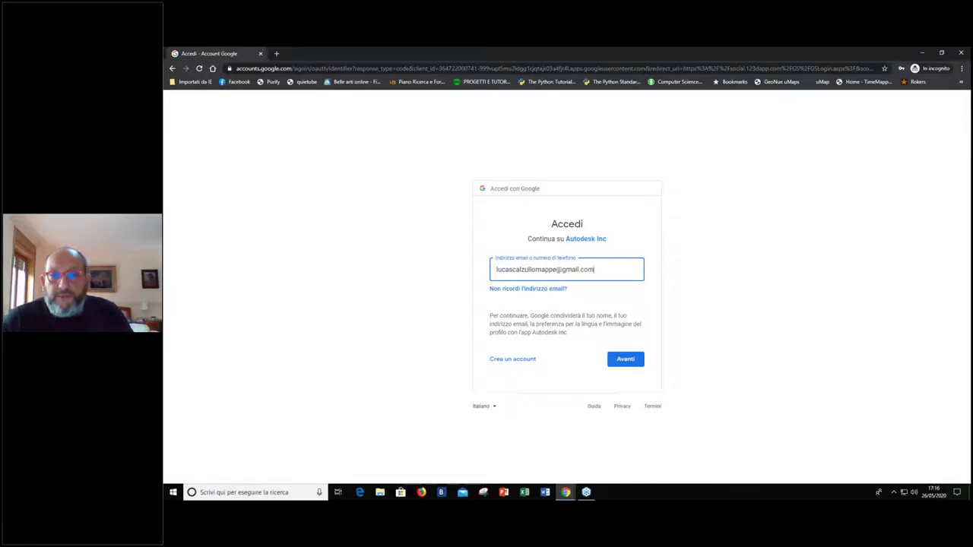
pyautogui.click(624, 358)
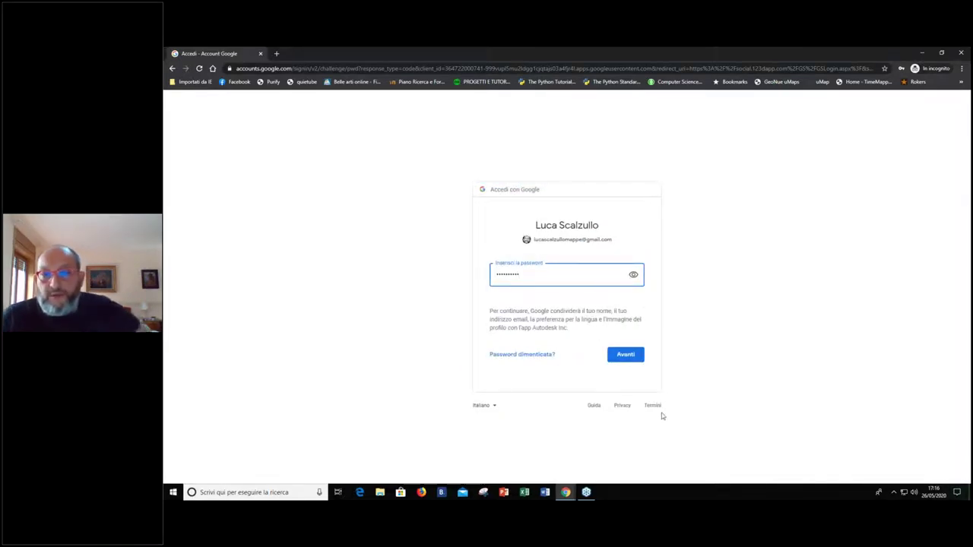
pyautogui.click(635, 356)
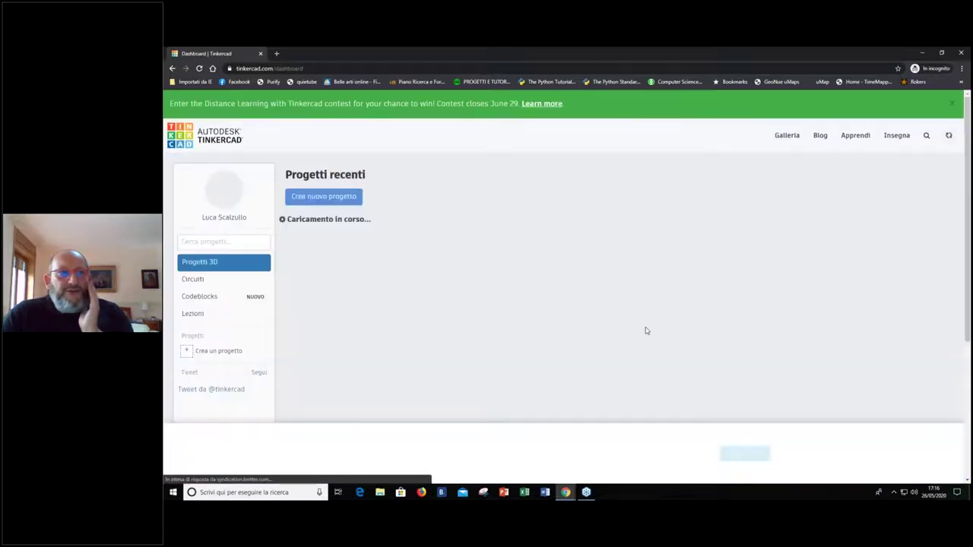
# Open the Incredible Jaban-Habbi circuit from Circuiti in the editor, dismissing the cookie notice
pyautogui.click(199, 279)
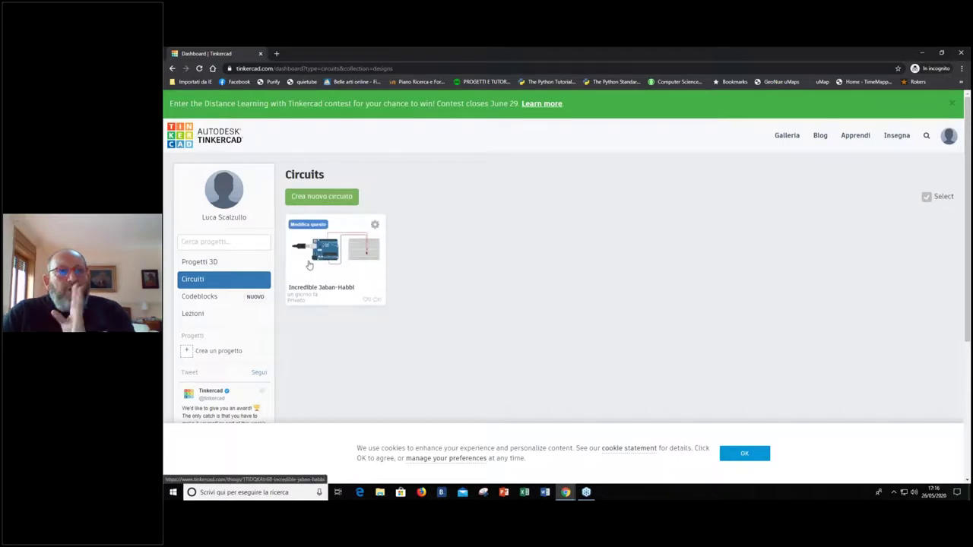
pyautogui.click(334, 251)
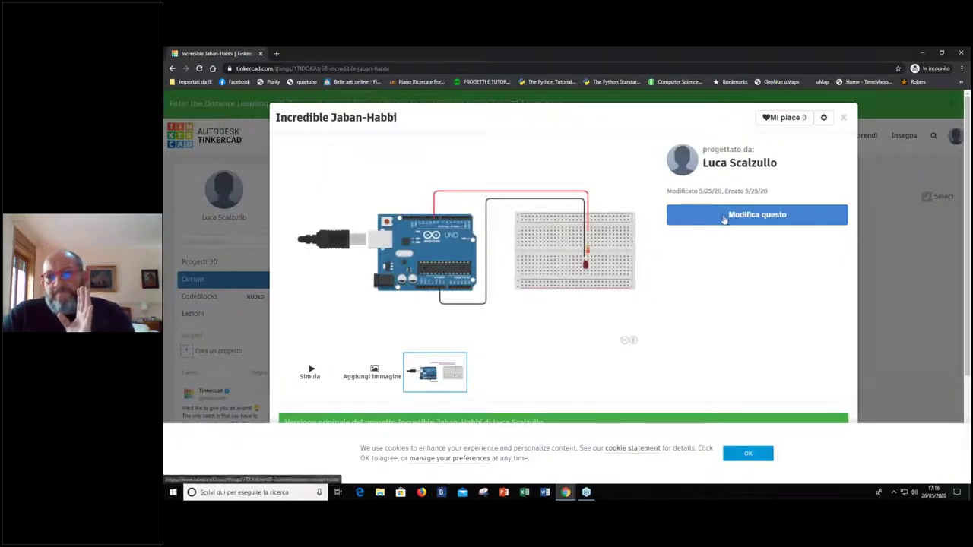
pyautogui.click(724, 217)
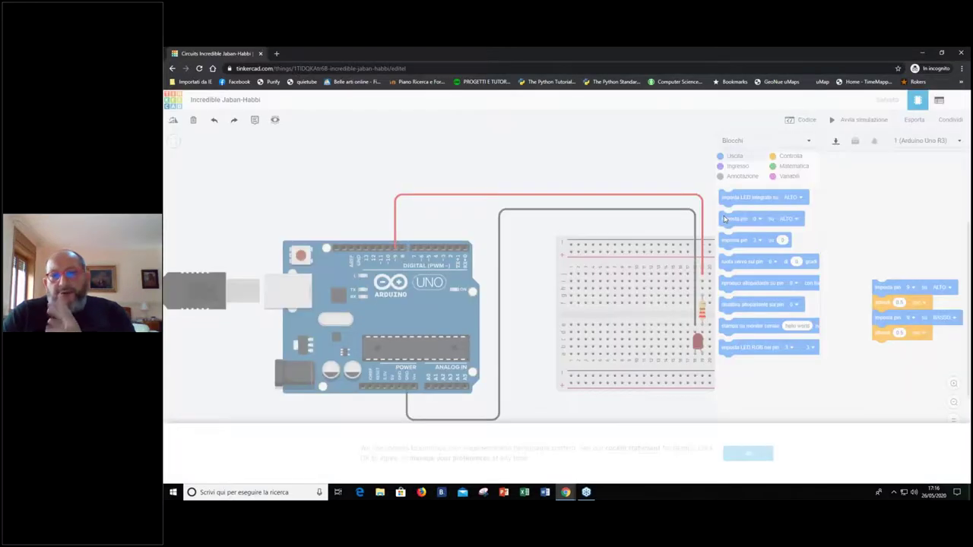
pyautogui.click(745, 455)
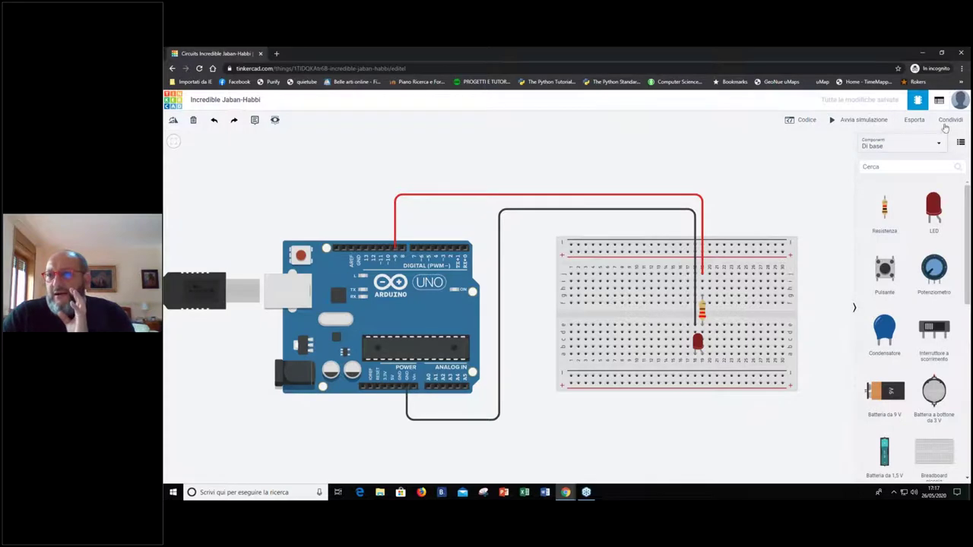
# Copy the circuit's collaboration link via Condividi > Invita persone
pyautogui.click(949, 119)
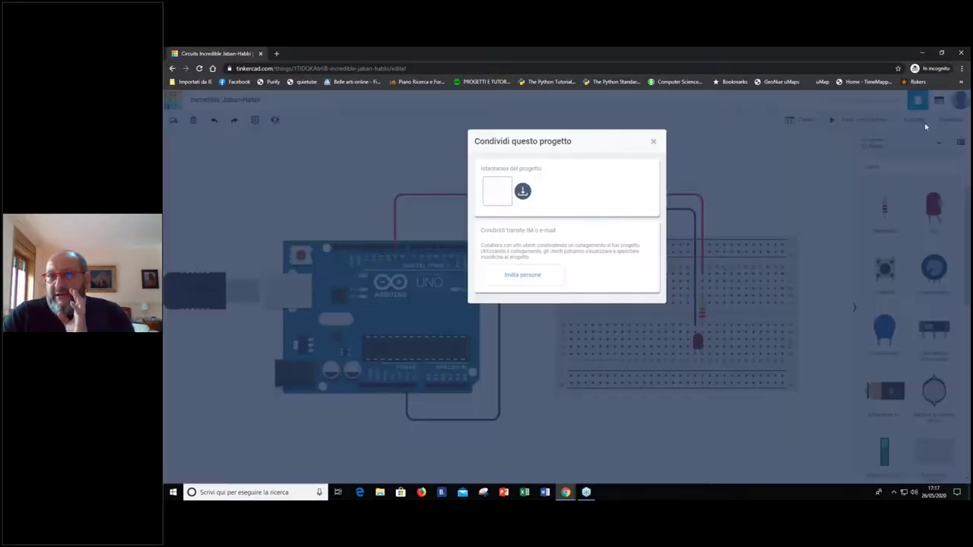
pyautogui.click(531, 278)
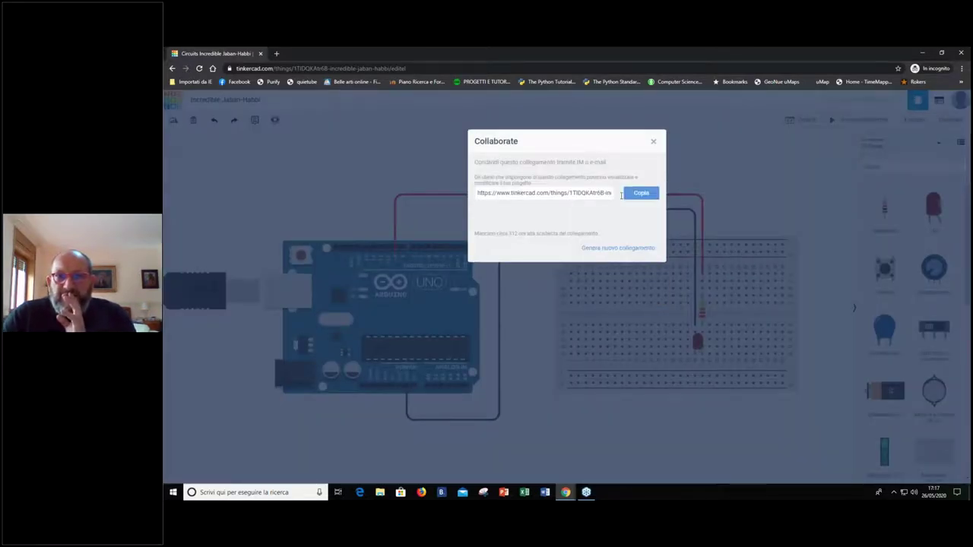
pyautogui.click(640, 195)
pyautogui.click(653, 142)
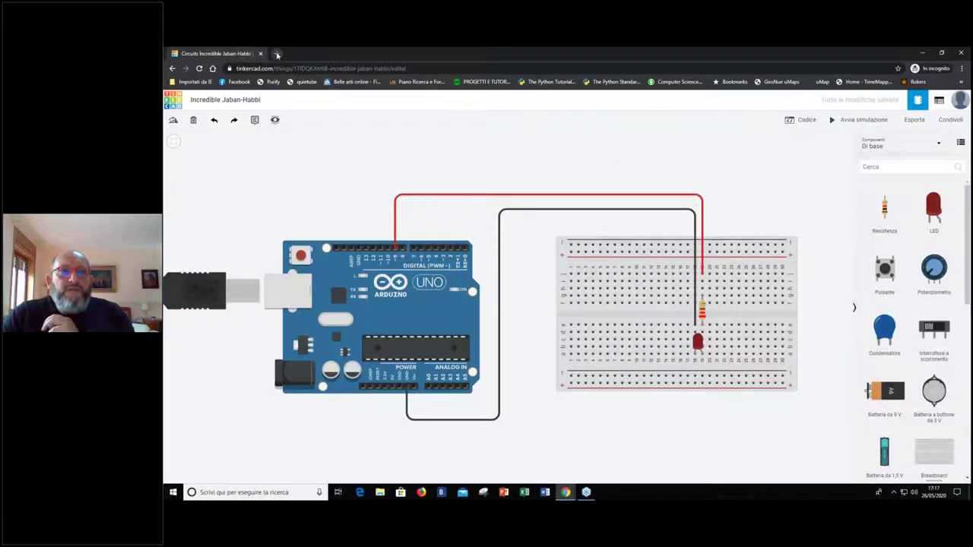
# Open Gmail in a new tab by searching the web for gmail
pyautogui.click(277, 55)
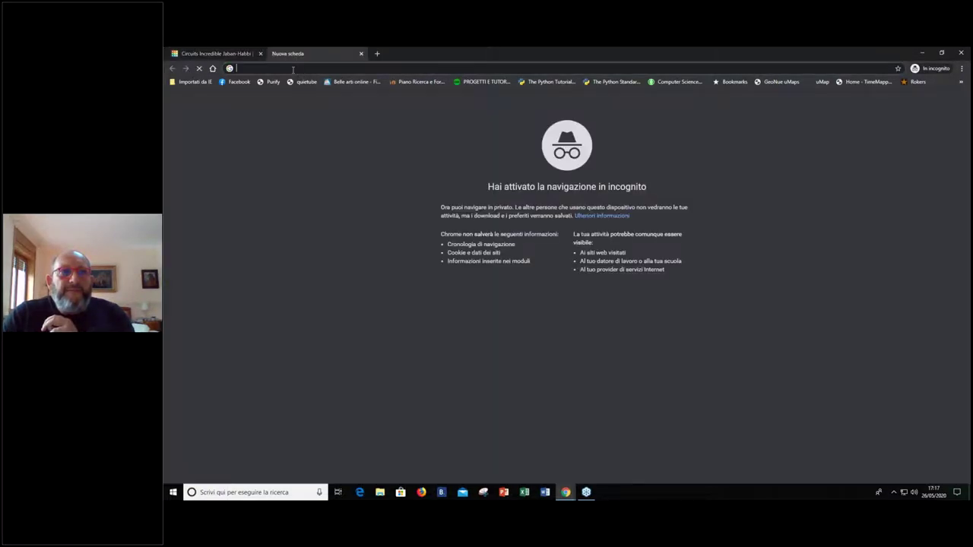
pyautogui.write('gmail')
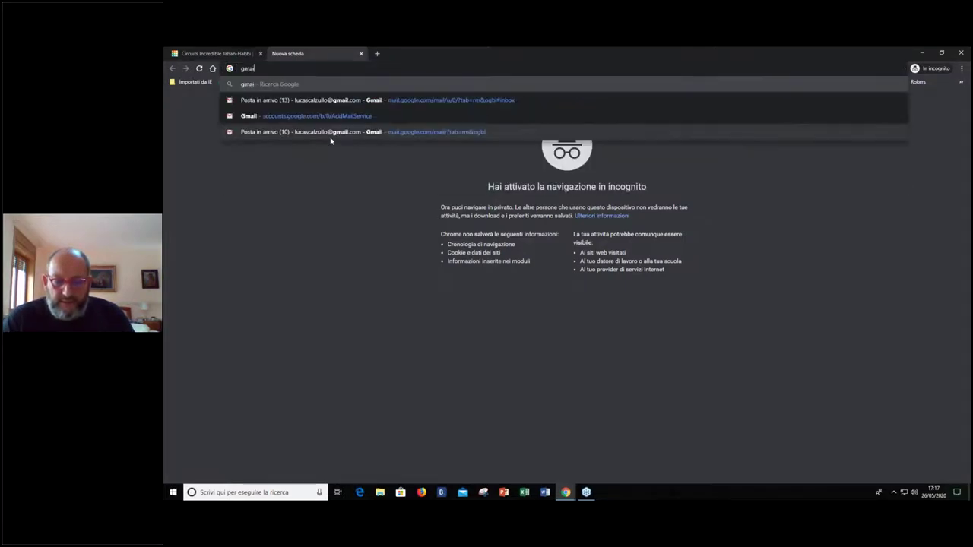
pyautogui.press('Return')
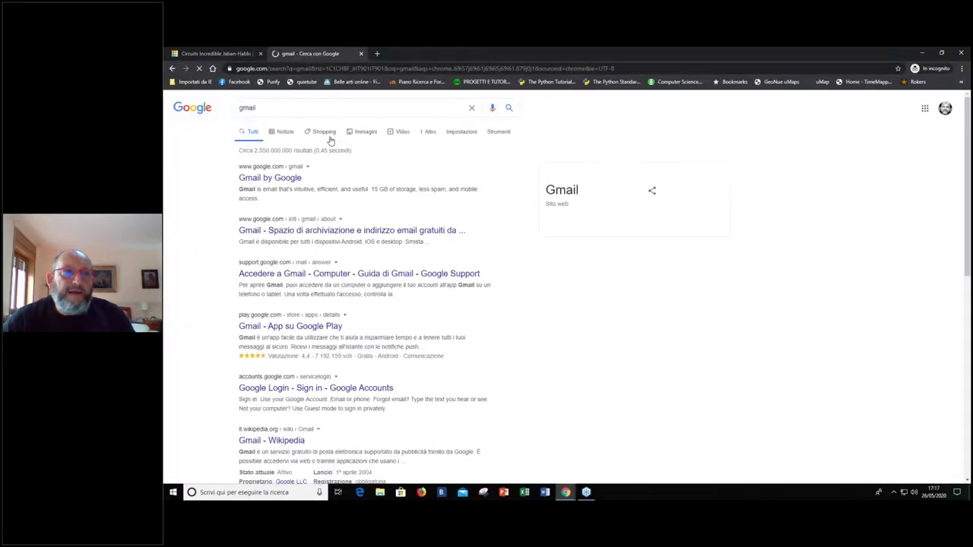
pyautogui.click(287, 179)
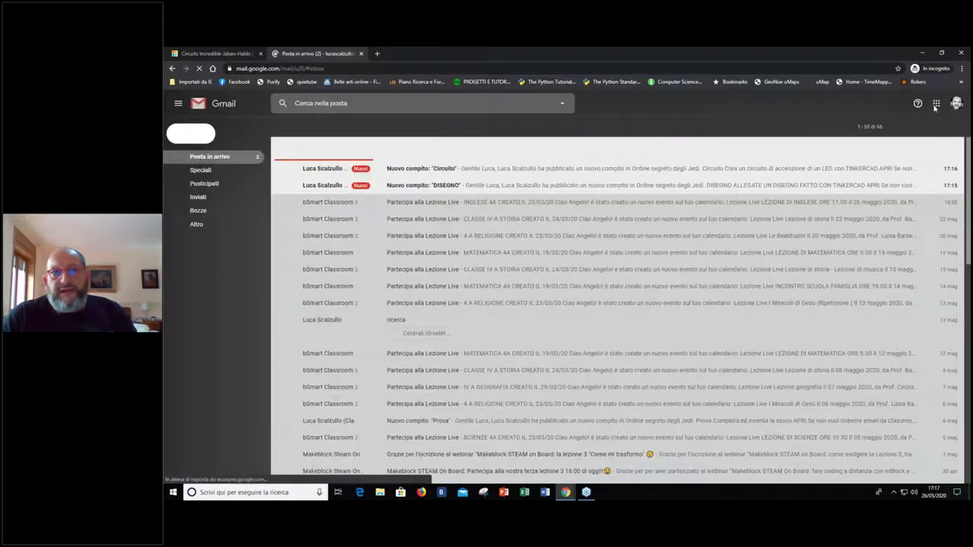
# Launch Google Classroom from Gmail's Google apps grid
pyautogui.click(936, 104)
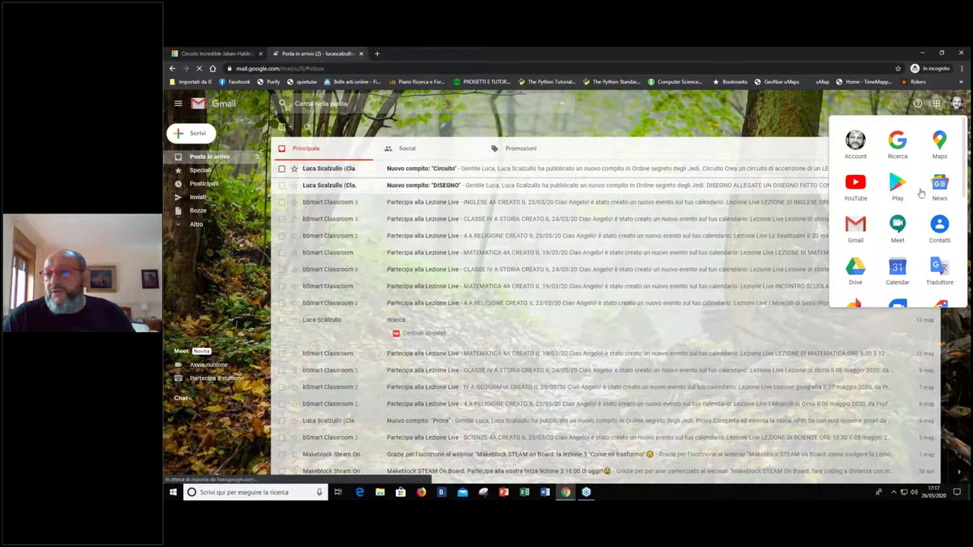
pyautogui.scroll(-2, 920, 194)
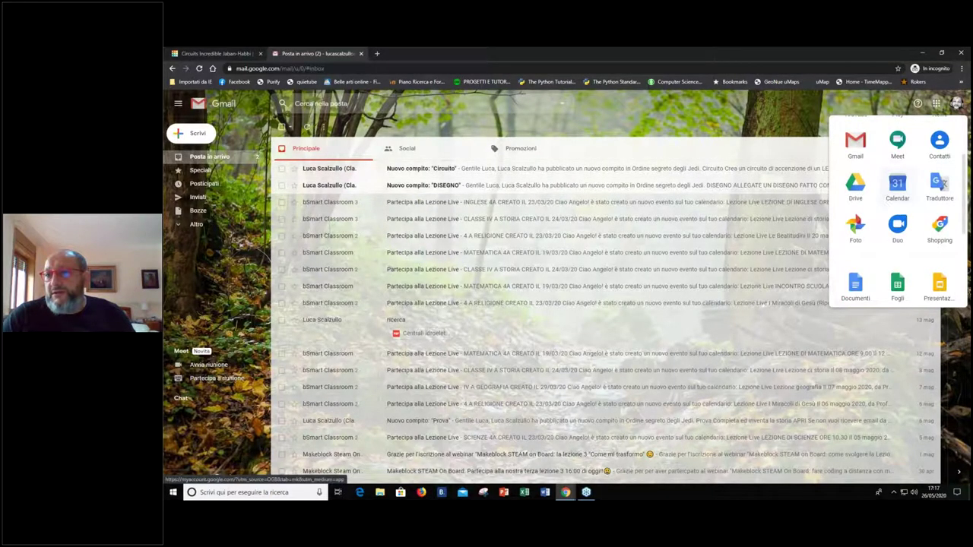
pyautogui.scroll(-2, 904, 190)
pyautogui.click(939, 286)
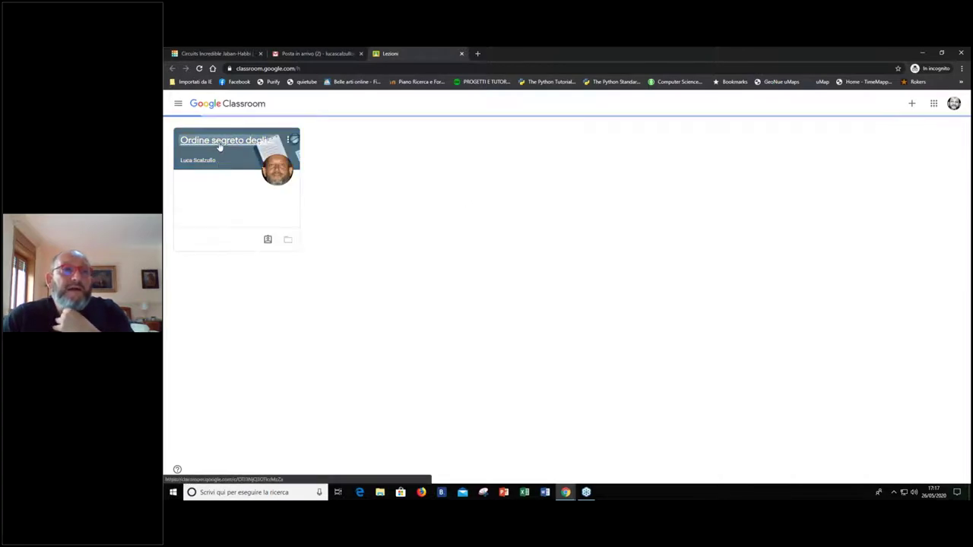
# In the Ordine segreto degli Jedi class, attach the copied Tinkercad share link to Circuito
pyautogui.click(220, 146)
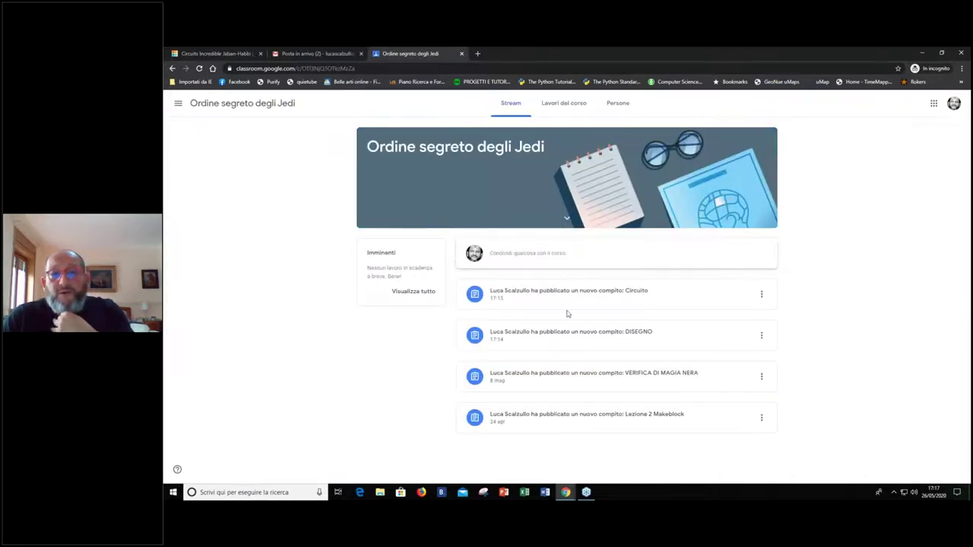
pyautogui.click(579, 294)
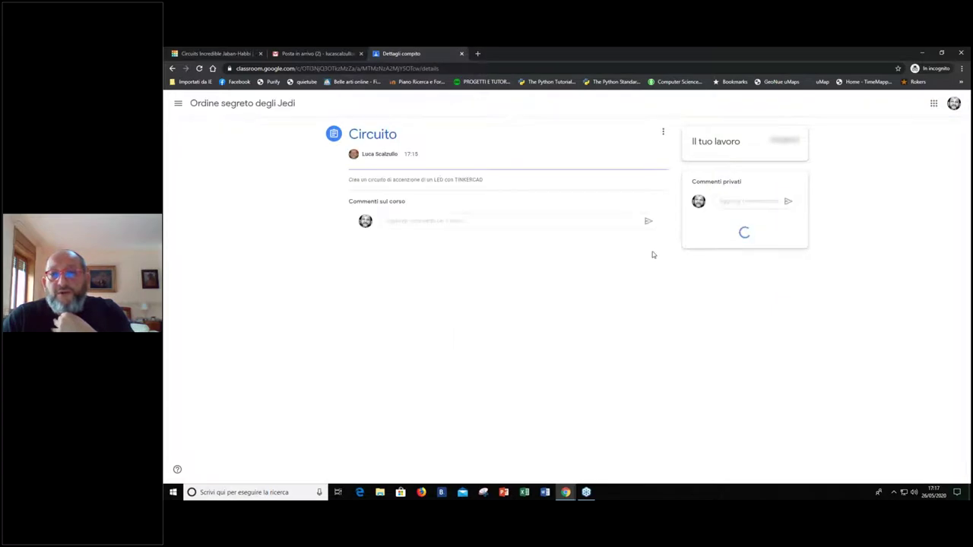
pyautogui.click(723, 161)
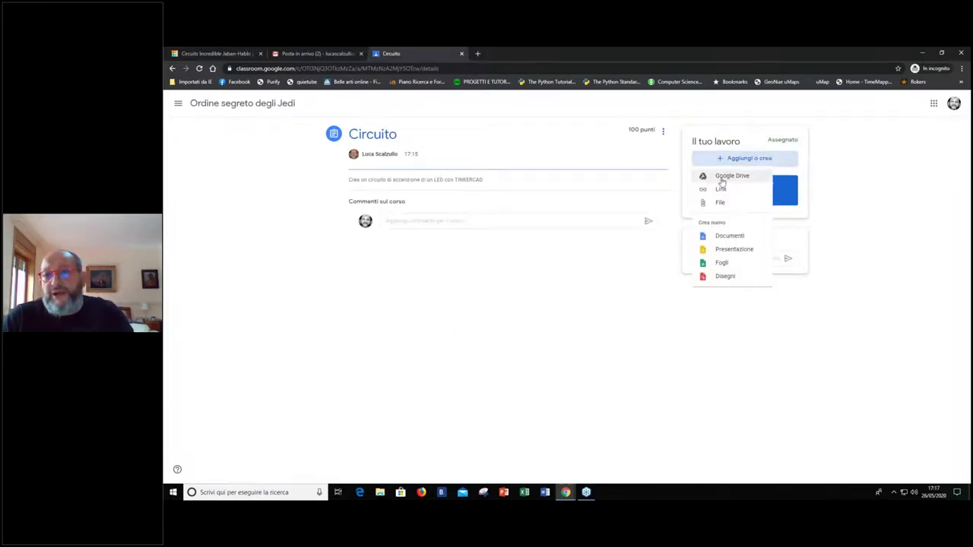
pyautogui.click(721, 189)
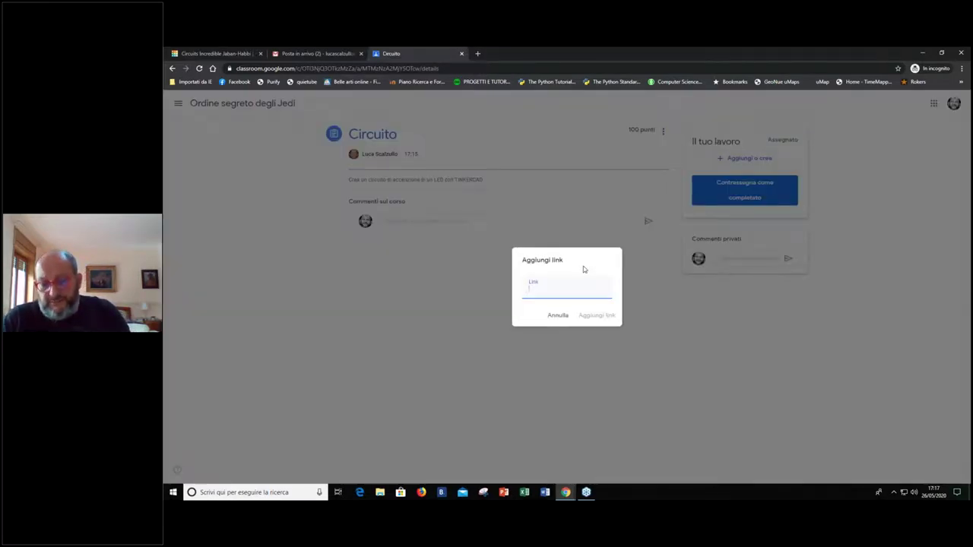
pyautogui.hotkey('ctrl', 'v')
pyautogui.click(595, 315)
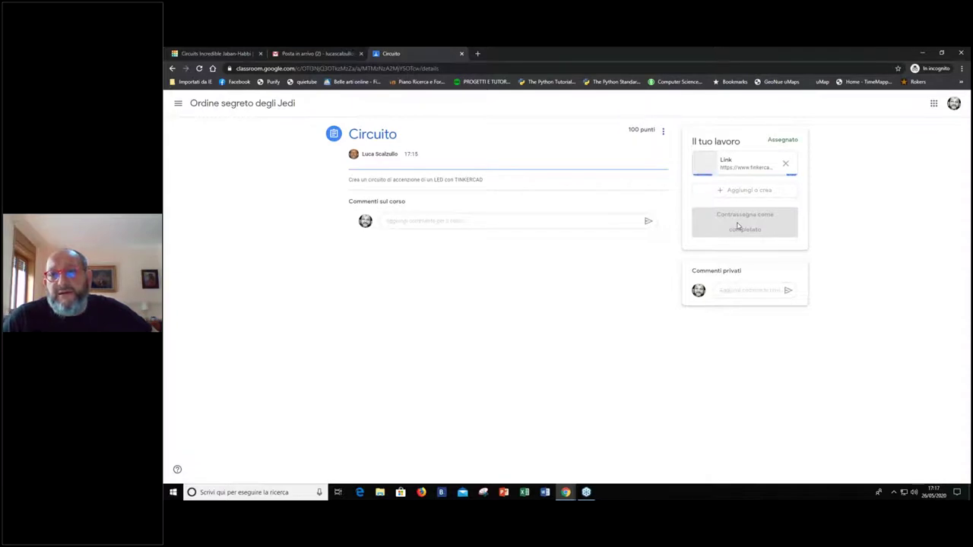
# Turn in the Circuito assignment and close the student's incognito window
pyautogui.click(726, 217)
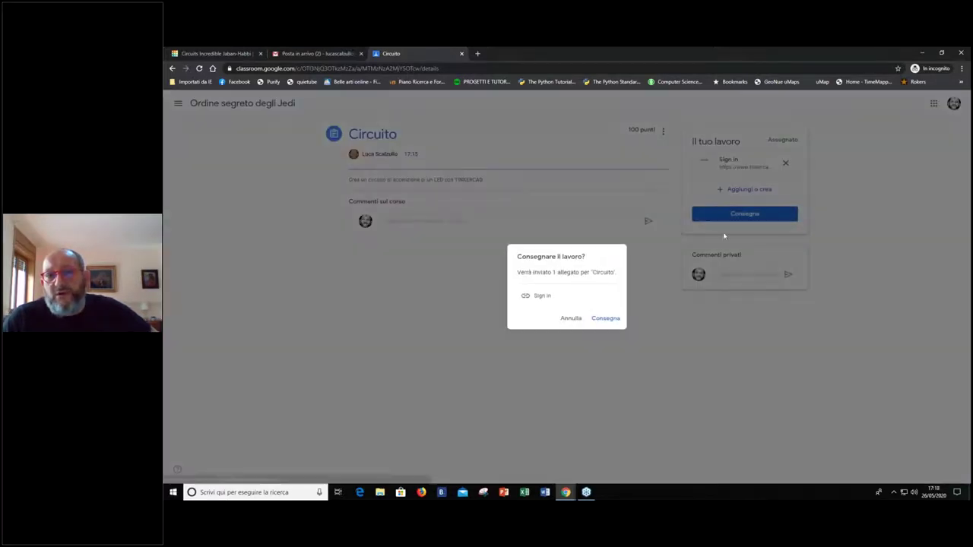
pyautogui.click(610, 317)
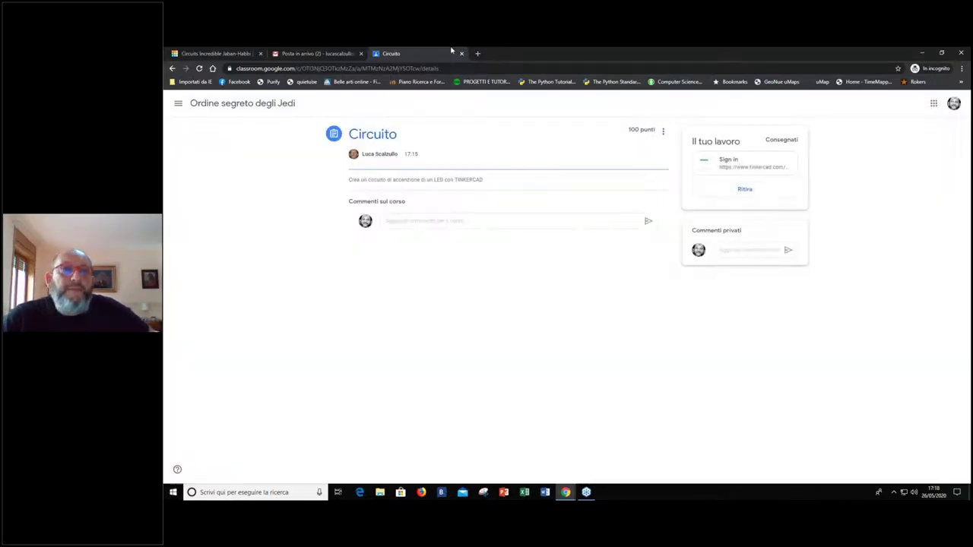
pyautogui.click(959, 55)
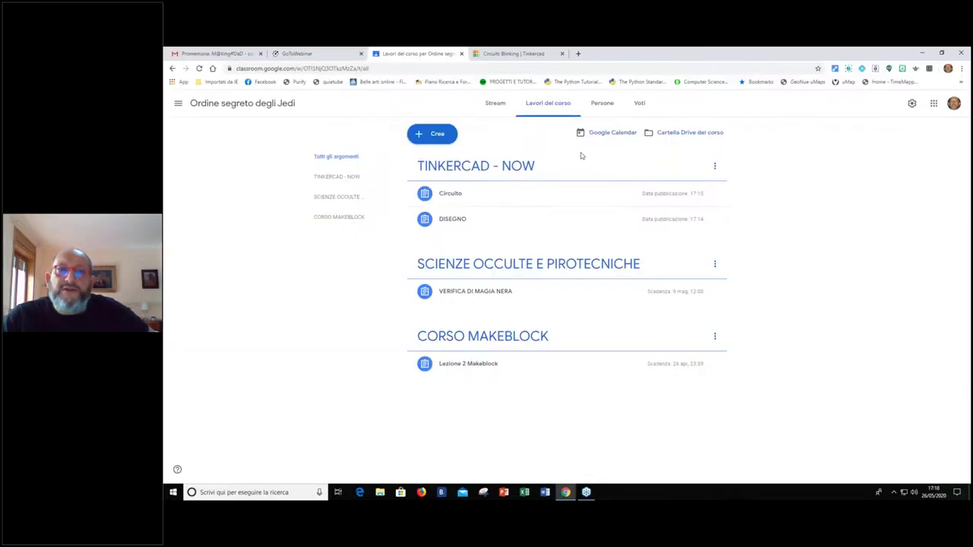
# Expand Circuito to confirm 1 Consegnato of 1 Assegnato, then return to the Tinkercad Circuits tab
pyautogui.click(522, 197)
pyautogui.click(517, 197)
pyautogui.click(450, 195)
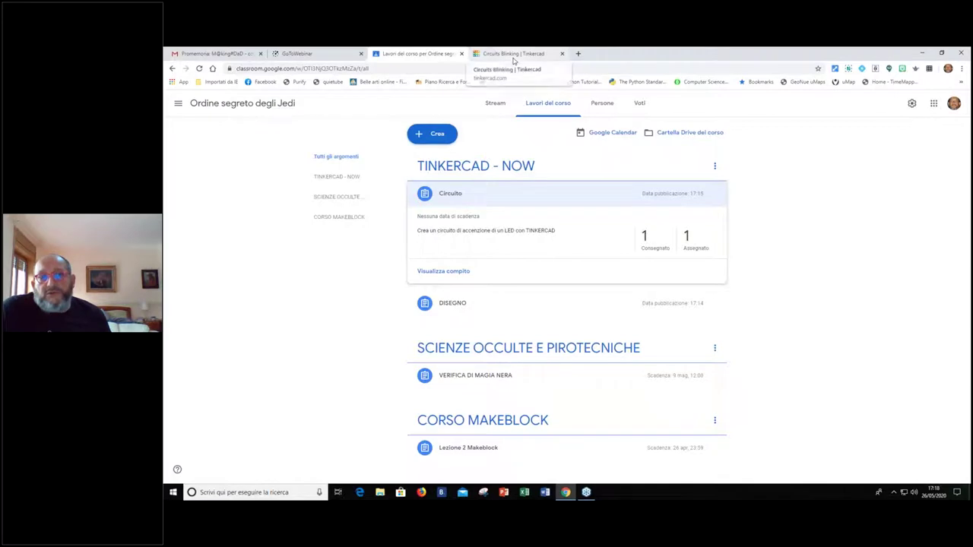
pyautogui.click(514, 54)
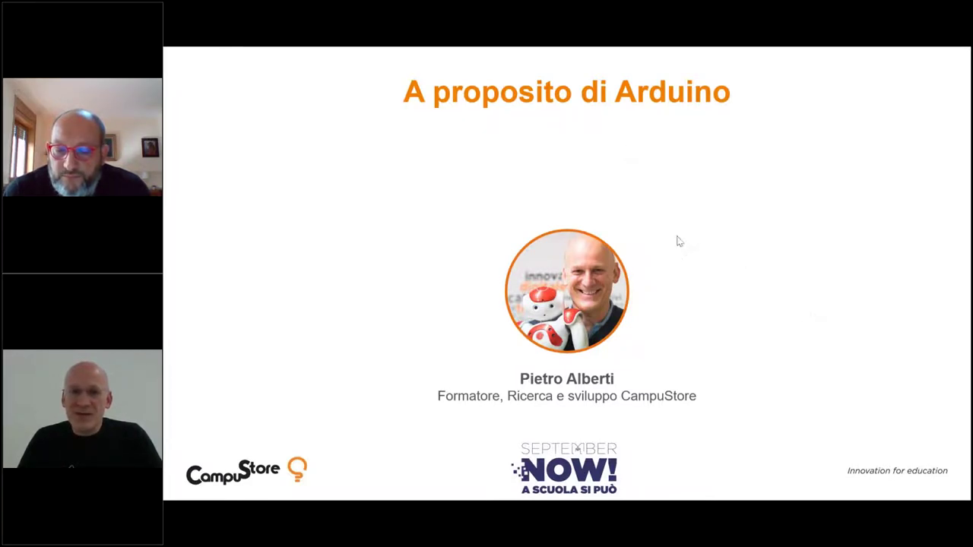
# Advance the presentation to the 'Arduino: sistema di acquisizione/elaborazione/controllo' slide
pyautogui.press('Right')
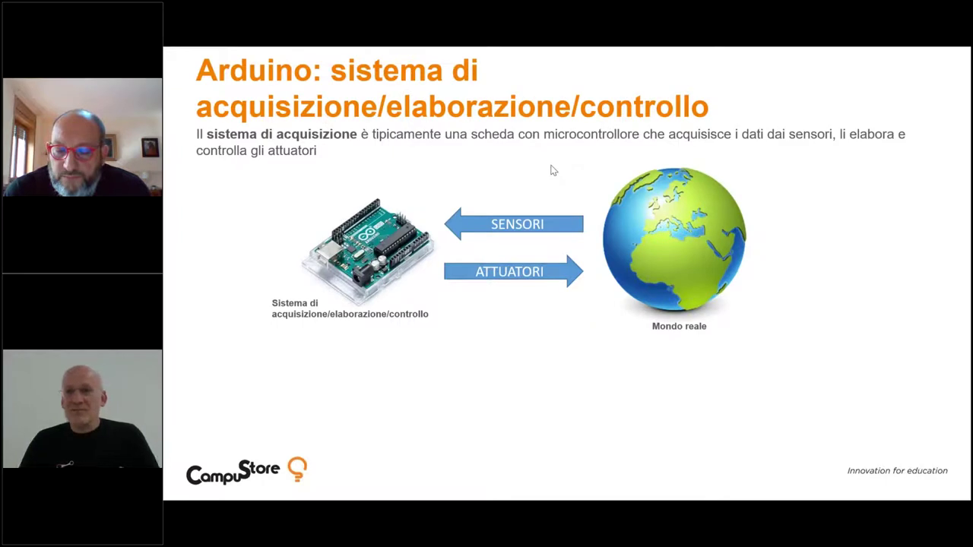